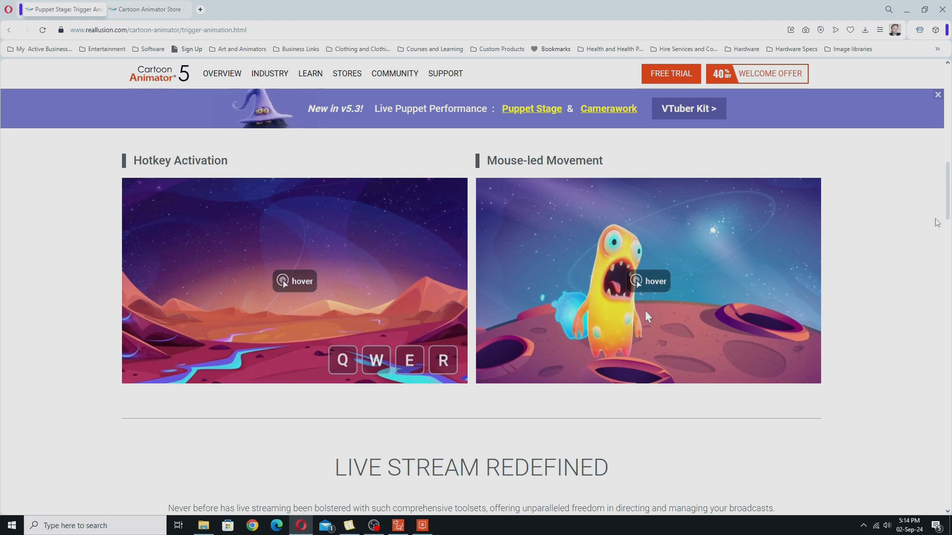
# Review the Puppet Stage product page, covering its live streaming and animation features, use cases and recommended content packs
pyautogui.moveTo(948, 194); pyautogui.dragTo(948, 198)
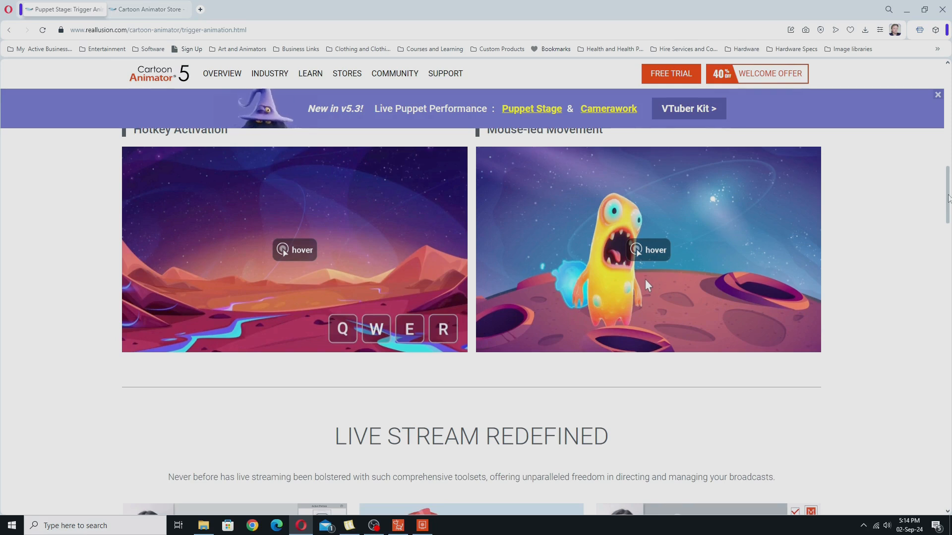
pyautogui.scroll(-3, 948, 198)
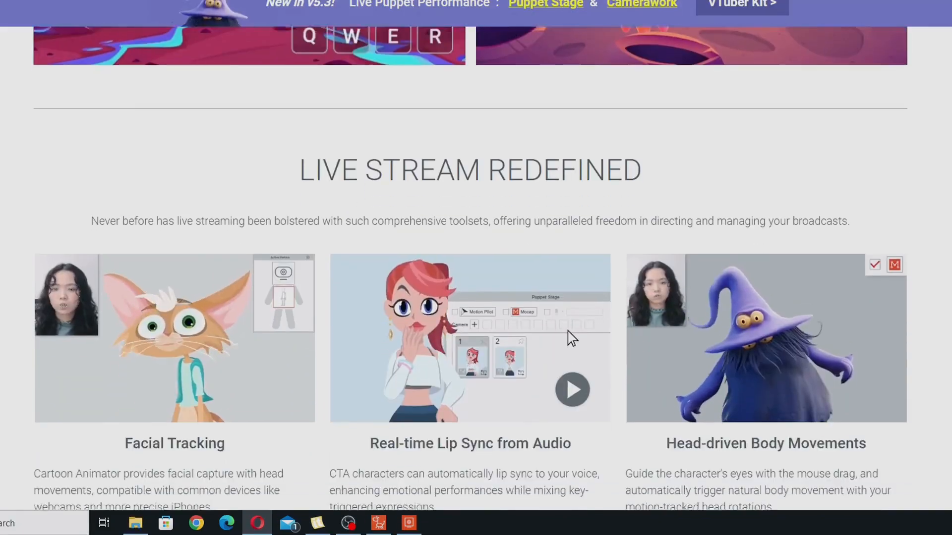
pyautogui.scroll(-8, 567, 331)
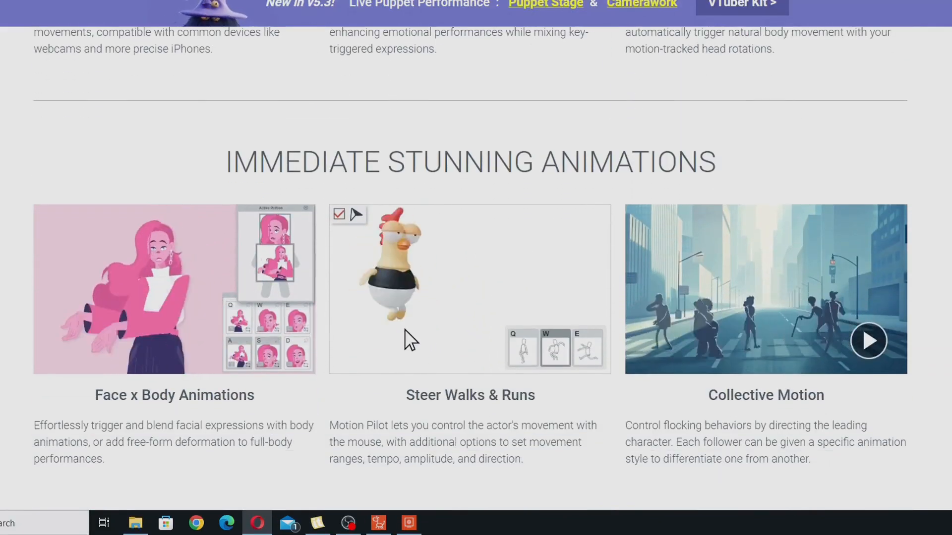
pyautogui.scroll(-1, 431, 342)
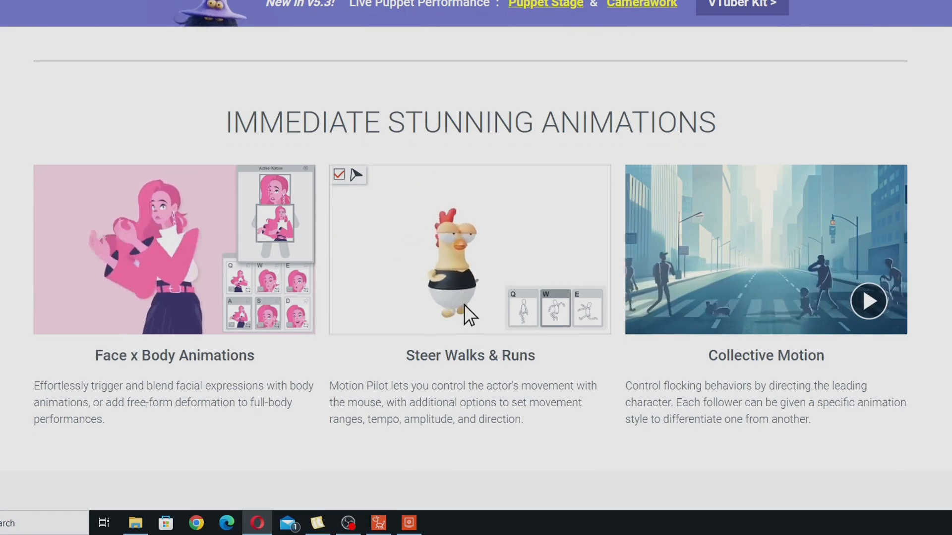
pyautogui.scroll(-2, 495, 290)
pyautogui.scroll(-7, 476, 267)
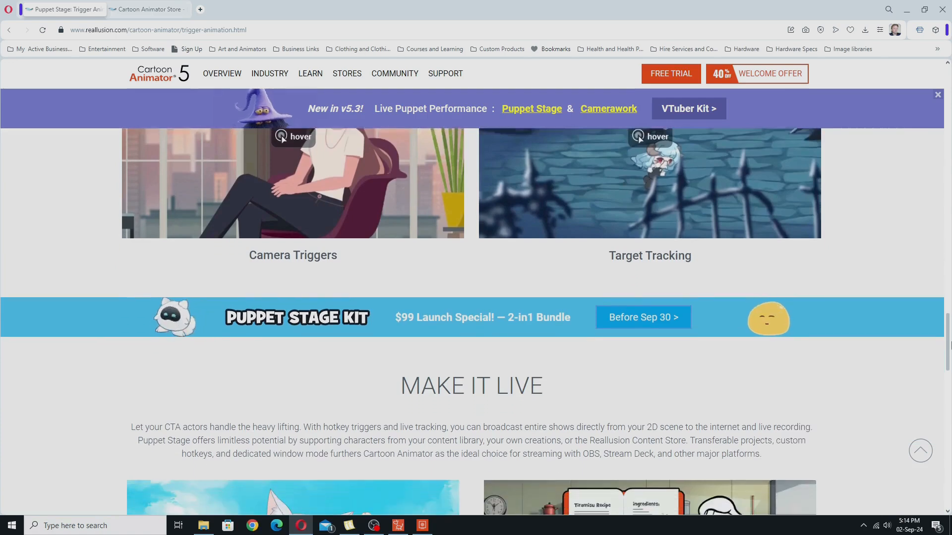
pyautogui.scroll(-2, 949, 360)
pyautogui.scroll(-4, 949, 359)
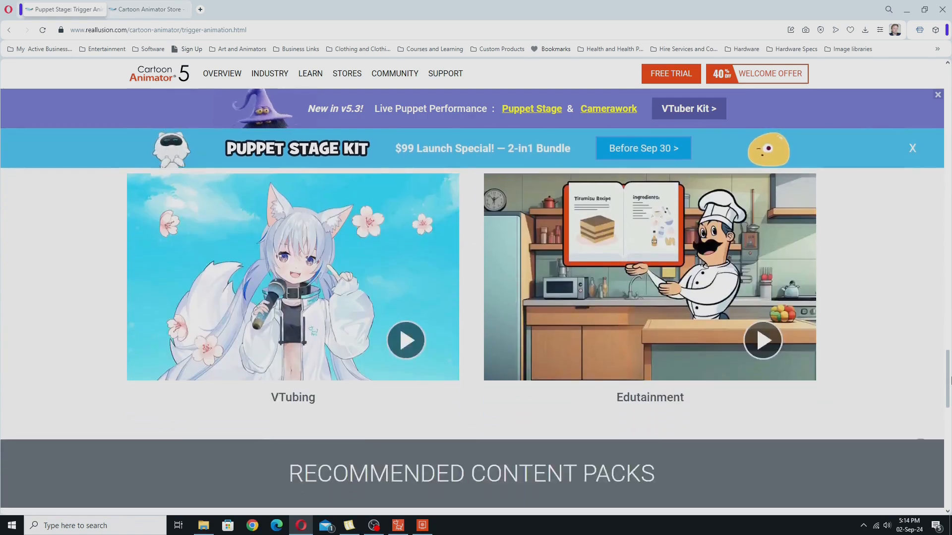
pyautogui.scroll(-10, 192, 328)
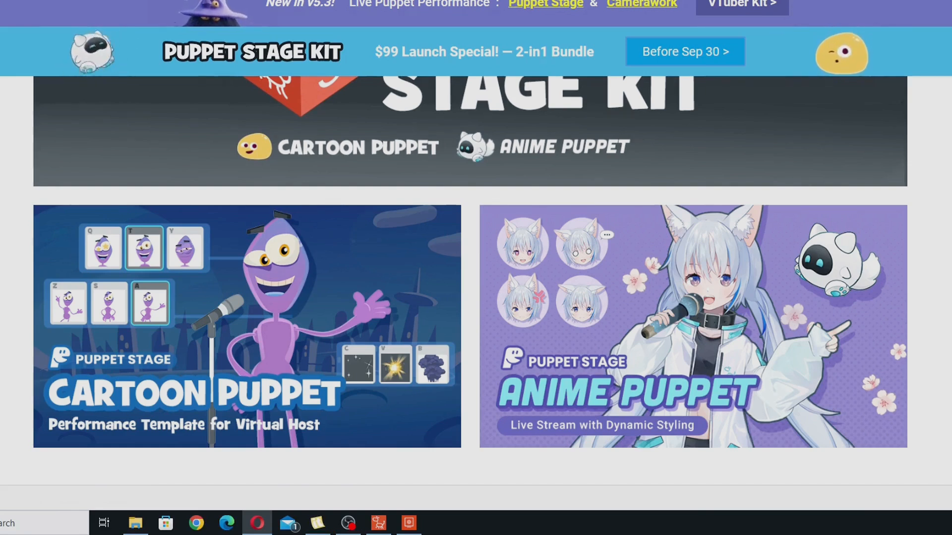
pyautogui.scroll(-2, 613, 236)
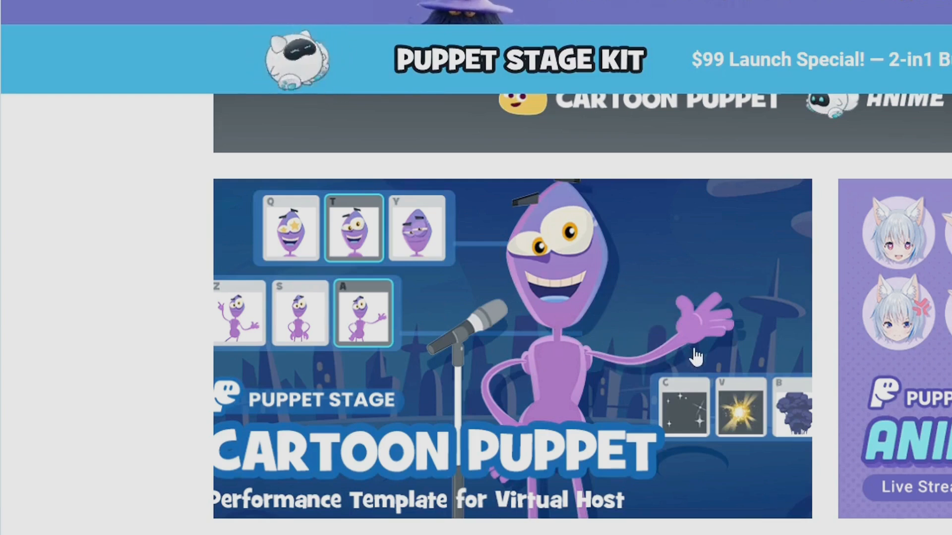
pyautogui.scroll(-3, 695, 357)
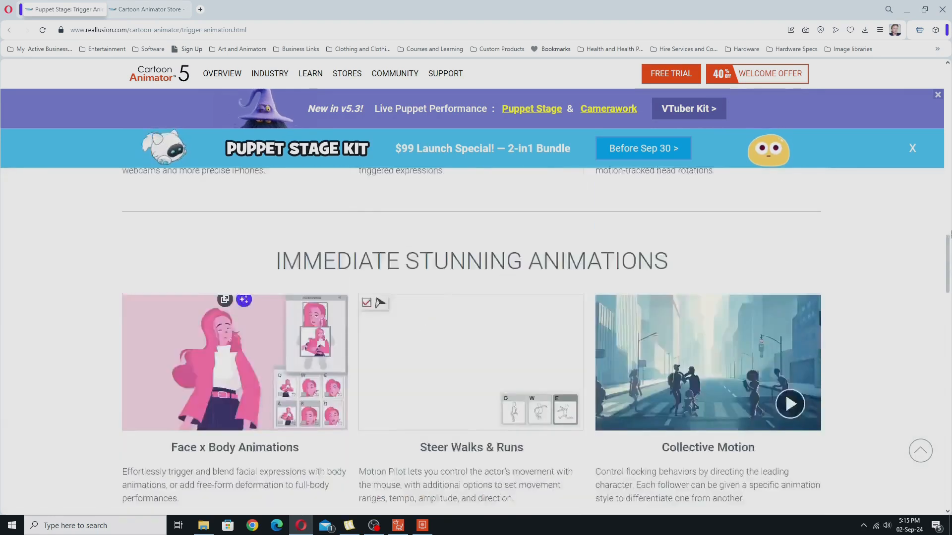
pyautogui.scroll(10, 514, 185)
pyautogui.scroll(5, 948, 101)
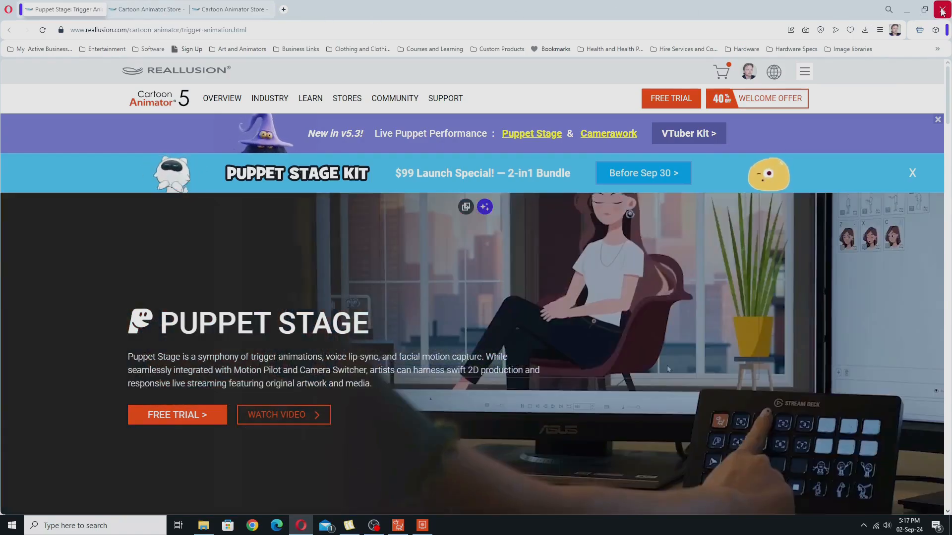
# Close the browser and load the Puppet Stage.ctPuppetStage project from the free Puppet Stage pack in Cartoon Animator
pyautogui.click(941, 9)
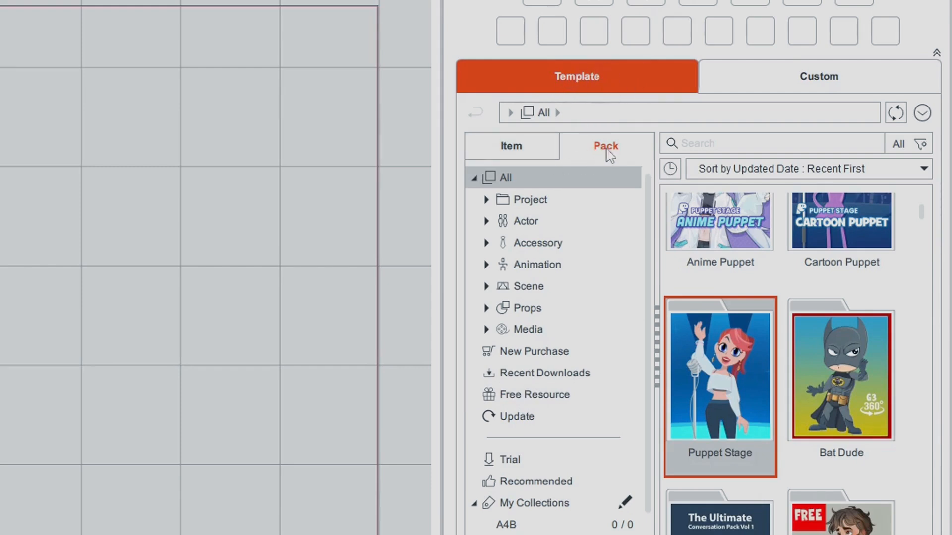
pyautogui.click(512, 401)
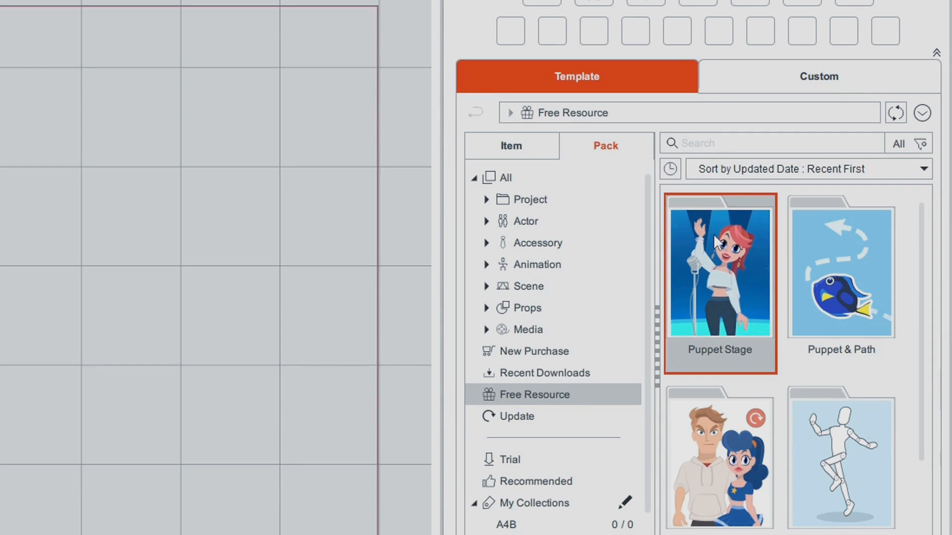
pyautogui.doubleClick(728, 283)
pyautogui.click(529, 389)
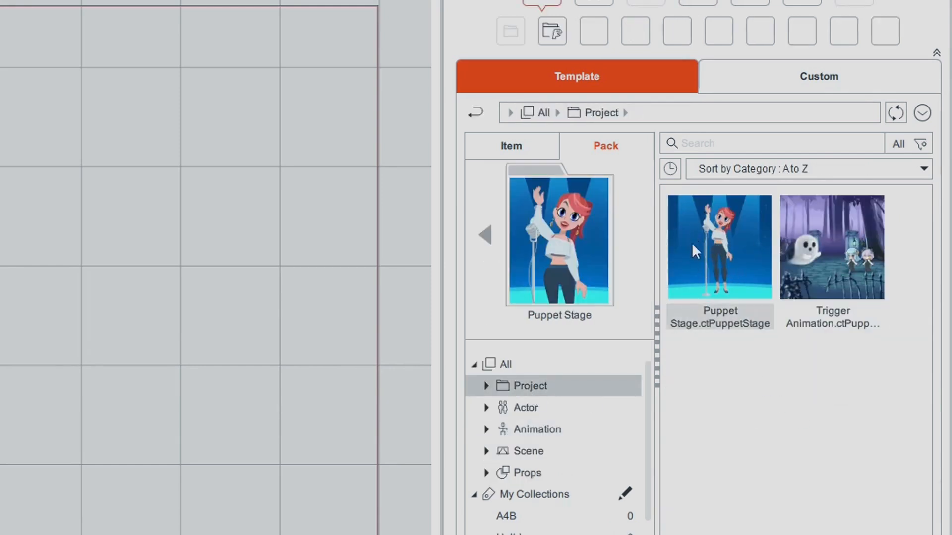
pyautogui.doubleClick(730, 235)
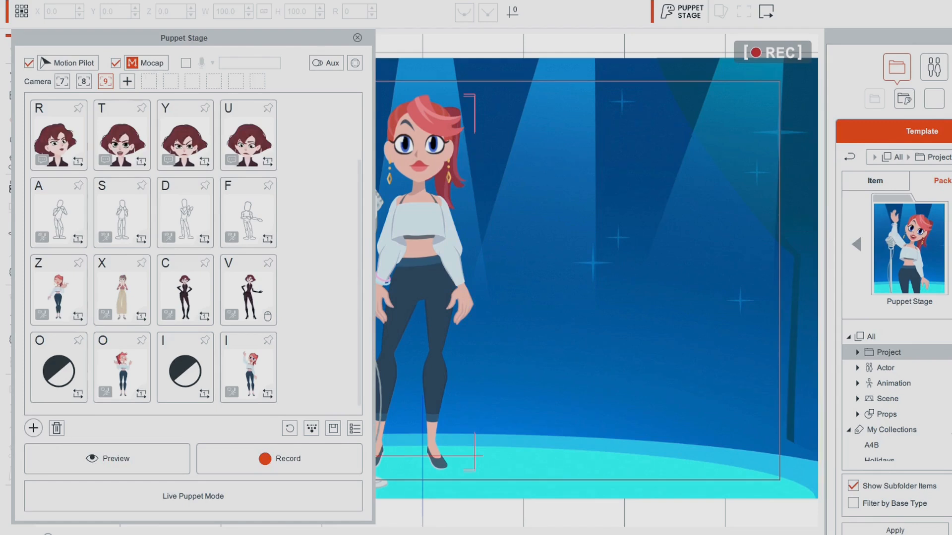
# Move the Face3D Tracker and Puppet Stage windows aside so that the singer on the stage is unobstructed
pyautogui.moveTo(24, 177); pyautogui.dragTo(534, 109)
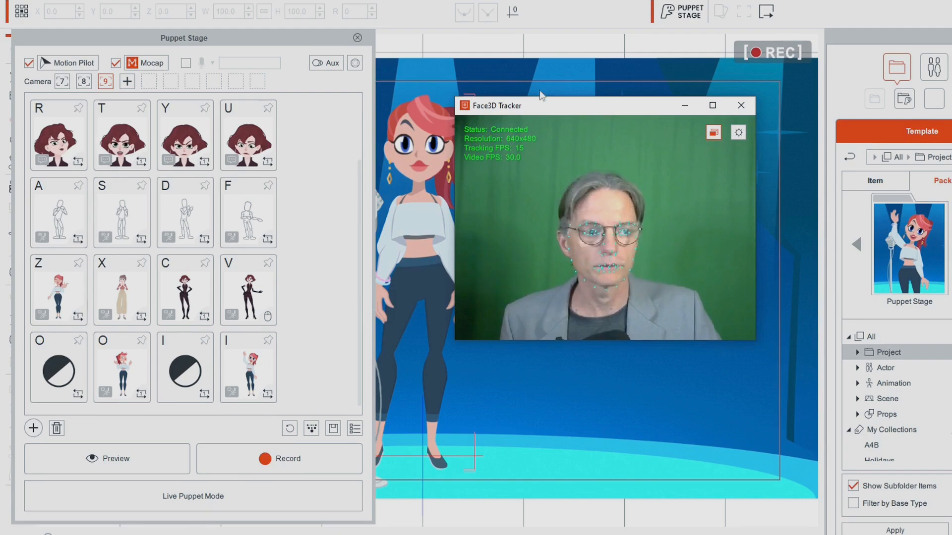
pyautogui.moveTo(566, 109); pyautogui.dragTo(951, 0)
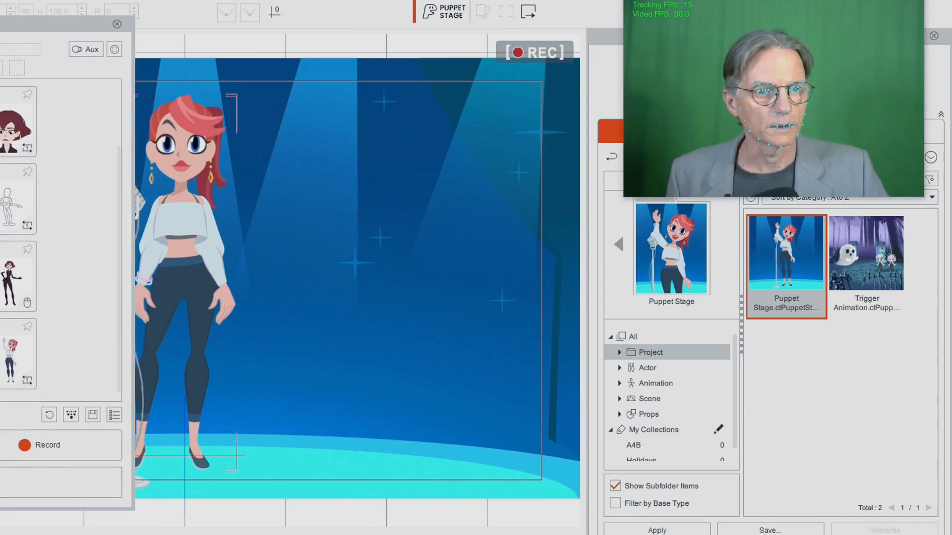
pyautogui.moveTo(124, 83); pyautogui.dragTo(355, 85)
pyautogui.moveTo(198, 40); pyautogui.dragTo(442, 67)
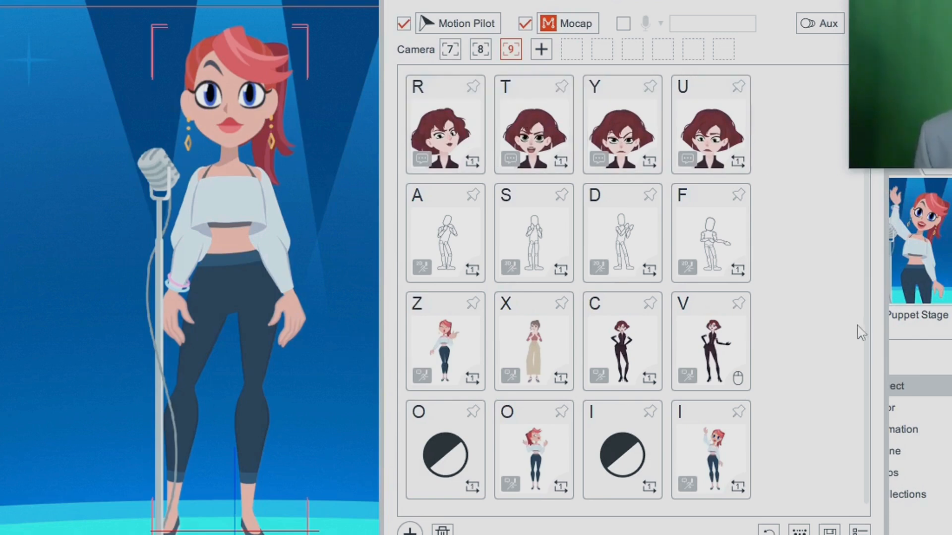
# Look through the trigger grid, start the Puppet Stage preview and activate the open-armed looping motion in slot E
pyautogui.scroll(2, 470, 149)
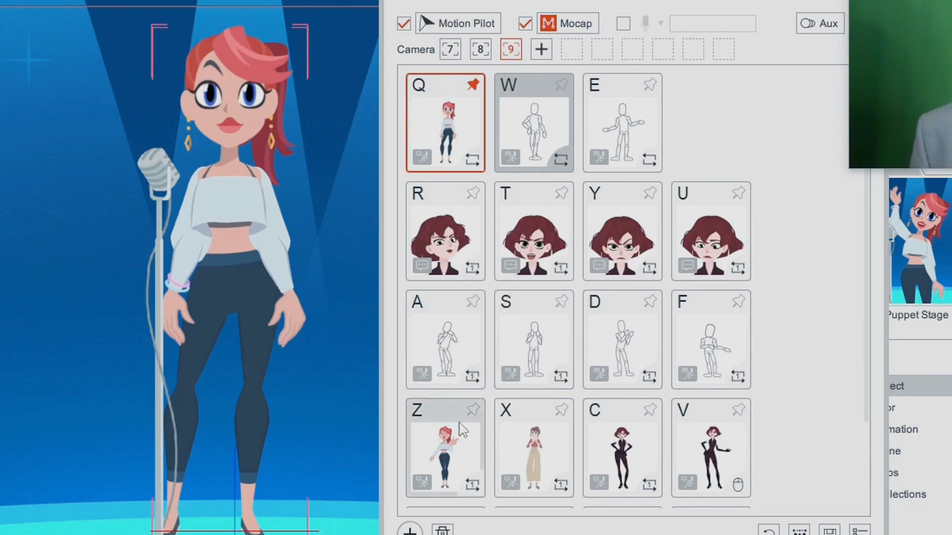
pyautogui.scroll(-2, 542, 342)
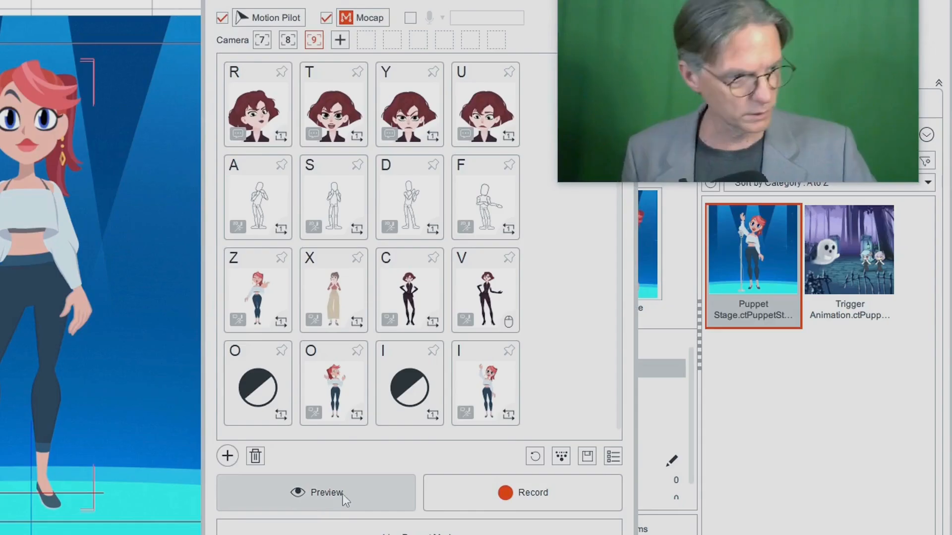
pyautogui.click(344, 496)
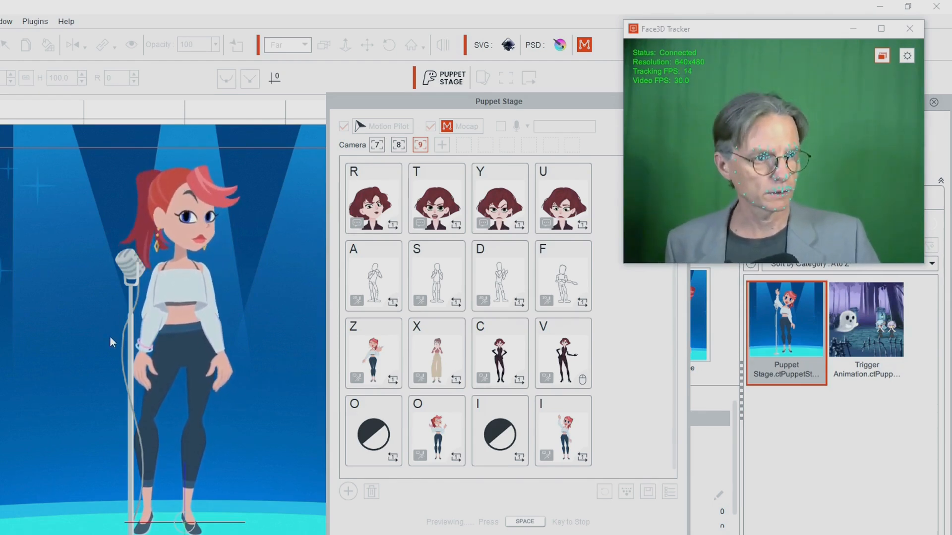
pyautogui.scroll(2, 483, 343)
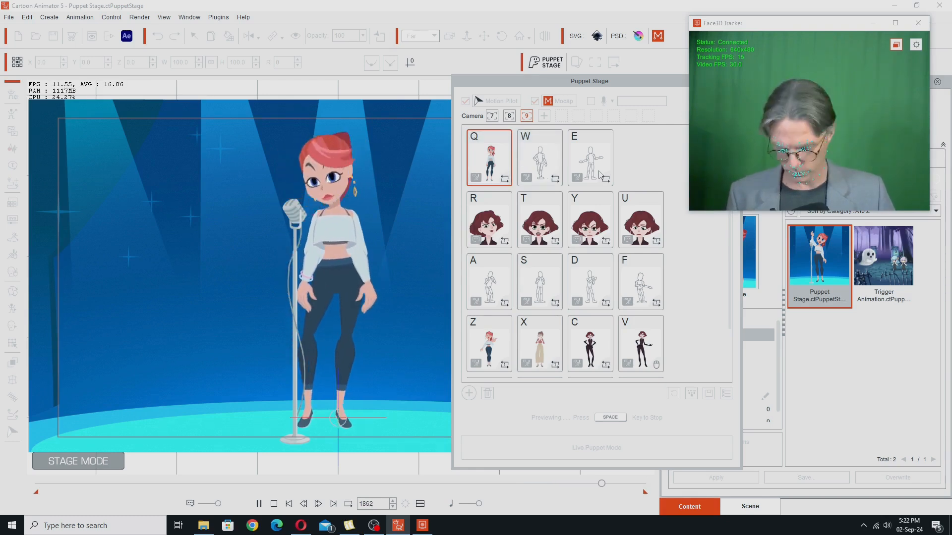
pyautogui.click(600, 174)
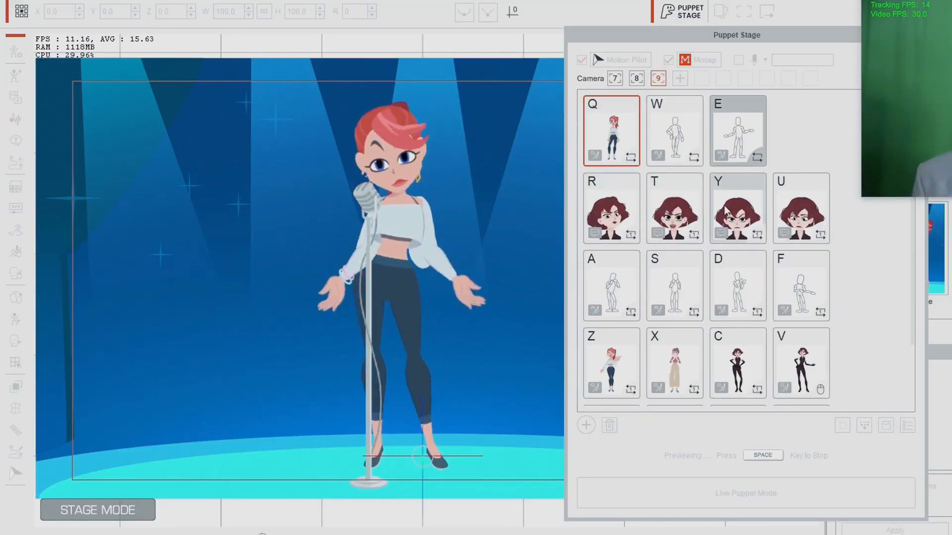
# Preview the facial expression triggers R, T, Y and U in turn, and replay R
pyautogui.press('r')
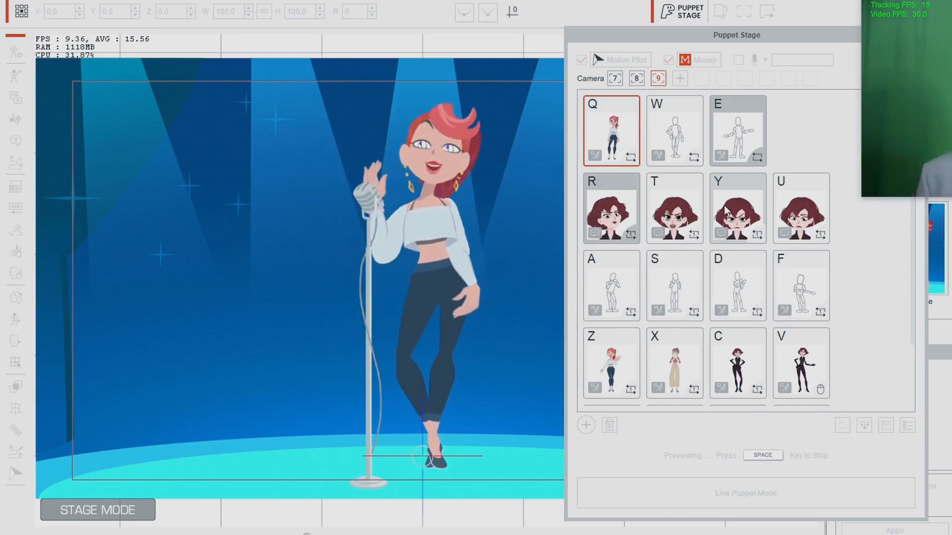
pyautogui.press('t')
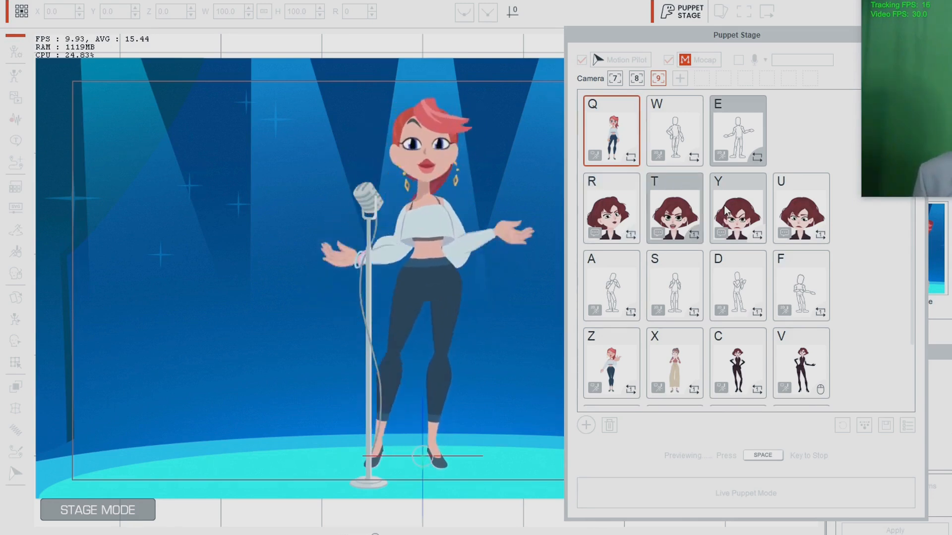
pyautogui.press('y')
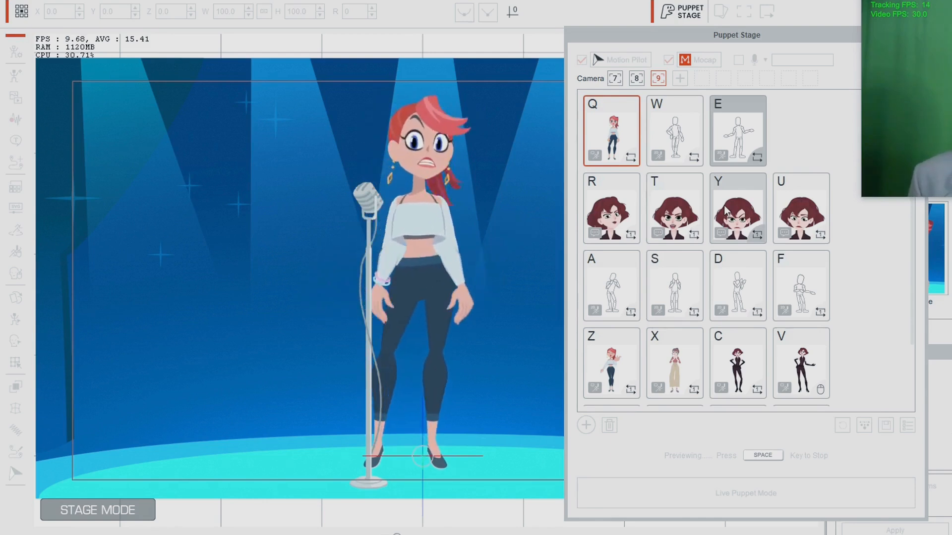
pyautogui.press('u')
pyautogui.press('r')
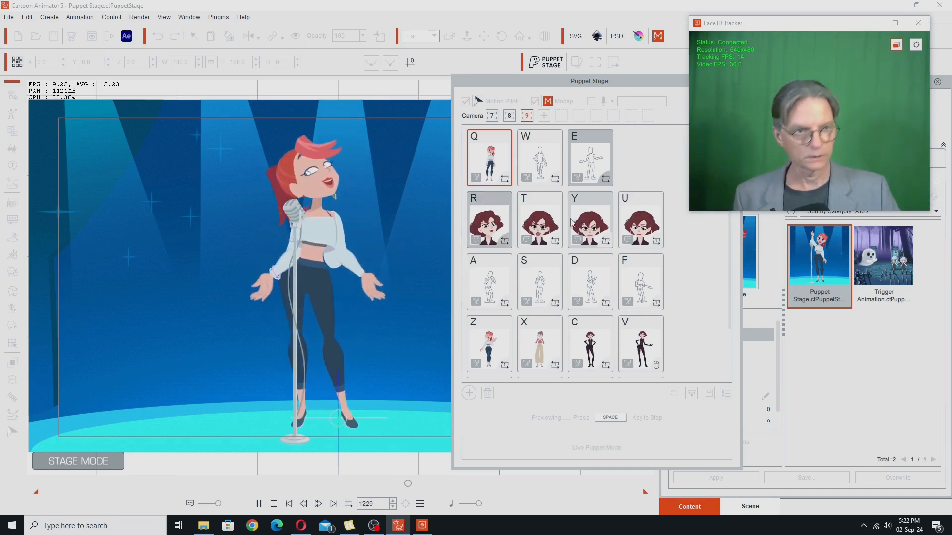
# Preview the body gesture triggers A, S, D and F on the singer
pyautogui.press('a')
pyautogui.press('s')
pyautogui.press('f')
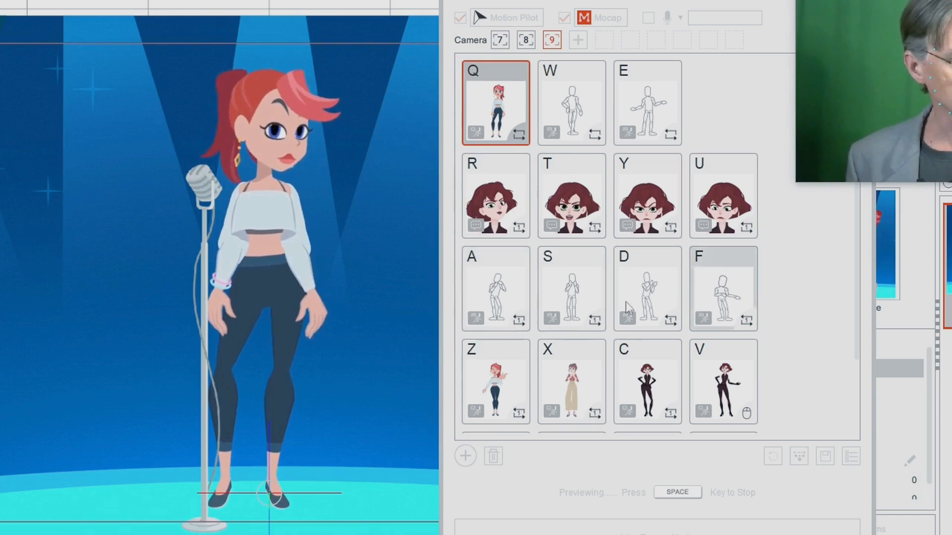
pyautogui.press('s')
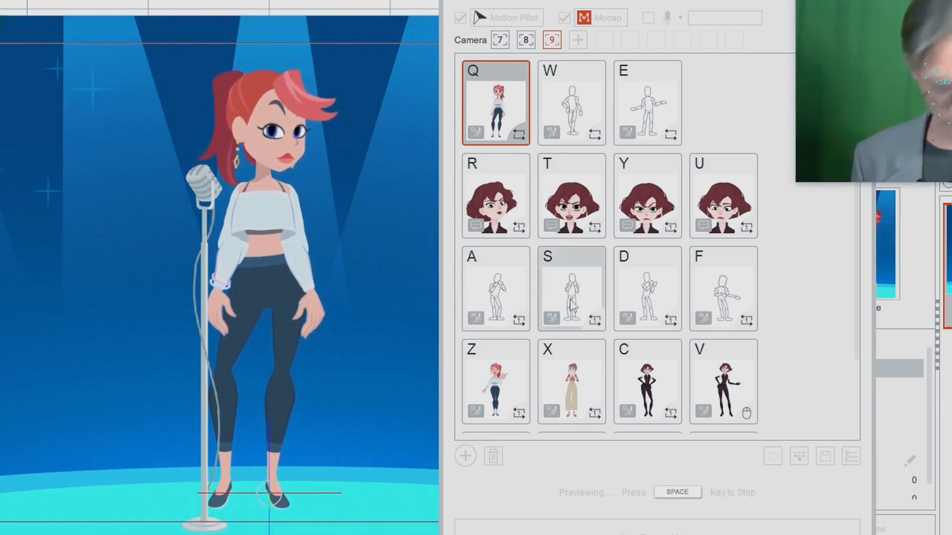
pyautogui.press('a')
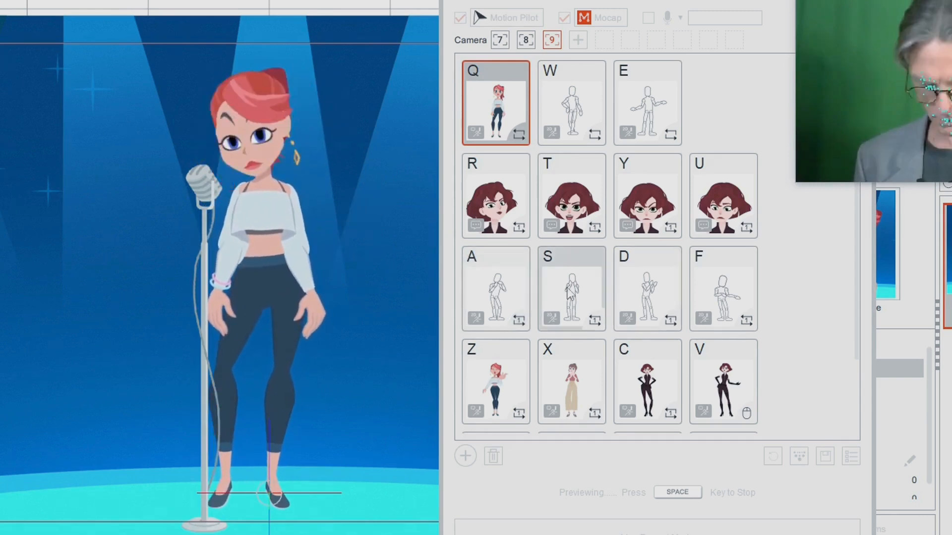
pyautogui.click(565, 293)
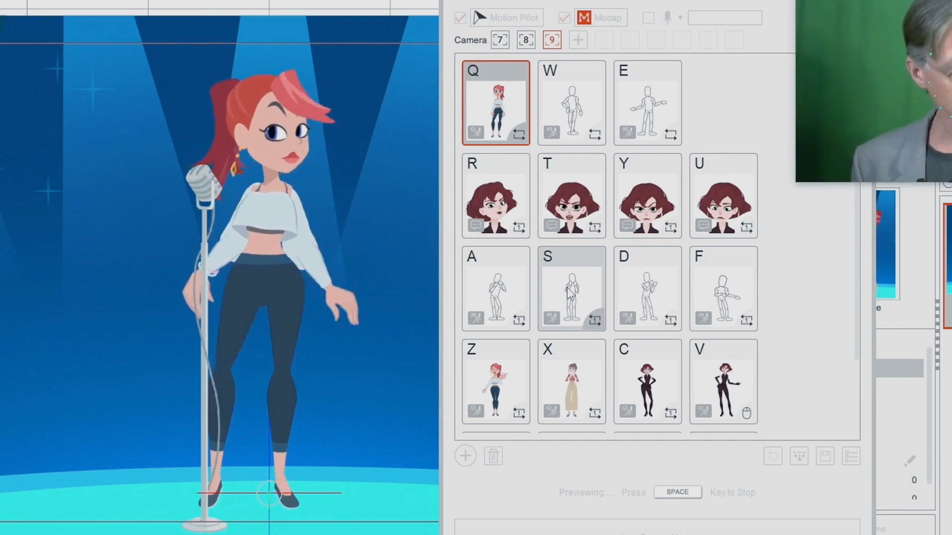
pyautogui.press('d')
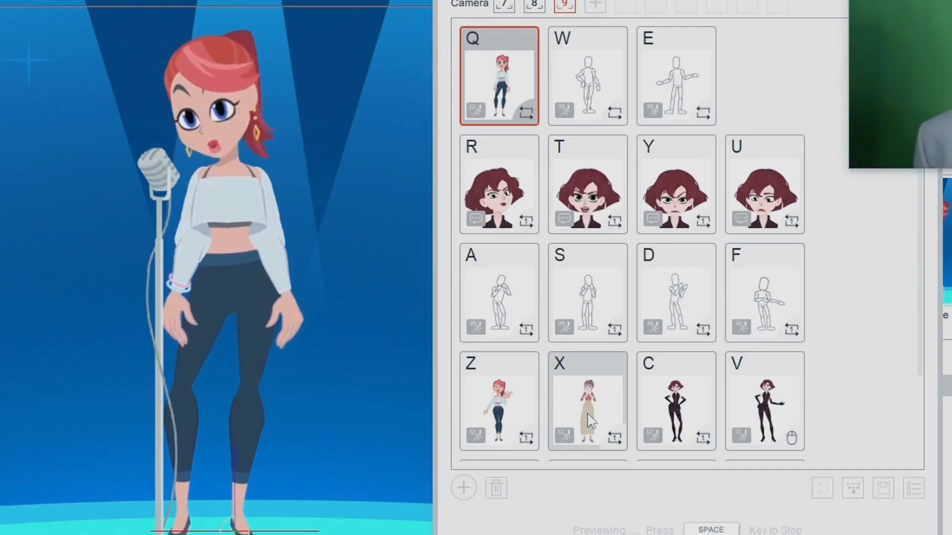
# Preview the combined face and body performances X and C, and run the O trigger that takes the singer off stage
pyautogui.click(590, 421)
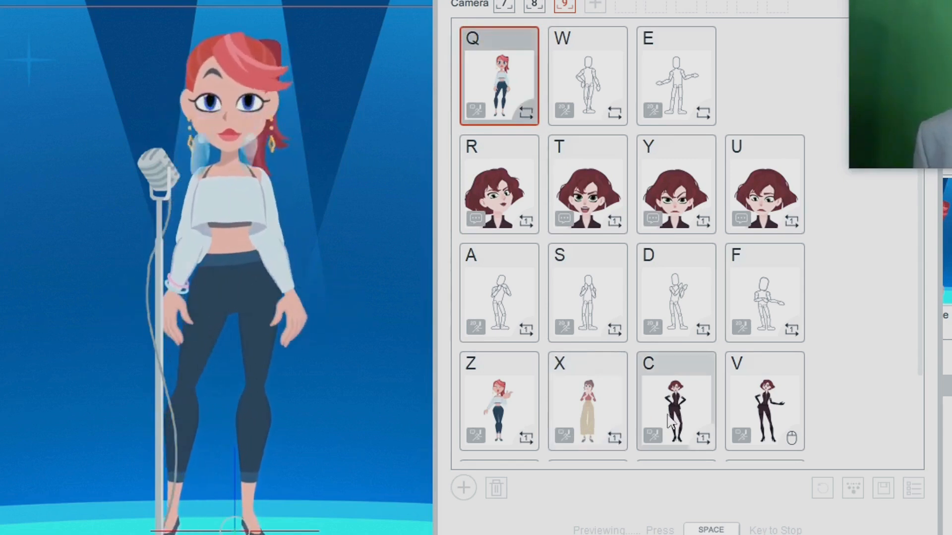
pyautogui.click(676, 431)
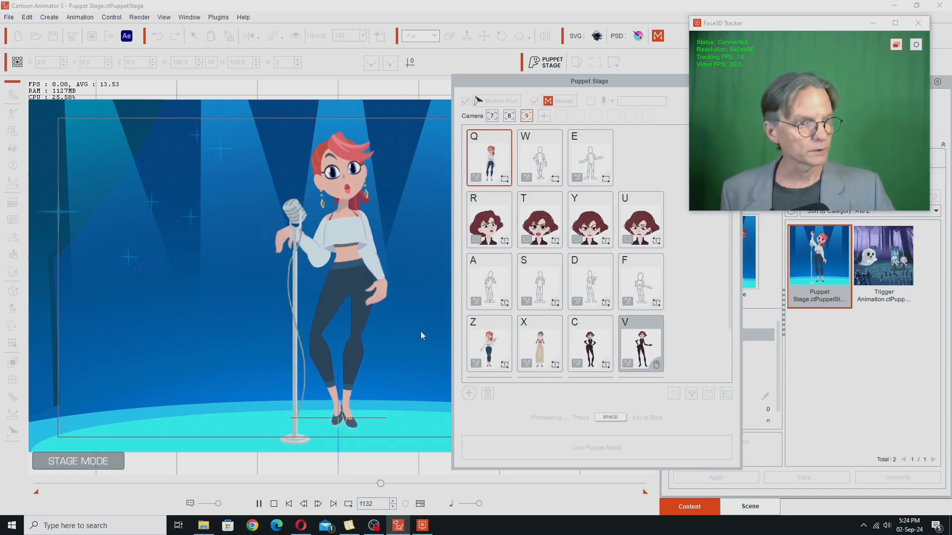
pyautogui.scroll(-2, 715, 338)
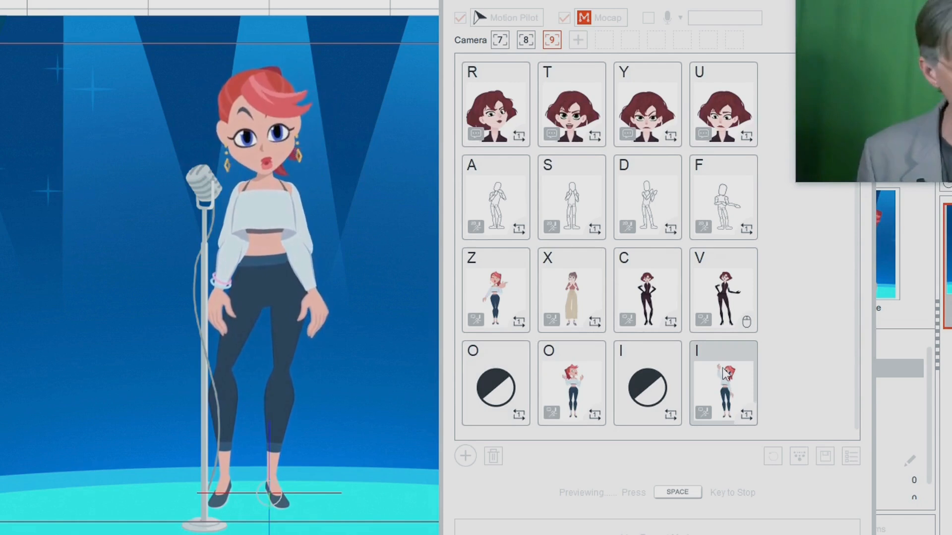
pyautogui.press('o')
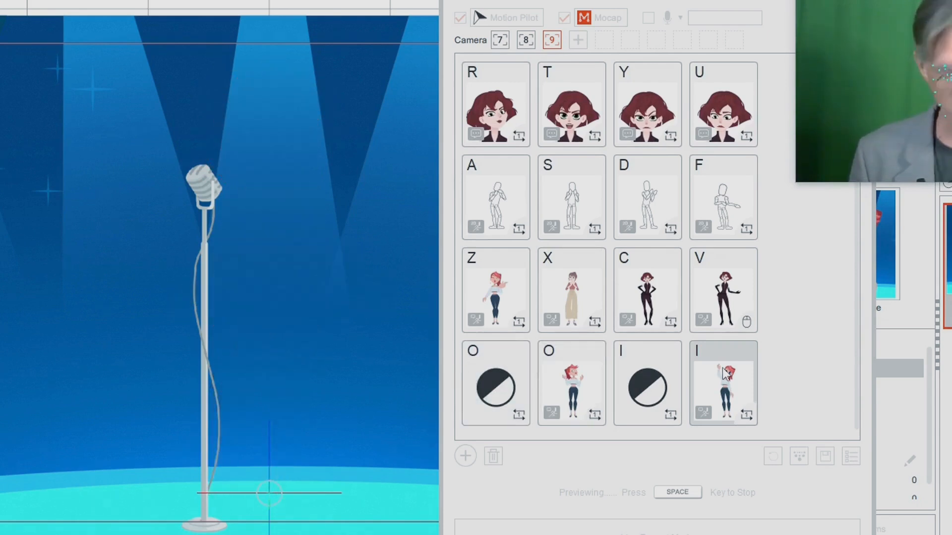
# Run the I and O triggers to bring the singer on and off stage, and switch to the Middle camera, slot 8
pyautogui.press('i')
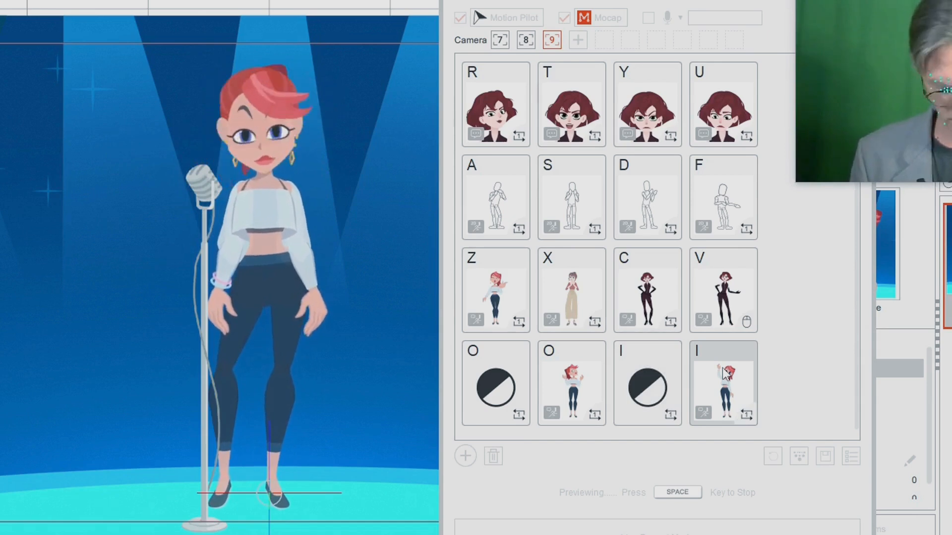
pyautogui.press('o')
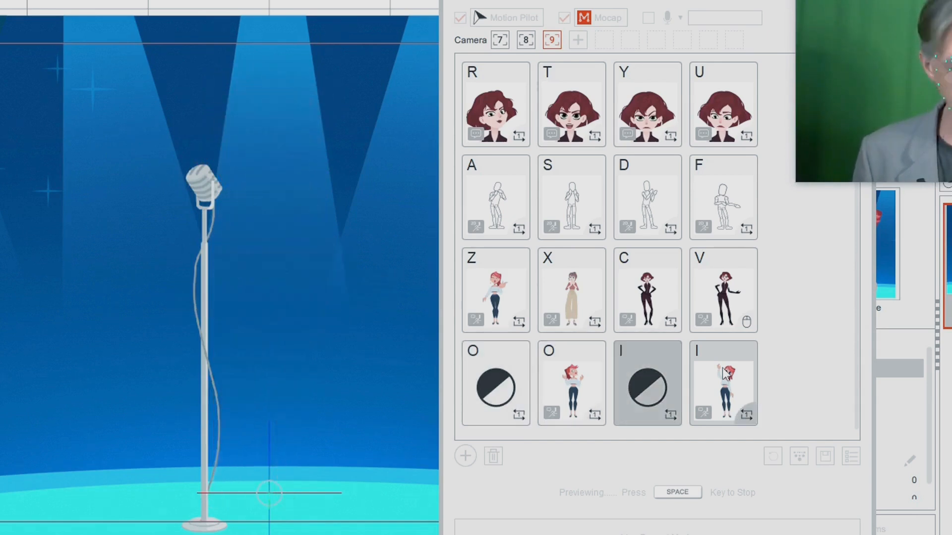
pyautogui.press('i')
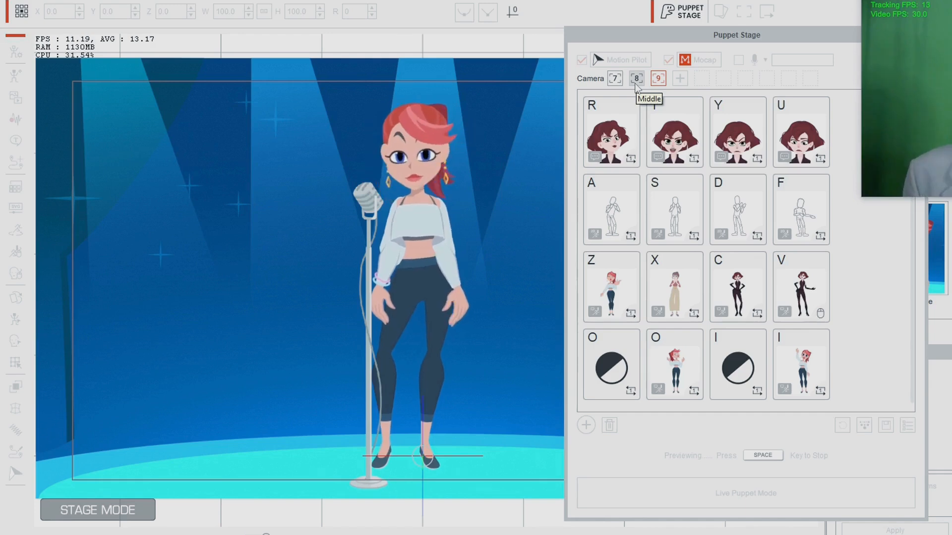
pyautogui.click(509, 118)
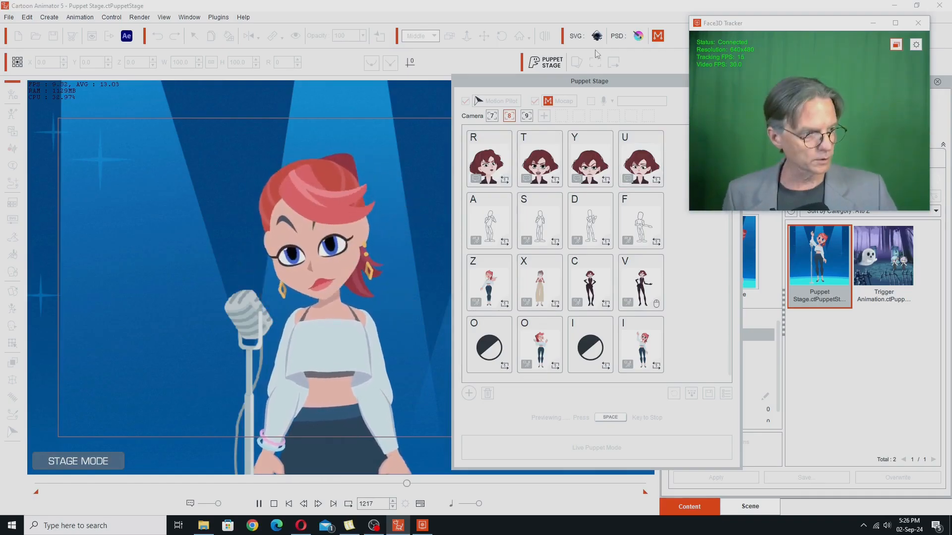
# Stop the preview and clear the face tracker and Puppet Stage windows from the workspace
pyautogui.press('space')
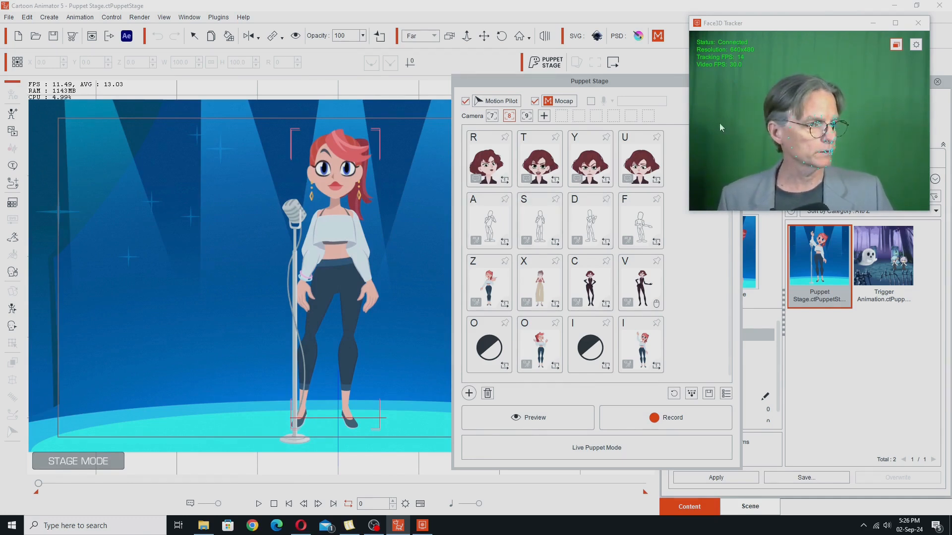
pyautogui.click(873, 23)
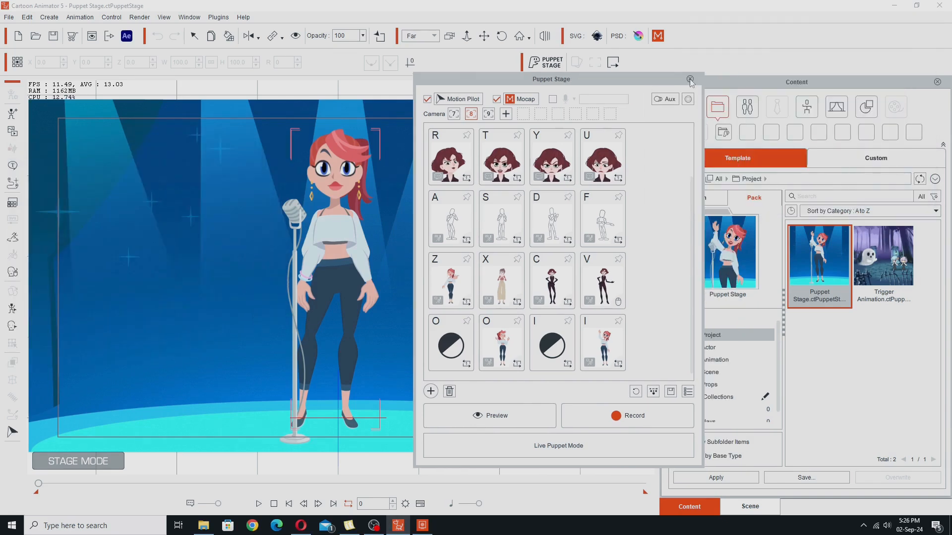
pyautogui.click(665, 417)
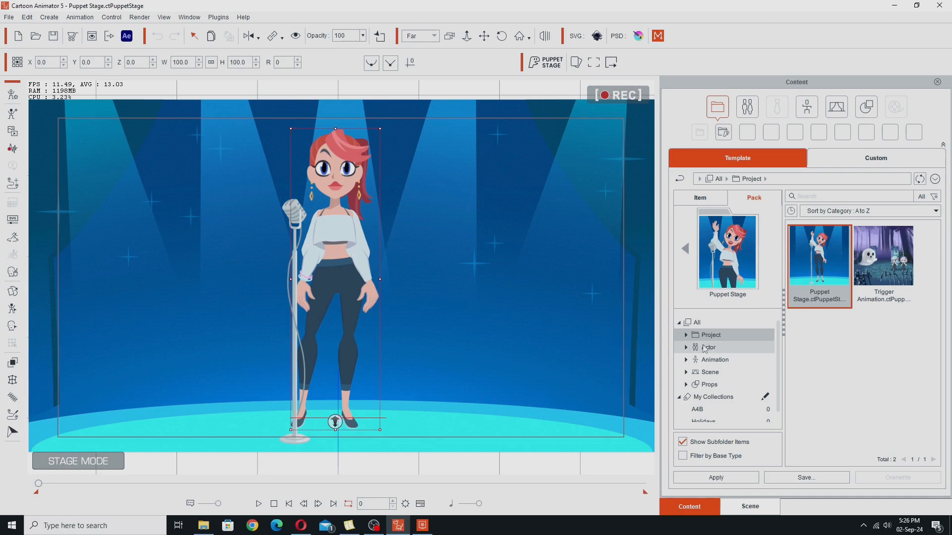
# Open the Actor pack from the Free Resource templates, declining the content update
pyautogui.click(885, 368)
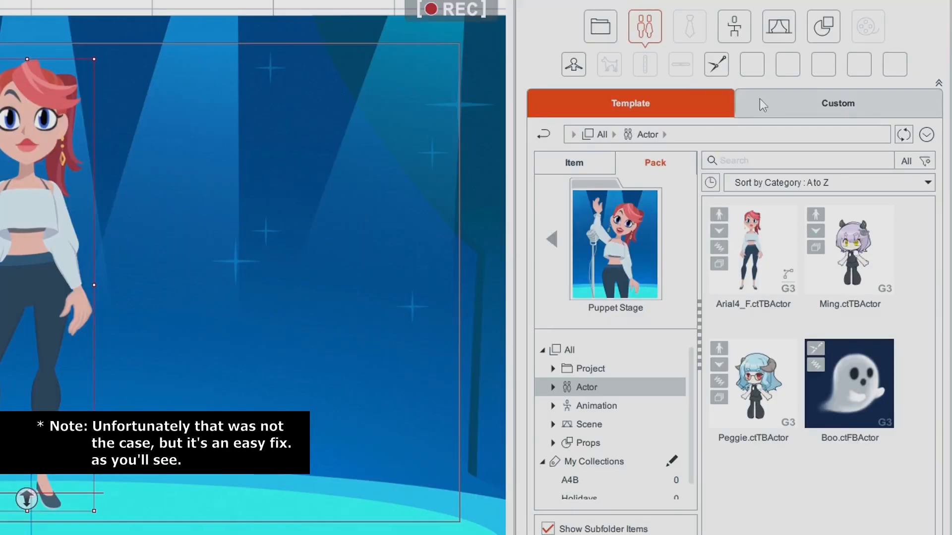
pyautogui.click(576, 102)
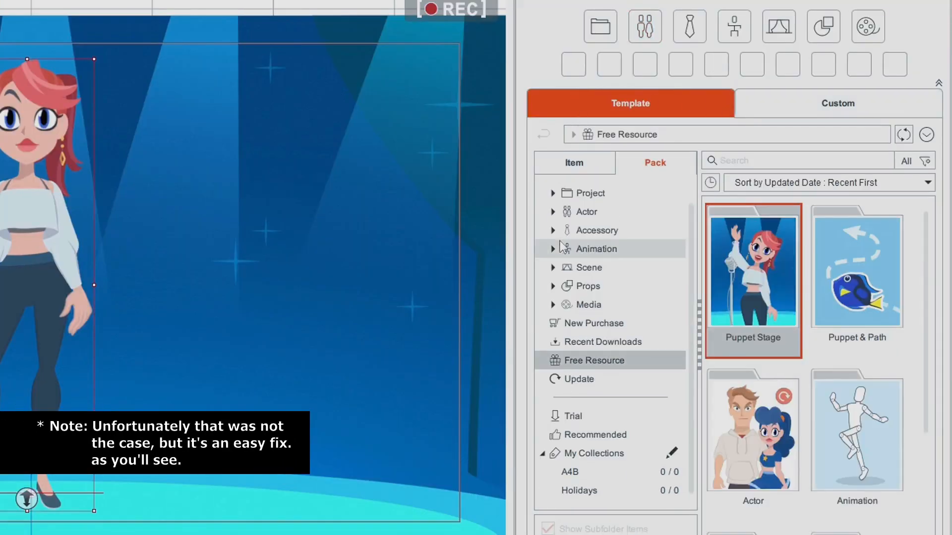
pyautogui.doubleClick(751, 425)
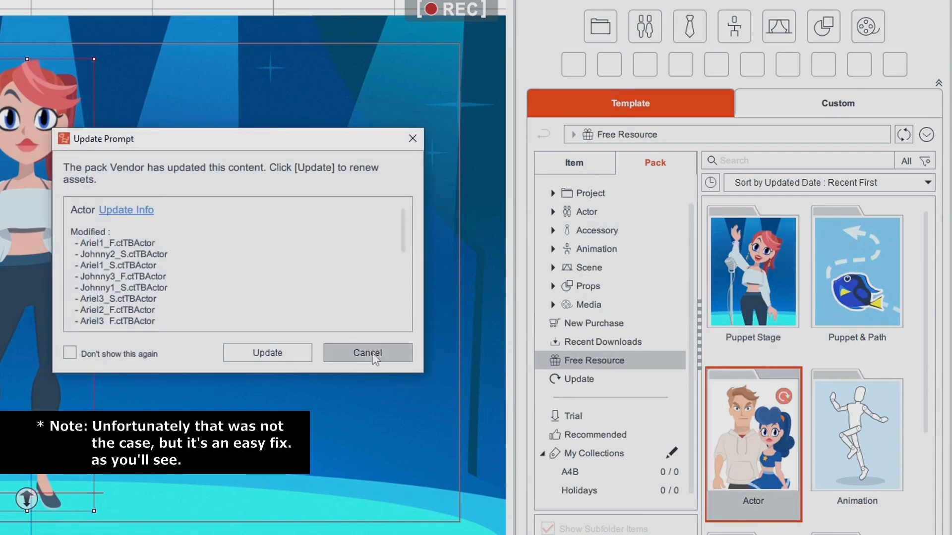
pyautogui.click(367, 353)
pyautogui.doubleClick(744, 428)
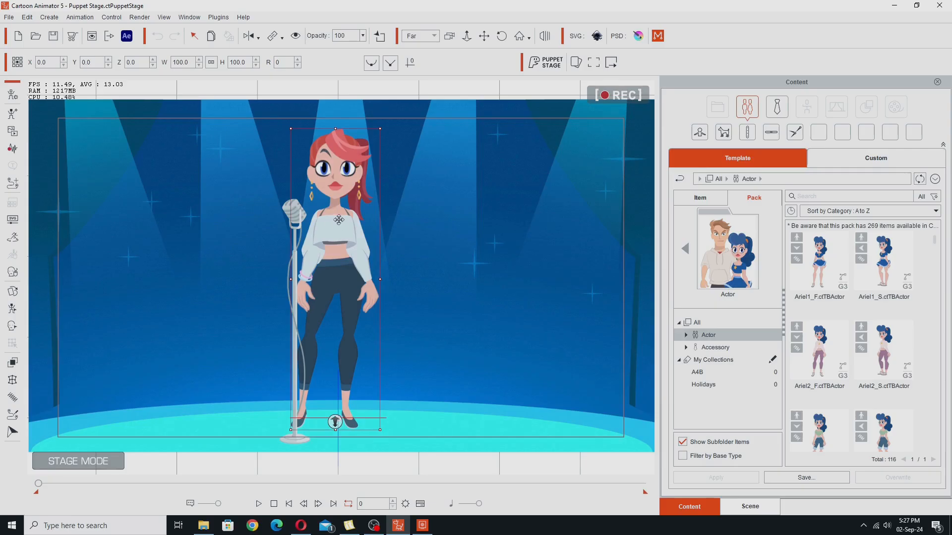
# Replace the singer with the Ariel2_F actor and open the Puppet Stage trigger editor for the new character
pyautogui.click(826, 346)
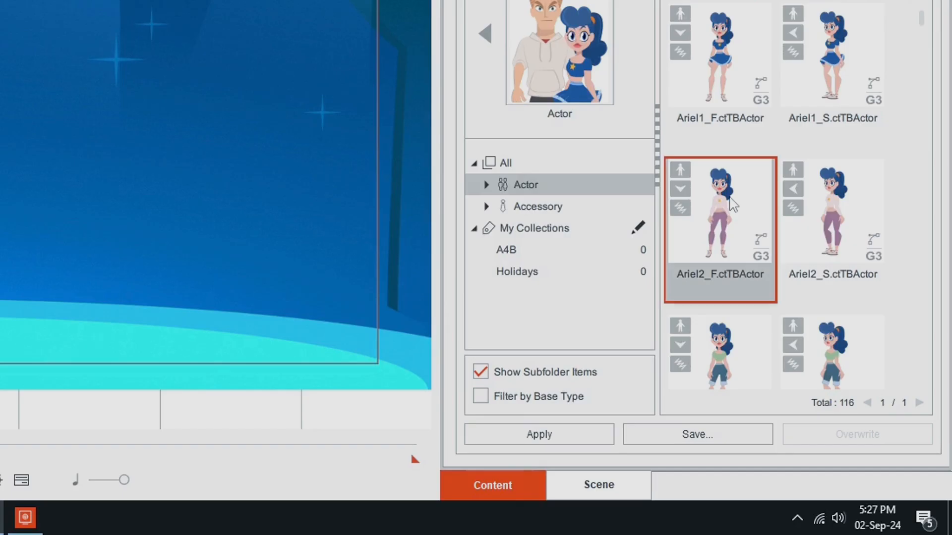
pyautogui.doubleClick(733, 203)
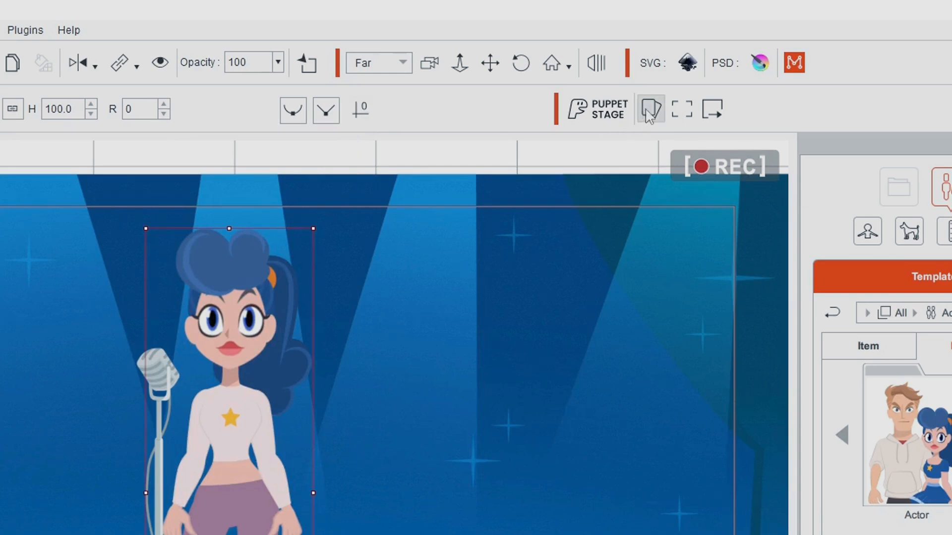
pyautogui.click(649, 110)
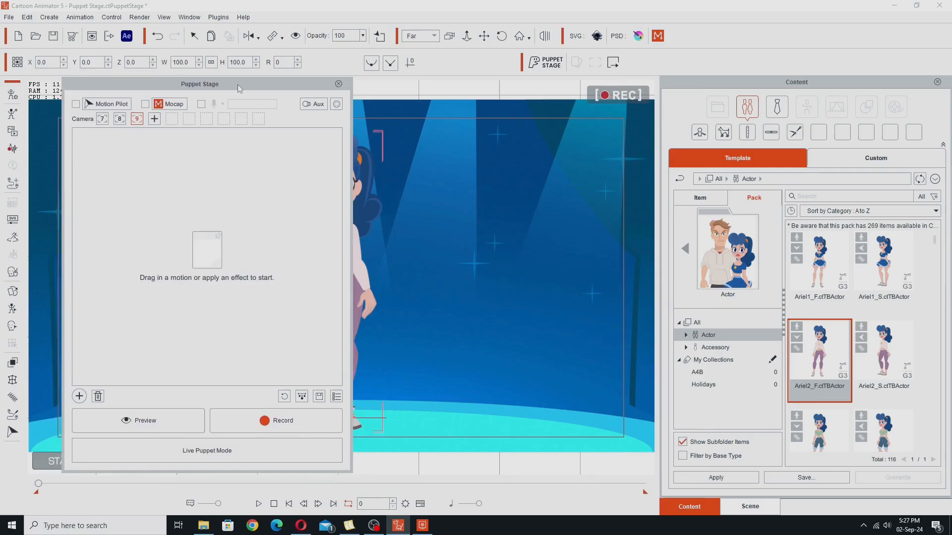
pyautogui.moveTo(237, 85); pyautogui.dragTo(201, 82)
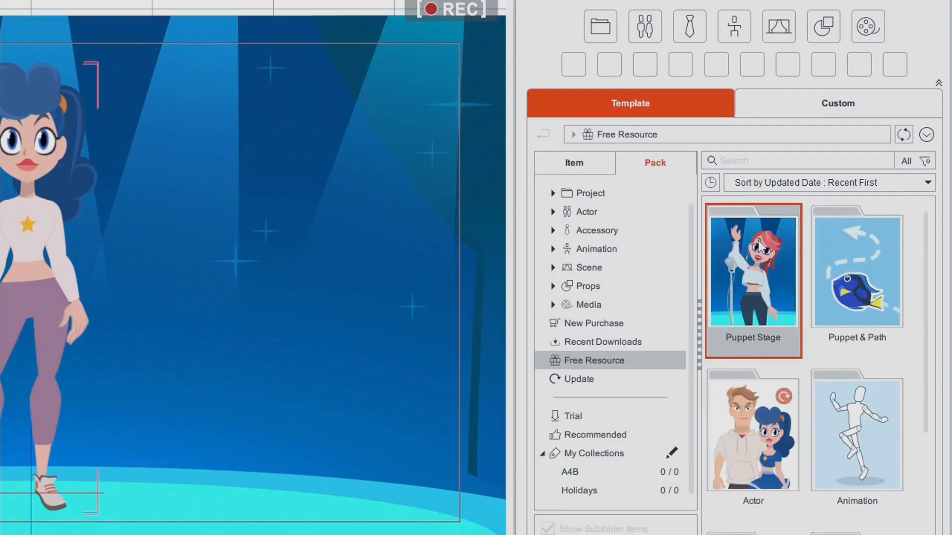
# Load the Livestream trigger profile from the Puppet Stage pack's Puppet Stage Profile animations into the empty trigger grid
pyautogui.doubleClick(822, 249)
pyautogui.click(645, 408)
pyautogui.keyDown('ctrl'); pyautogui.click(645, 408); pyautogui.keyUp('ctrl')
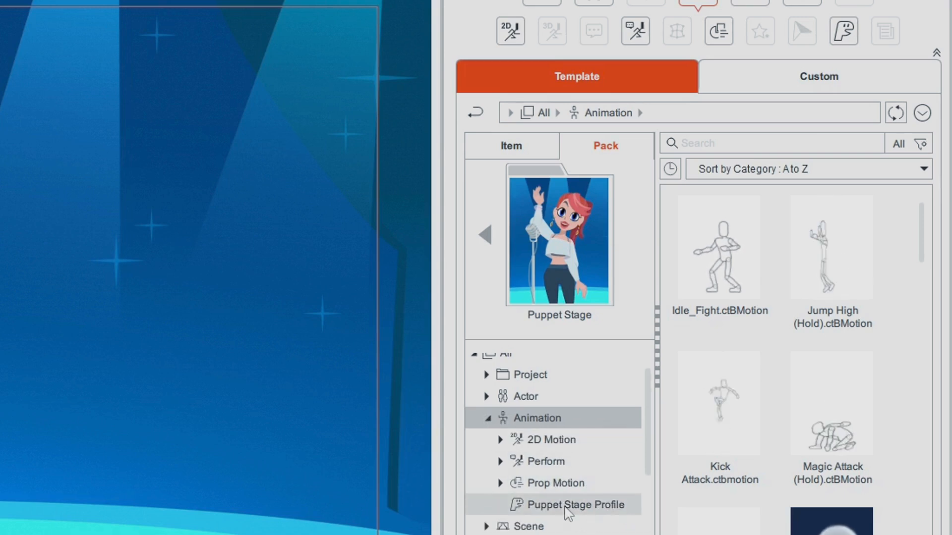
pyautogui.click(565, 506)
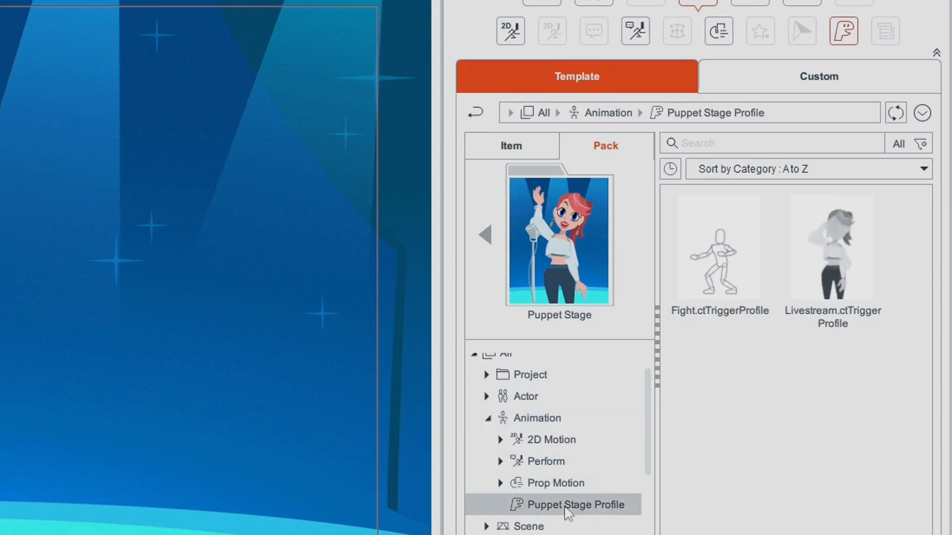
pyautogui.click(838, 257)
pyautogui.moveTo(837, 256); pyautogui.dragTo(0, 186)
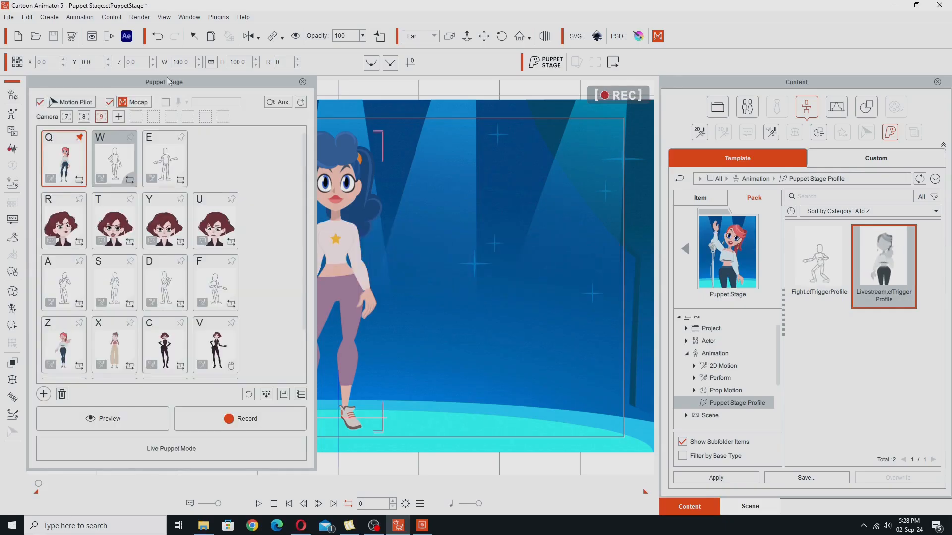
# Move the trigger window clear of the blue-haired character, preview her with the loaded profile, and stop the preview
pyautogui.moveTo(166, 79); pyautogui.dragTo(652, 80)
pyautogui.click(599, 464)
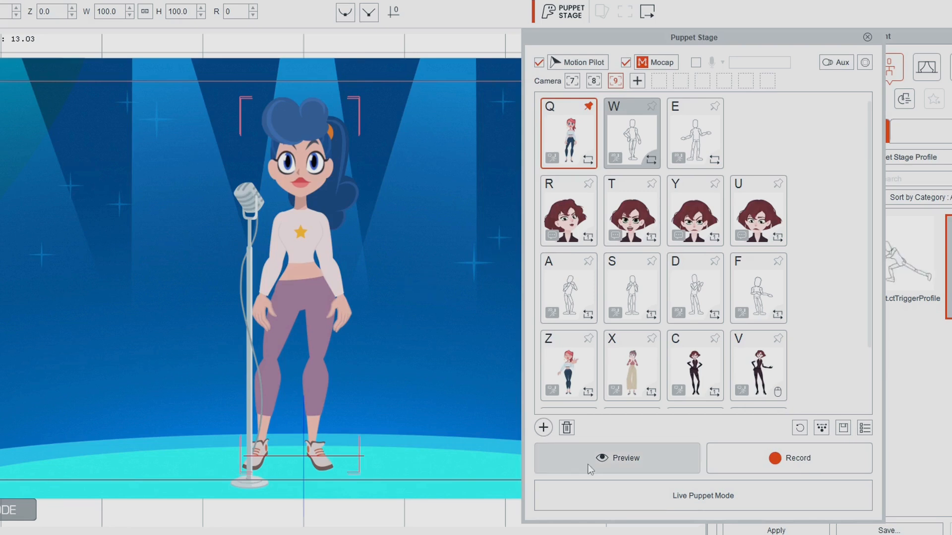
pyautogui.press('space')
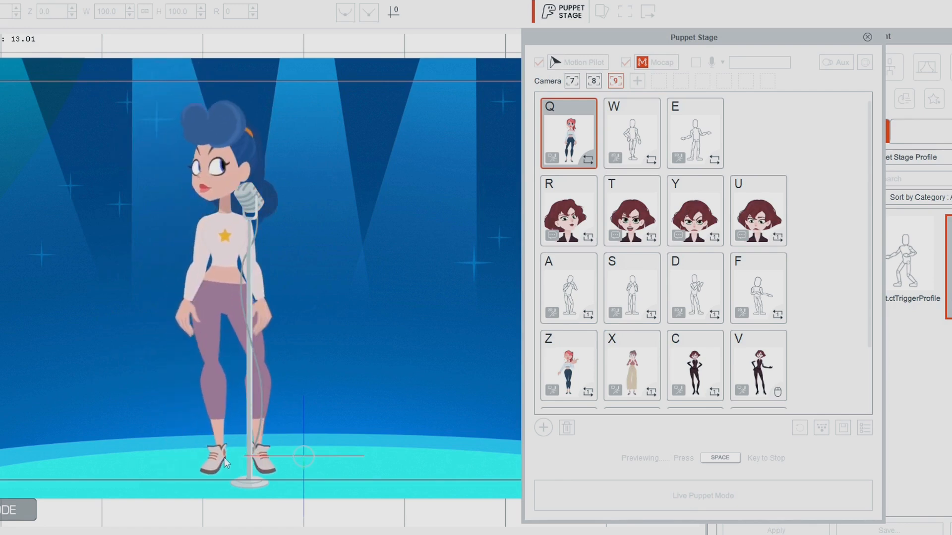
pyautogui.press('space')
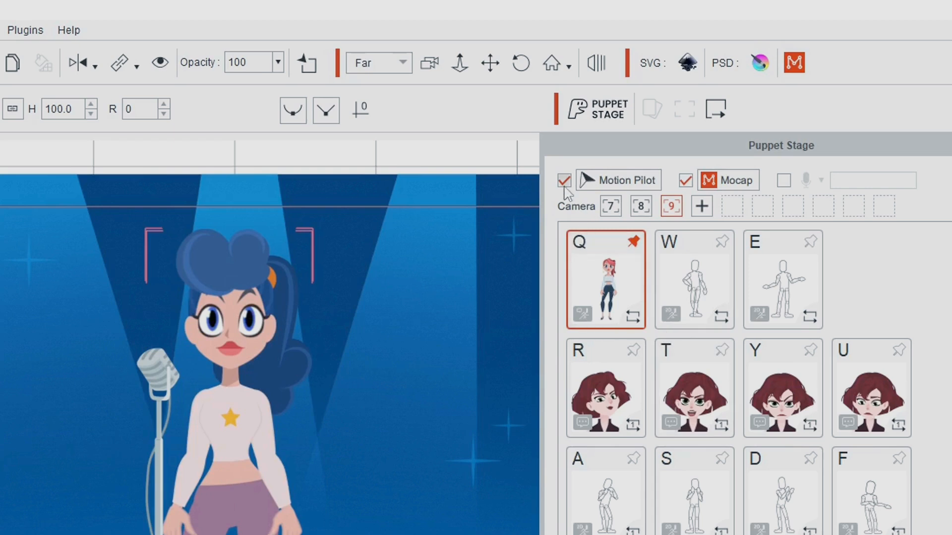
# Turn off Move in the Motion Pilot transform settings and start a new preview
pyautogui.click(608, 184)
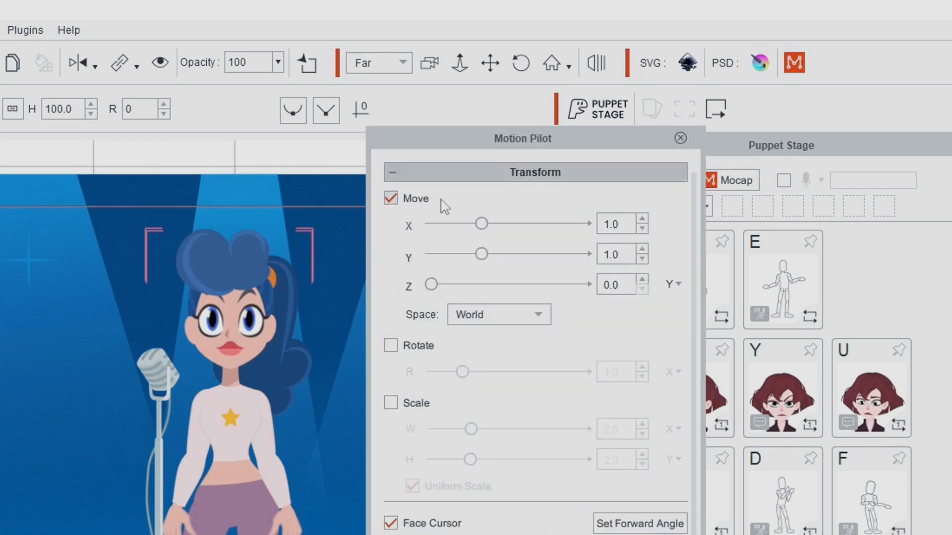
pyautogui.click(391, 199)
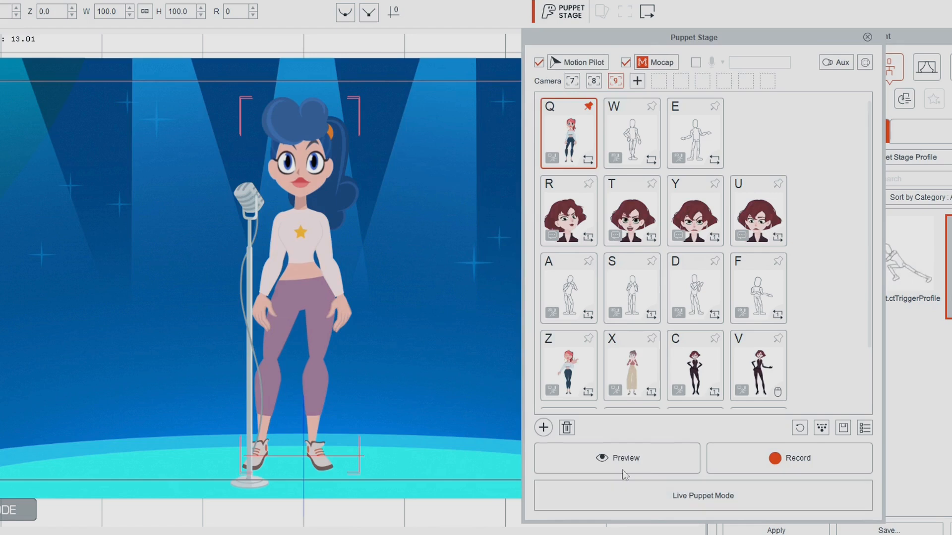
pyautogui.click(618, 459)
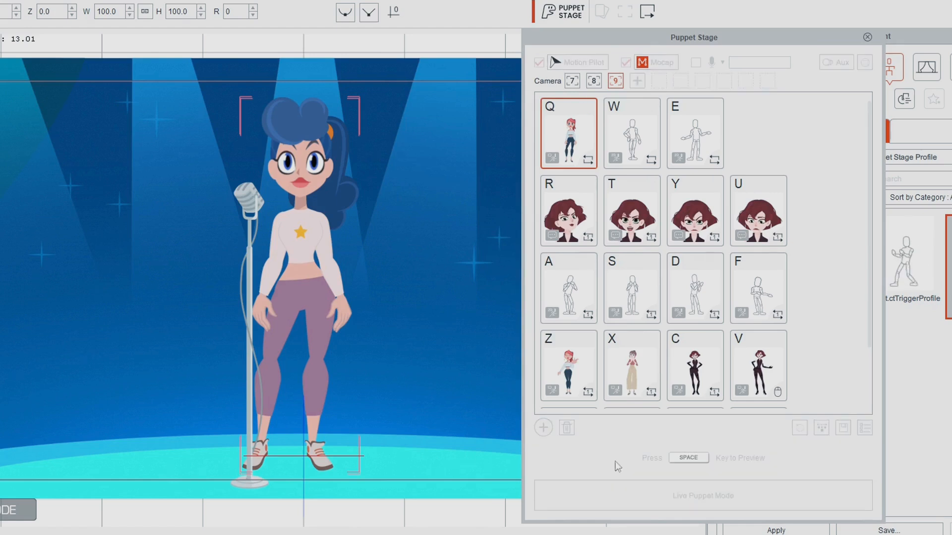
pyautogui.press('space')
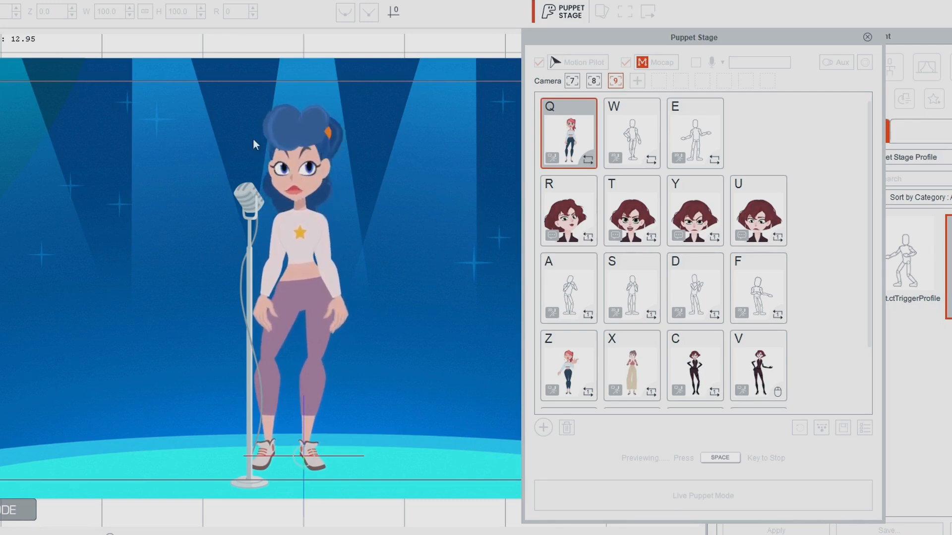
# Preview the body triggers W, E, X and Q on the blue-haired character and switch to camera 7
pyautogui.press('w')
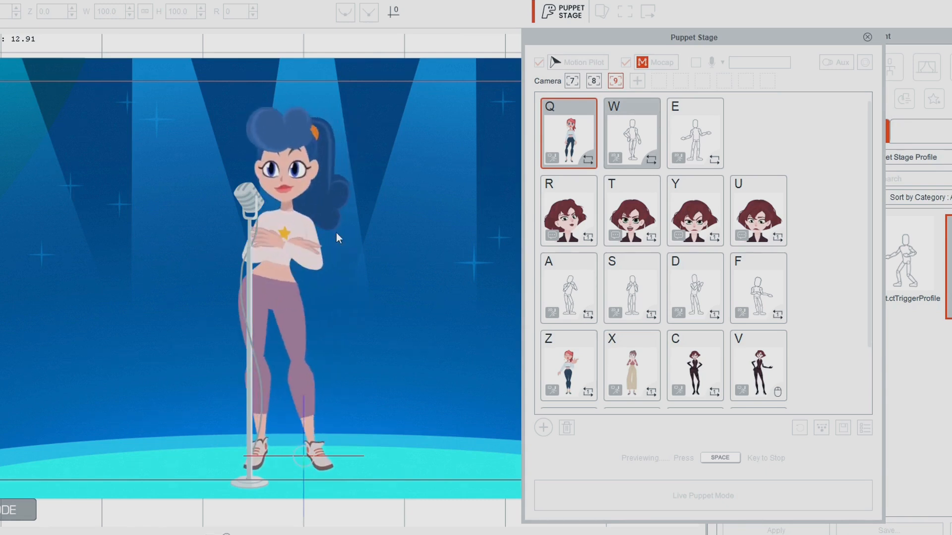
pyautogui.press('e')
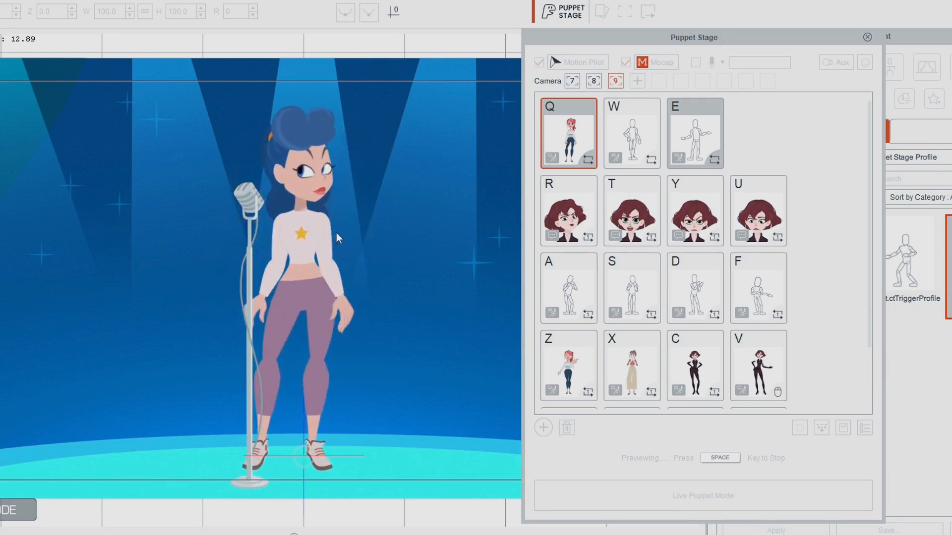
pyautogui.press('x')
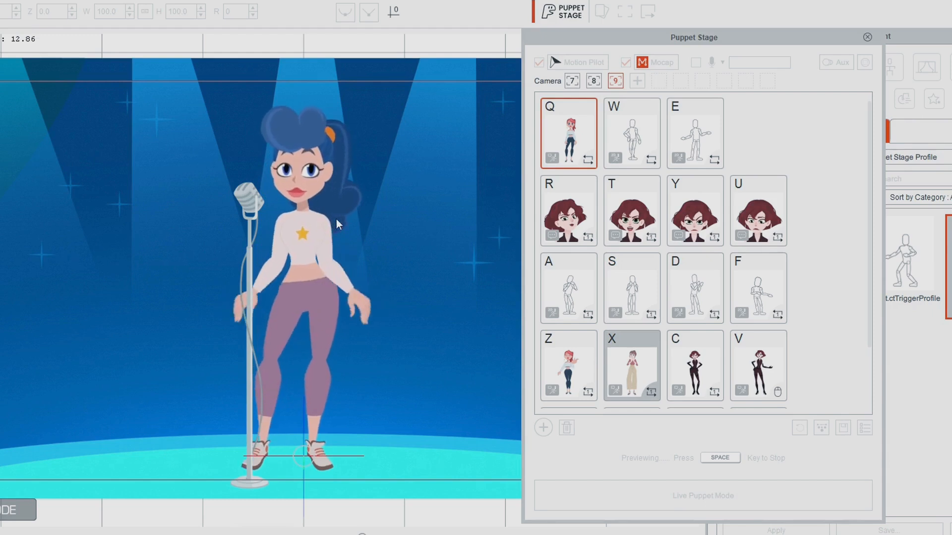
pyautogui.press('q')
pyautogui.press('7')
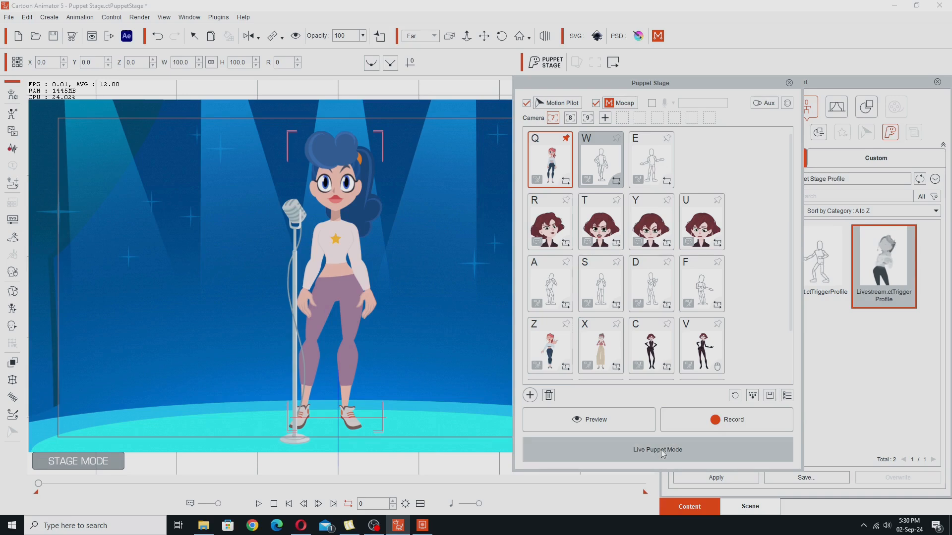
# Preview the character in Live Puppet Mode with the trigger window moved away from her
pyautogui.click(662, 452)
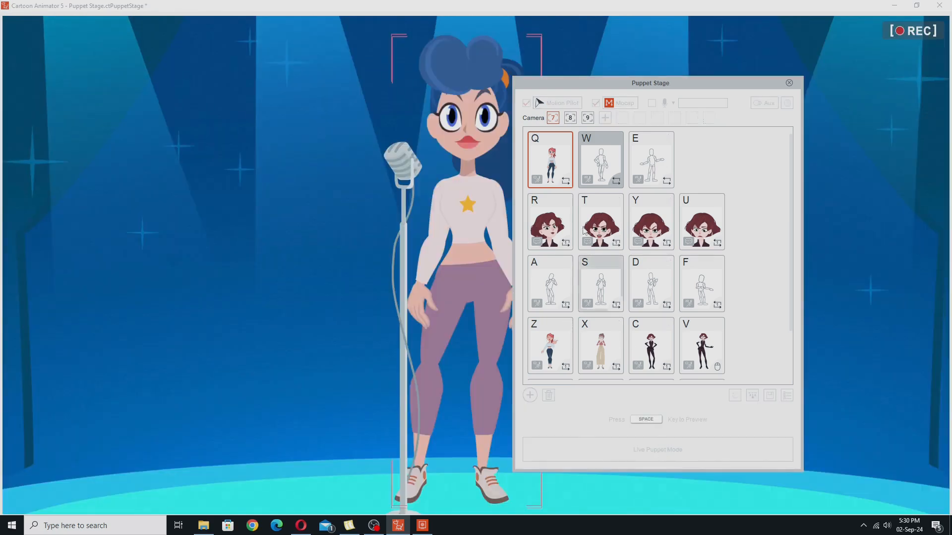
pyautogui.moveTo(693, 87); pyautogui.dragTo(798, 86)
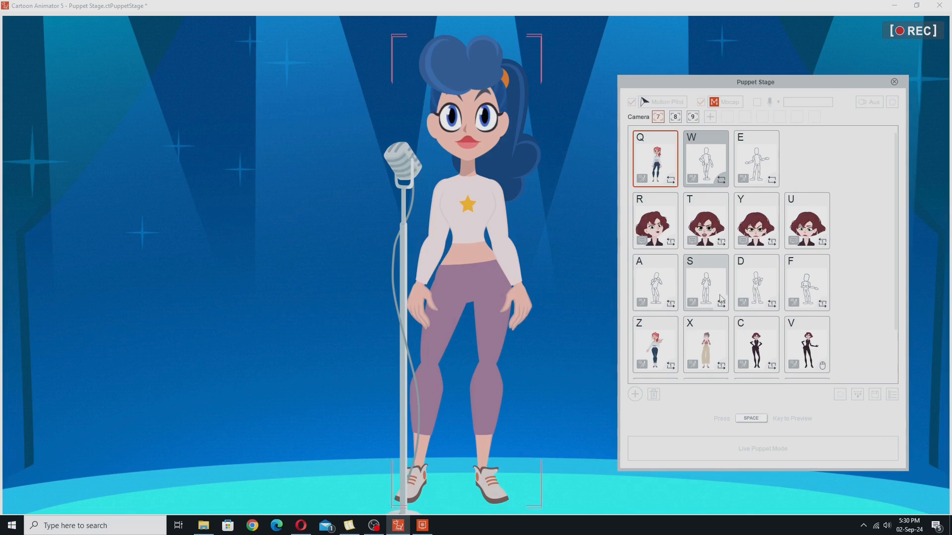
pyautogui.press('space')
pyautogui.moveTo(718, 82); pyautogui.dragTo(189, 152)
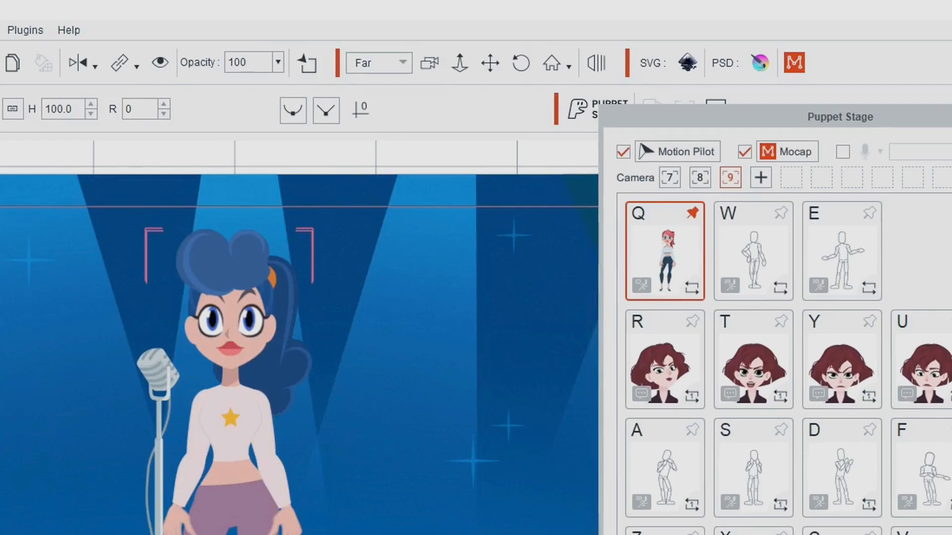
# Enable the microphone with the Follow Mask Settings lip-sync mode and start a preview
pyautogui.click(842, 153)
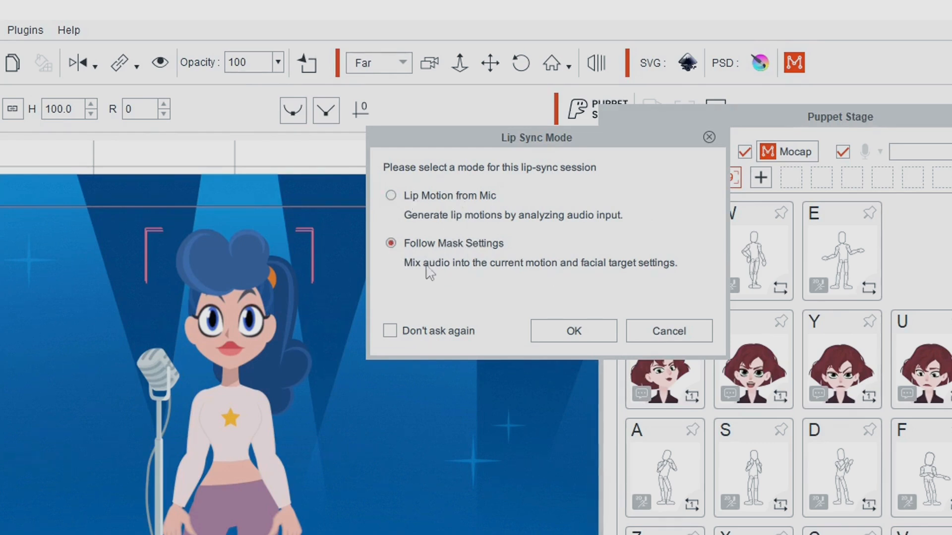
pyautogui.click(565, 327)
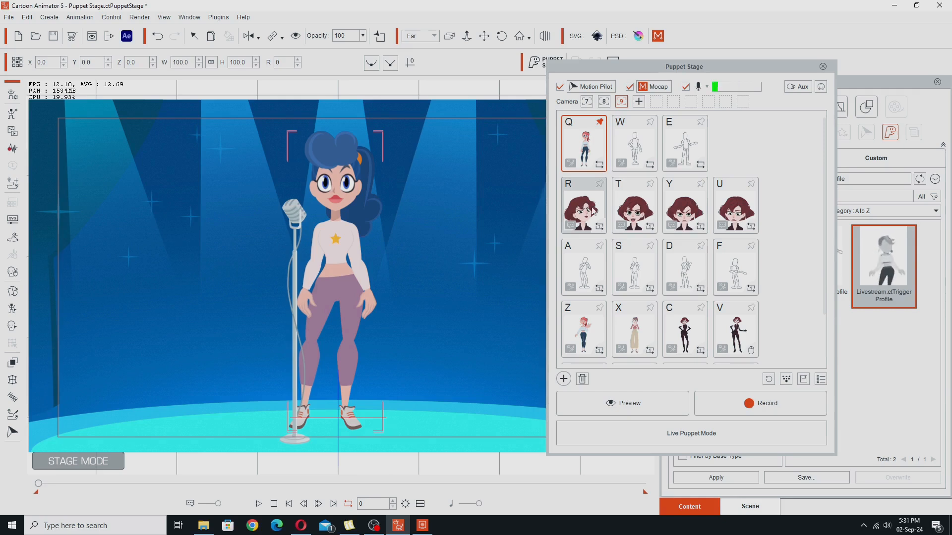
pyautogui.click(622, 402)
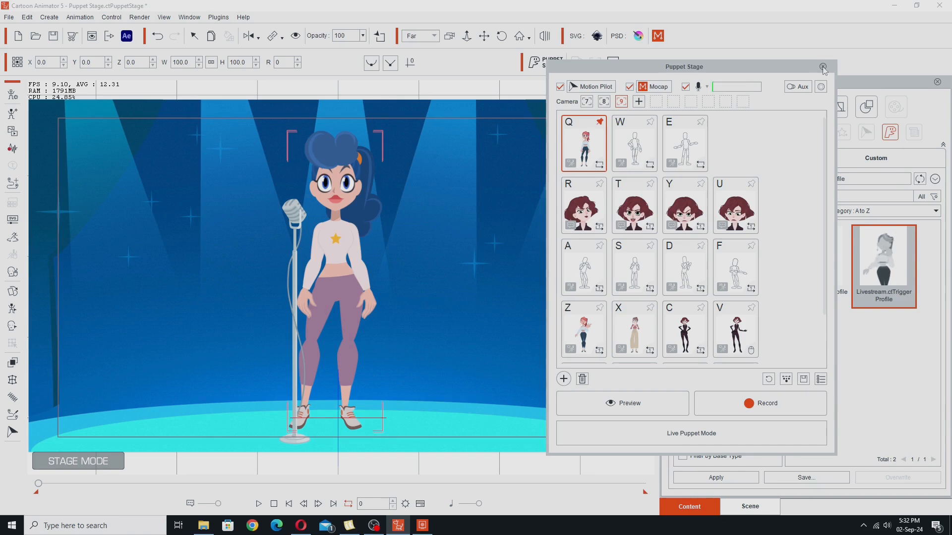
# Create a new project and add the G3-360 Spring Hair TET Grey Suit actor to the stage
pyautogui.press('space')
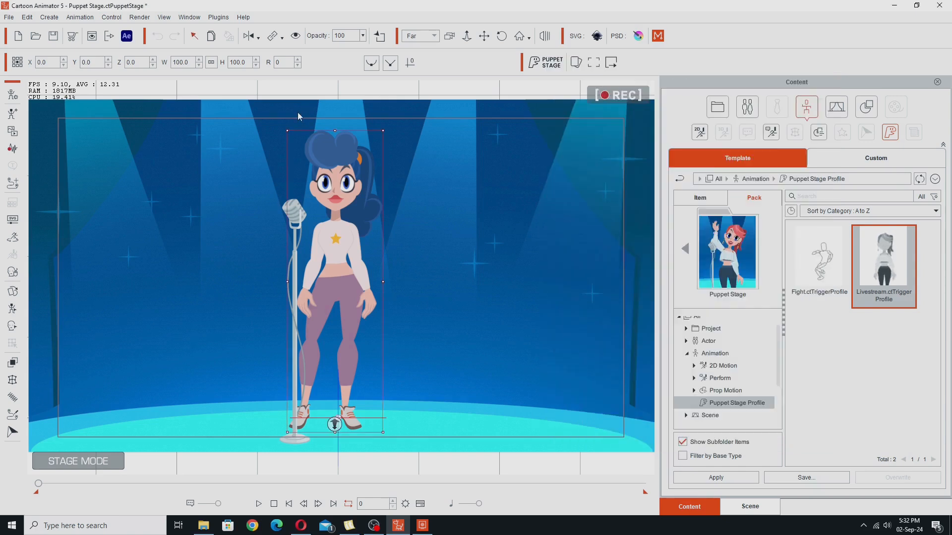
pyautogui.click(11, 19)
pyautogui.click(47, 33)
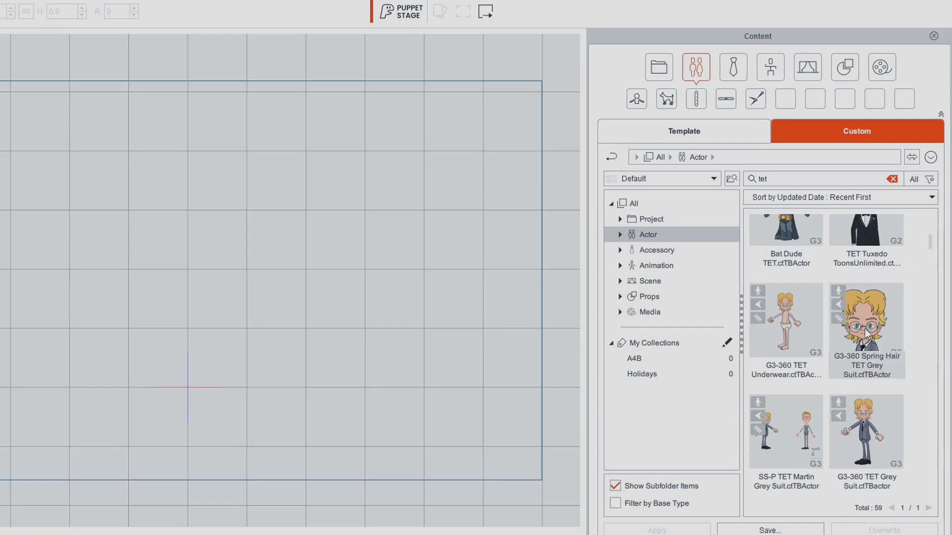
pyautogui.click(866, 337)
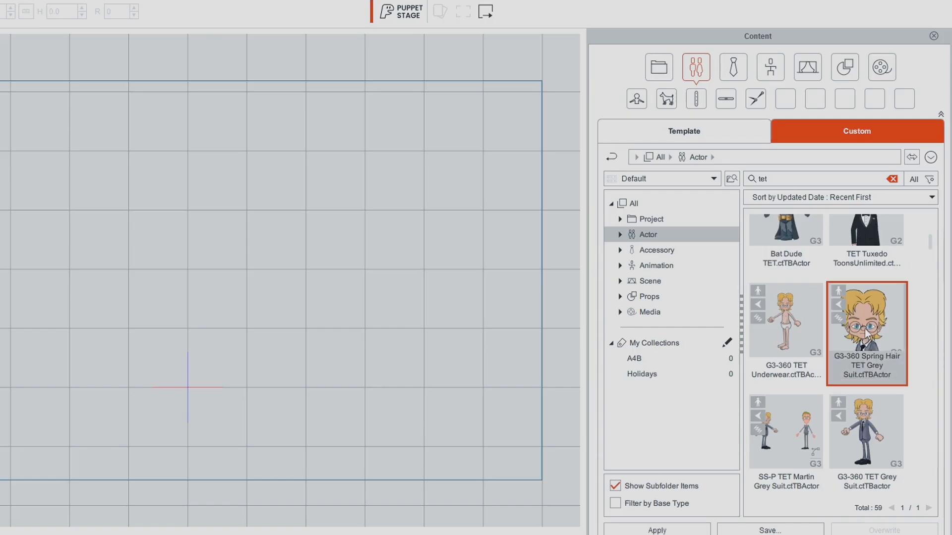
pyautogui.doubleClick(866, 337)
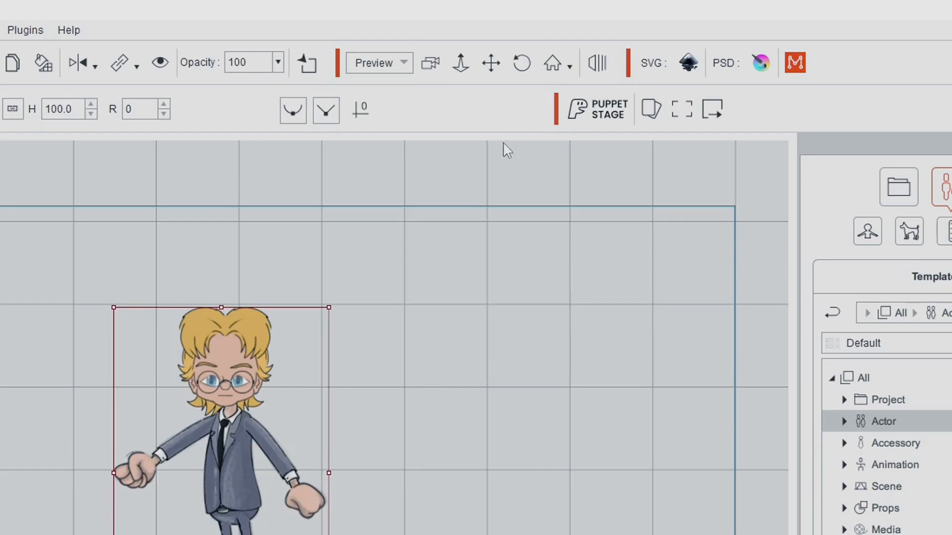
# Open the Camera Editor and rename the default camera Main Camera
pyautogui.click(430, 63)
pyautogui.moveTo(799, 120); pyautogui.dragTo(614, 145)
pyautogui.moveTo(554, 83); pyautogui.dragTo(517, 99)
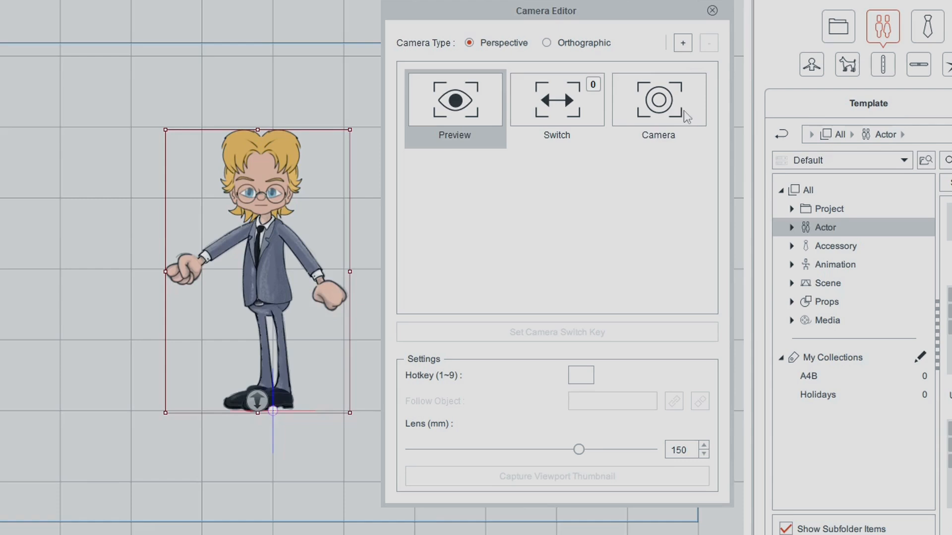
pyautogui.click(574, 165)
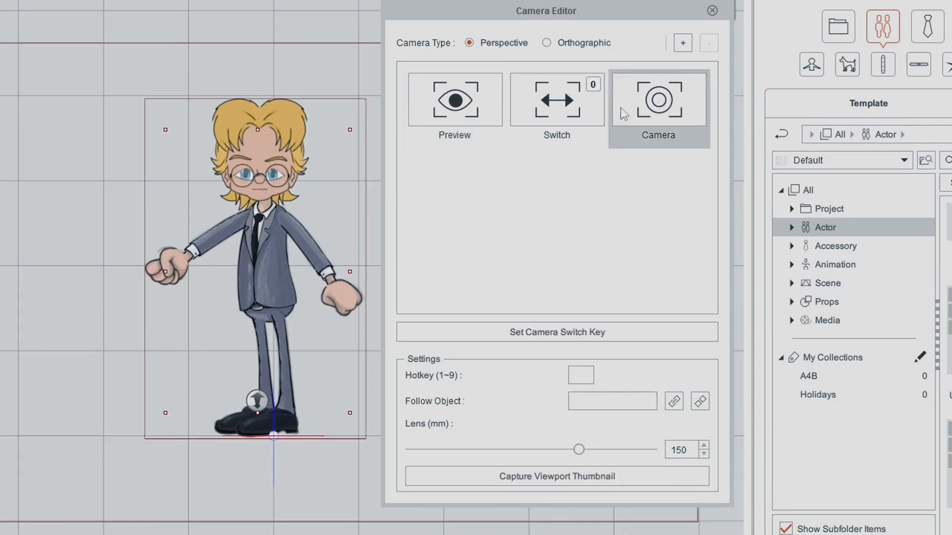
pyautogui.click(343, 287)
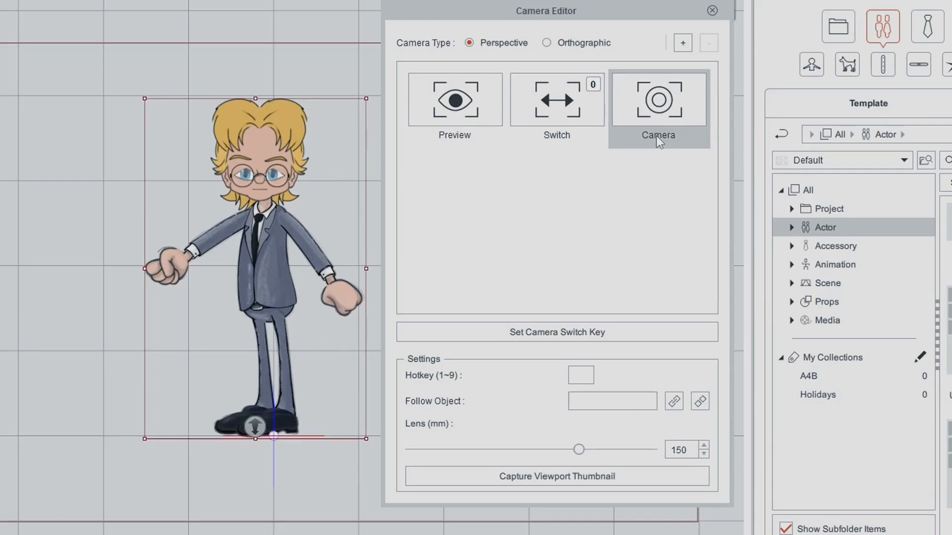
pyautogui.doubleClick(743, 158)
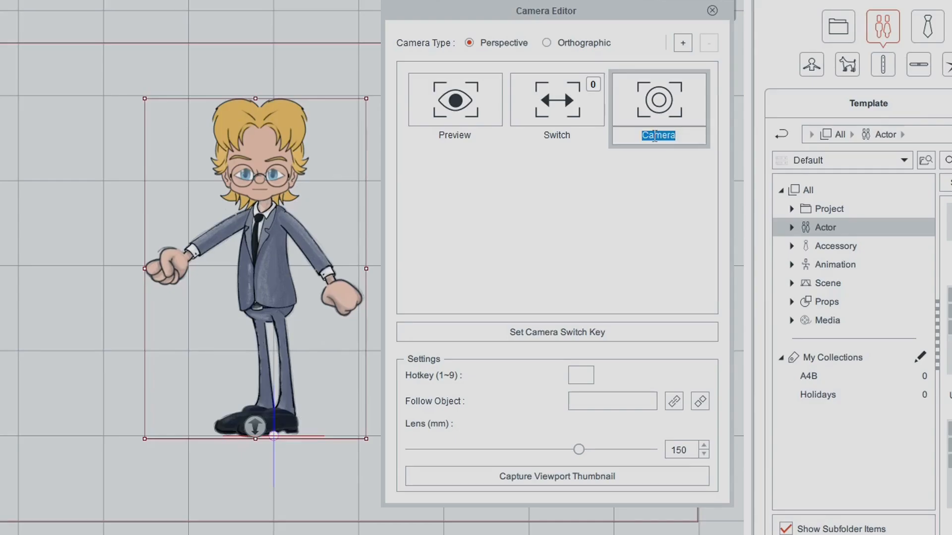
pyautogui.write('Main Camera')
pyautogui.press('Return')
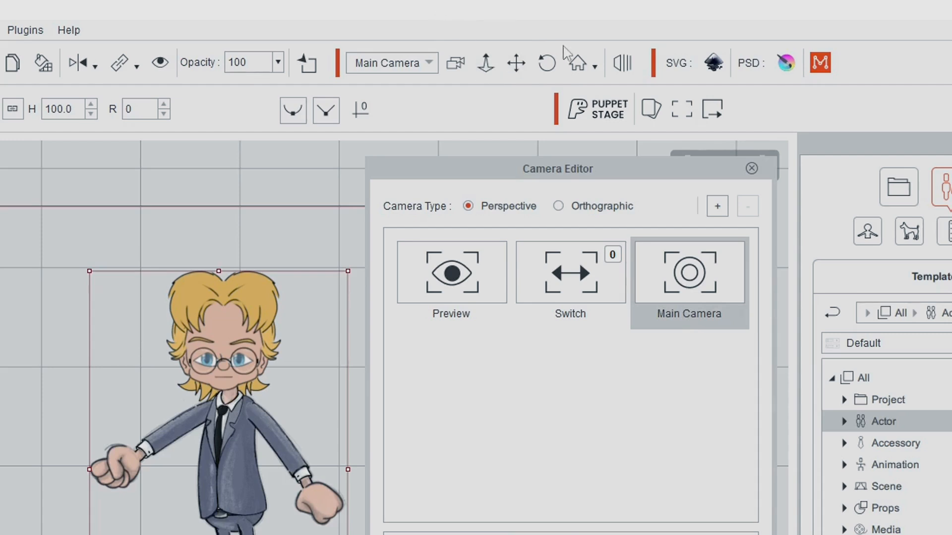
# Frame Main Camera closer with the character in the lower-right corner of the shot, and capture its viewport thumbnail
pyautogui.click(486, 63)
pyautogui.moveTo(535, 171); pyautogui.dragTo(917, 137)
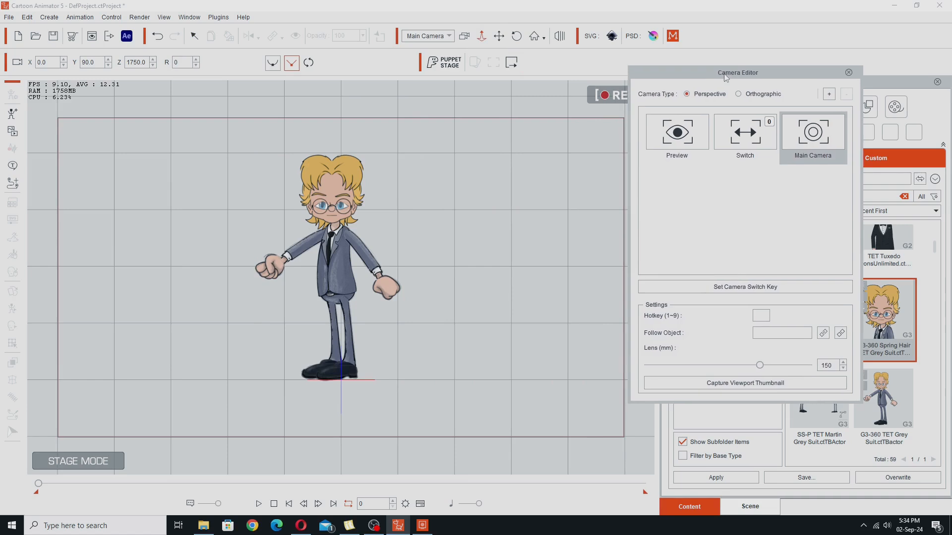
pyautogui.moveTo(726, 77); pyautogui.dragTo(729, 82)
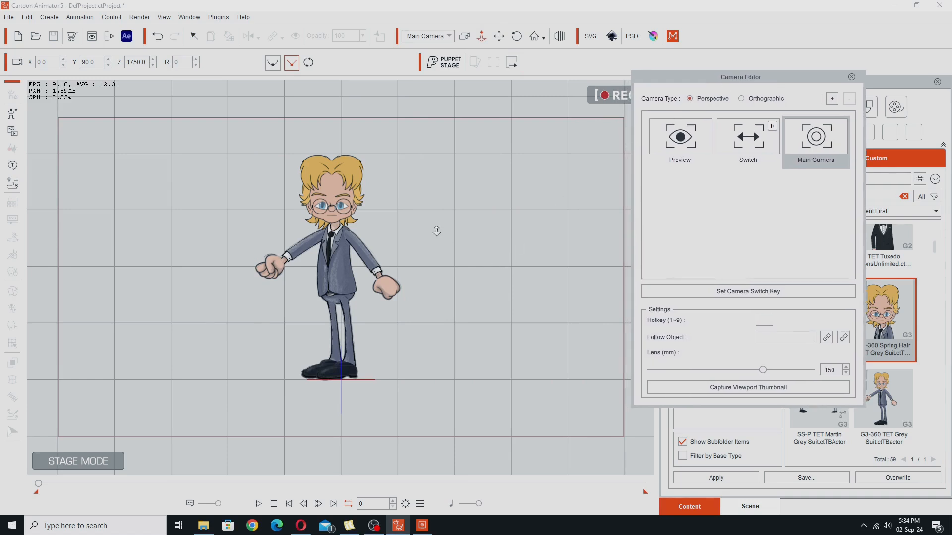
pyautogui.scroll(5, 434, 232)
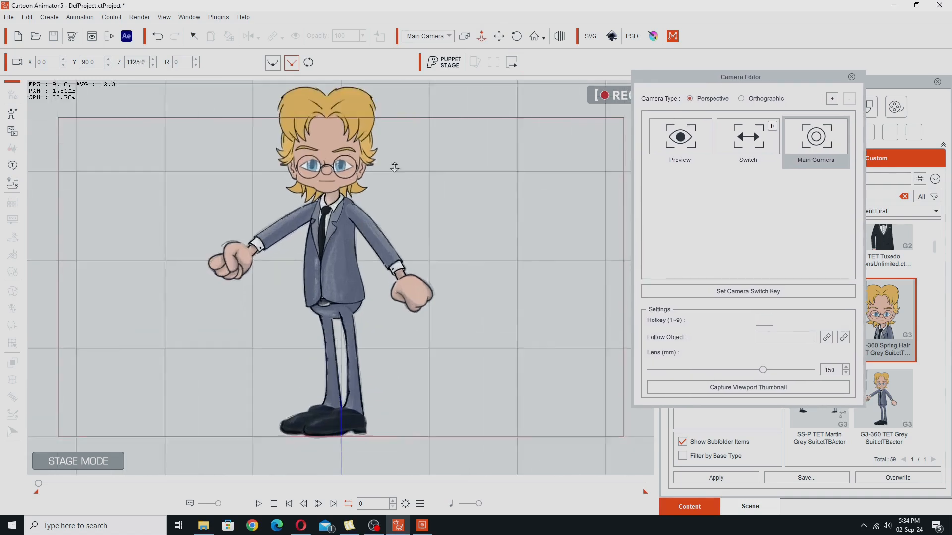
pyautogui.moveTo(387, 339); pyautogui.dragTo(368, 365)
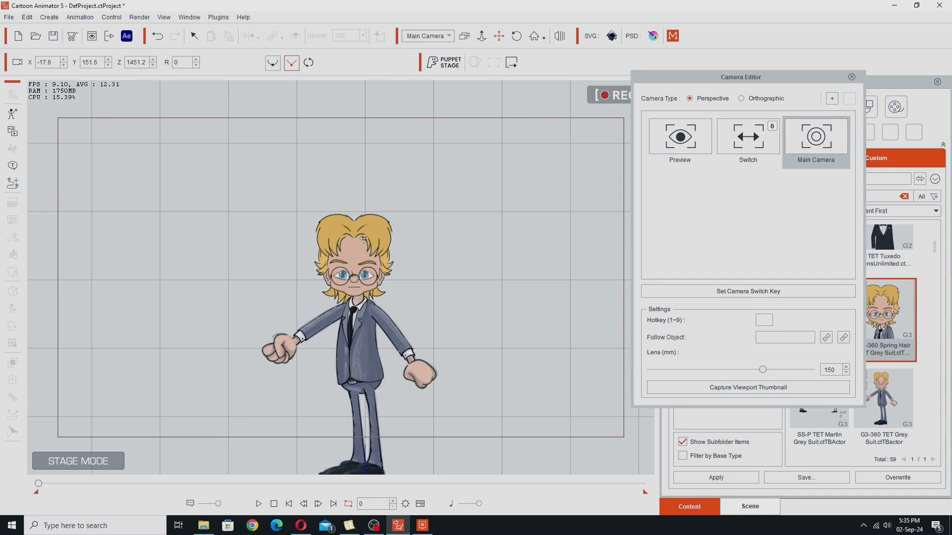
pyautogui.moveTo(364, 239); pyautogui.dragTo(601, 373)
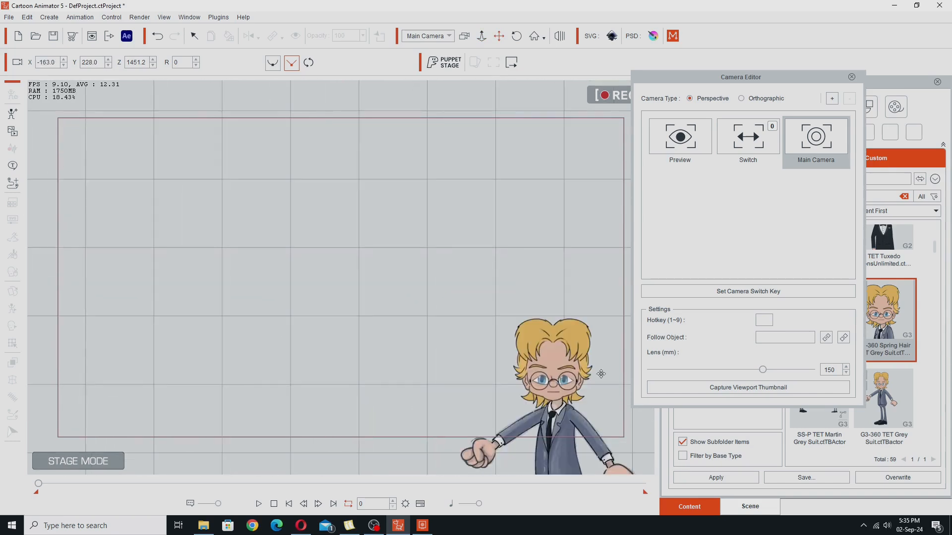
pyautogui.click(749, 390)
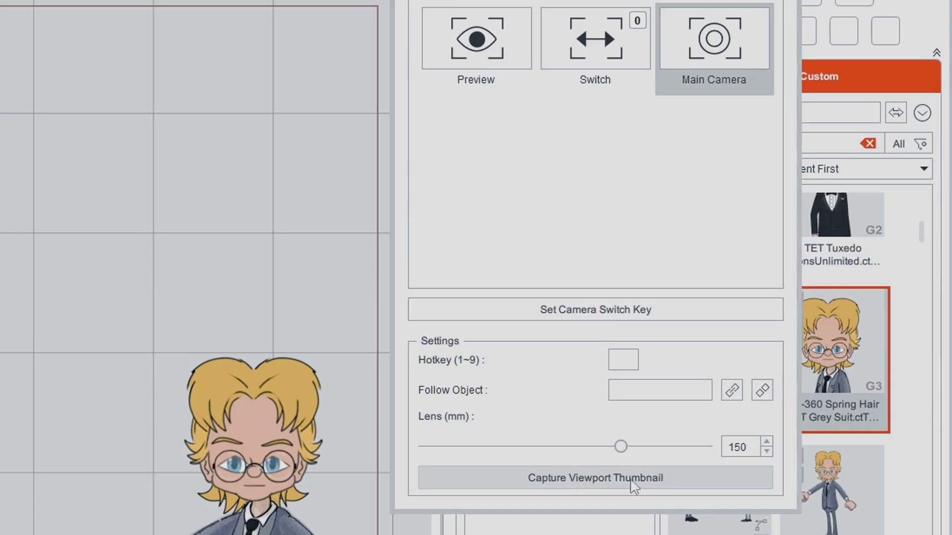
pyautogui.click(595, 480)
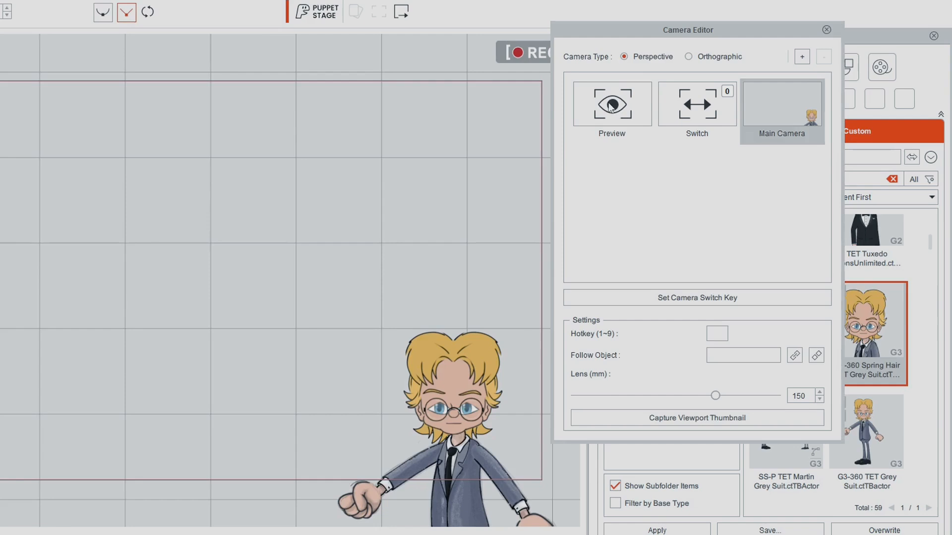
# Add a second camera from the Preview view and name it Close Up
pyautogui.click(476, 239)
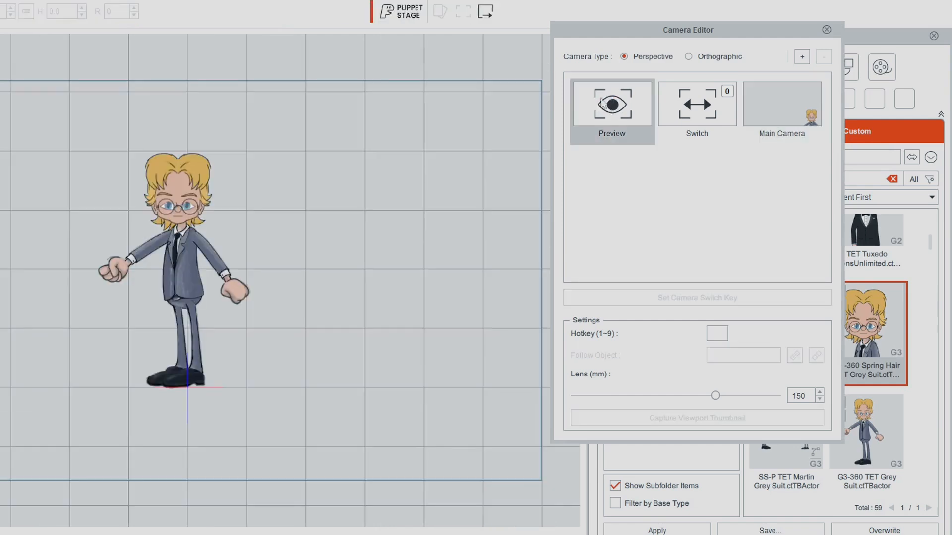
pyautogui.click(802, 57)
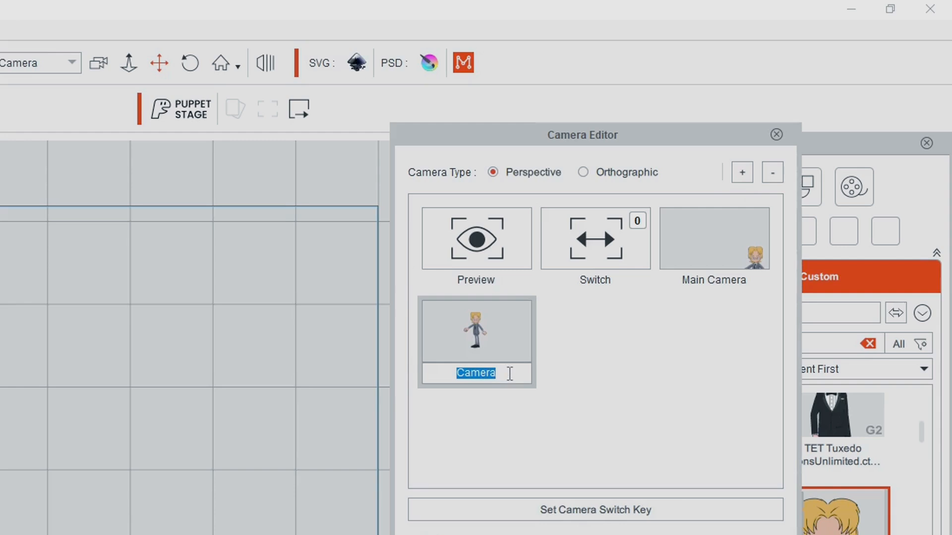
pyautogui.write('Close Up')
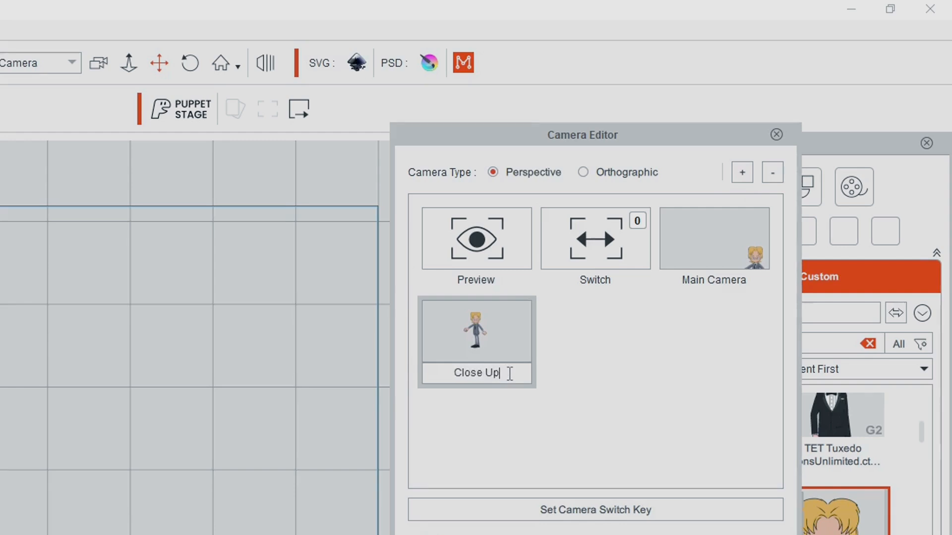
pyautogui.press('Return')
# Frame the Close Up camera on the character's head and upper body, and capture its viewport thumbnail
pyautogui.scroll(5, 399, 208)
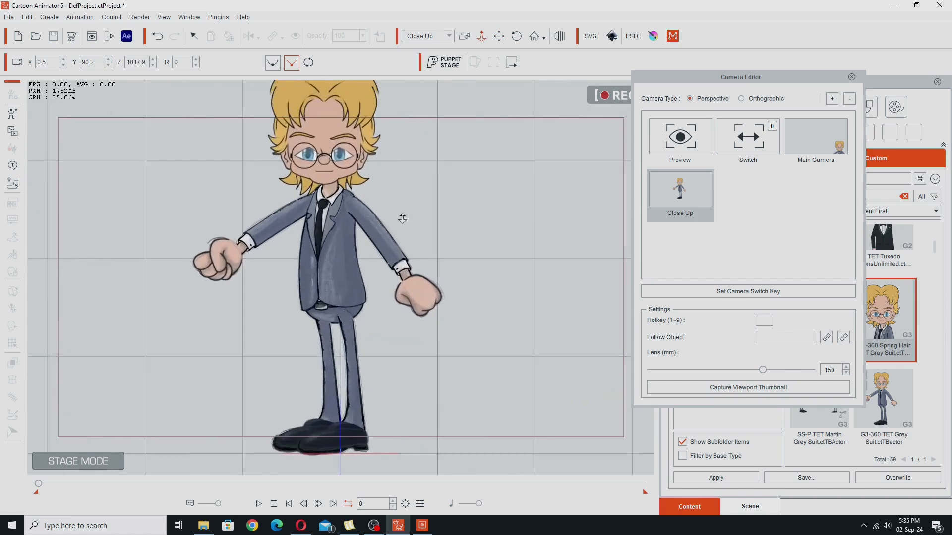
pyautogui.scroll(5, 402, 218)
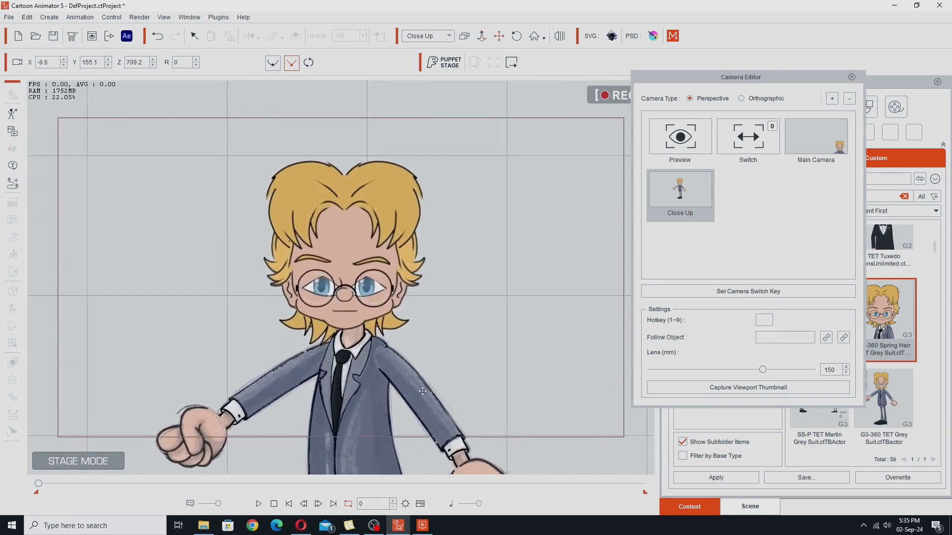
pyautogui.scroll(3, 421, 391)
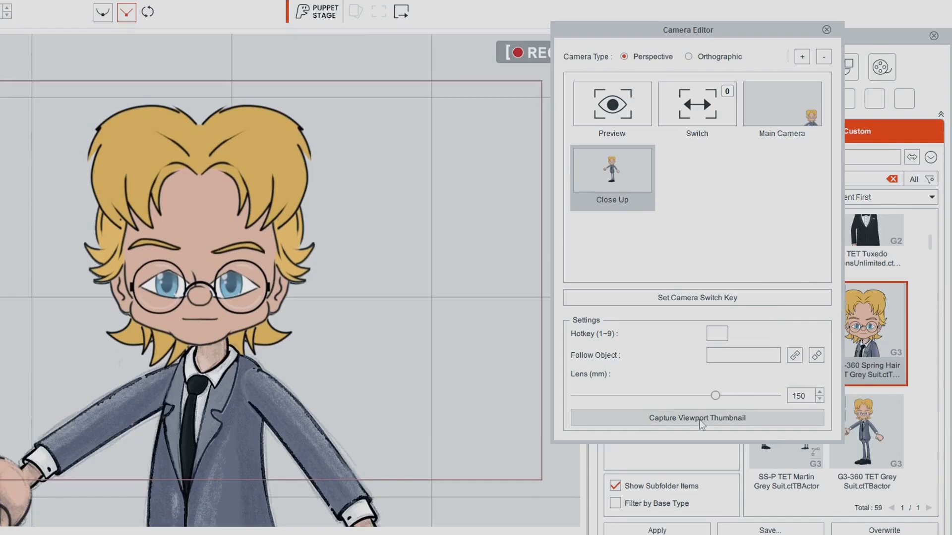
pyautogui.click(750, 387)
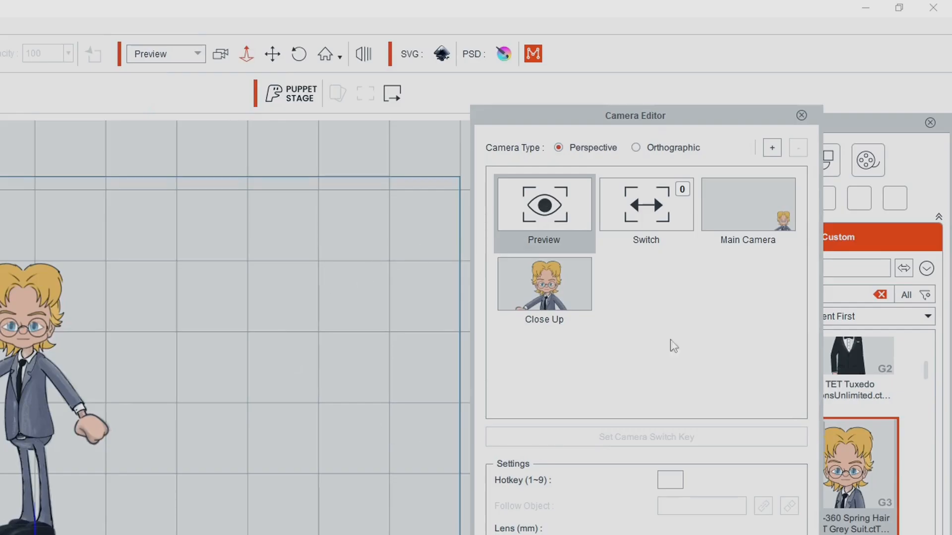
# Add a third camera named Wide Shot
pyautogui.click(771, 149)
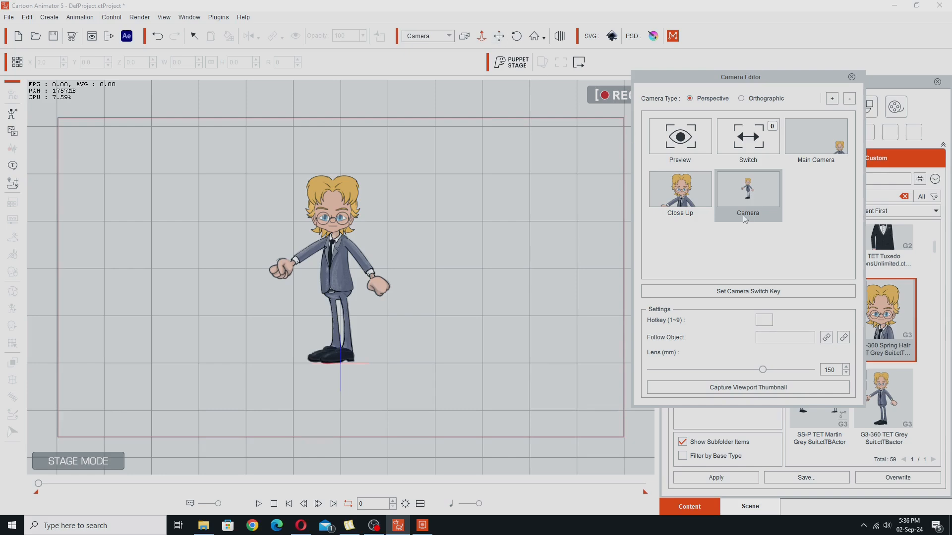
pyautogui.click(744, 213)
pyautogui.write('Wi')
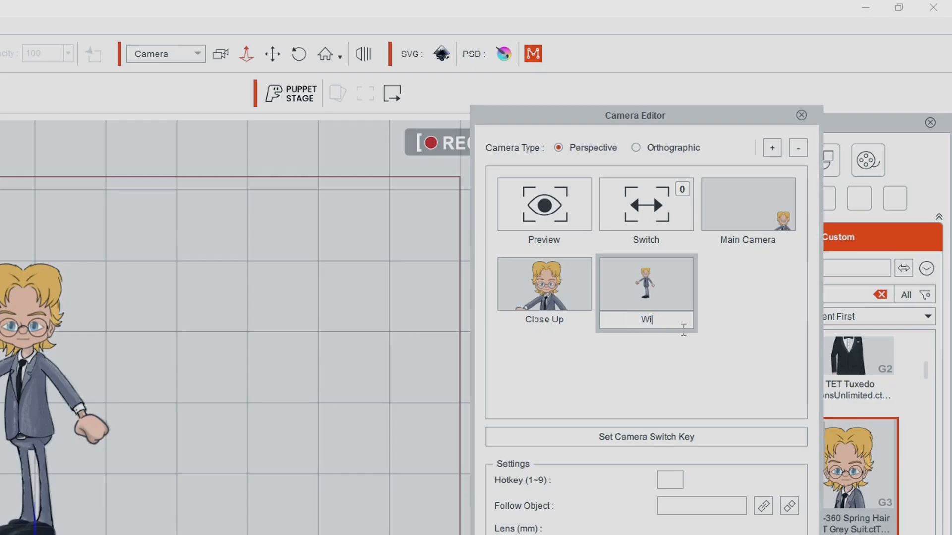
pyautogui.write('de Shot')
pyautogui.press('Return')
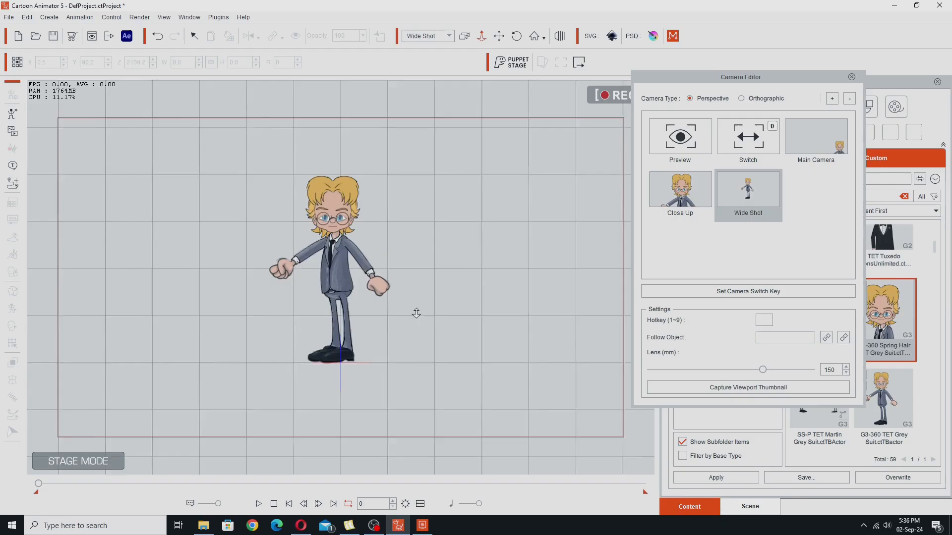
# Frame the Wide Shot camera on almost the whole character and capture its viewport thumbnail
pyautogui.click(498, 35)
pyautogui.moveTo(441, 282); pyautogui.dragTo(449, 246)
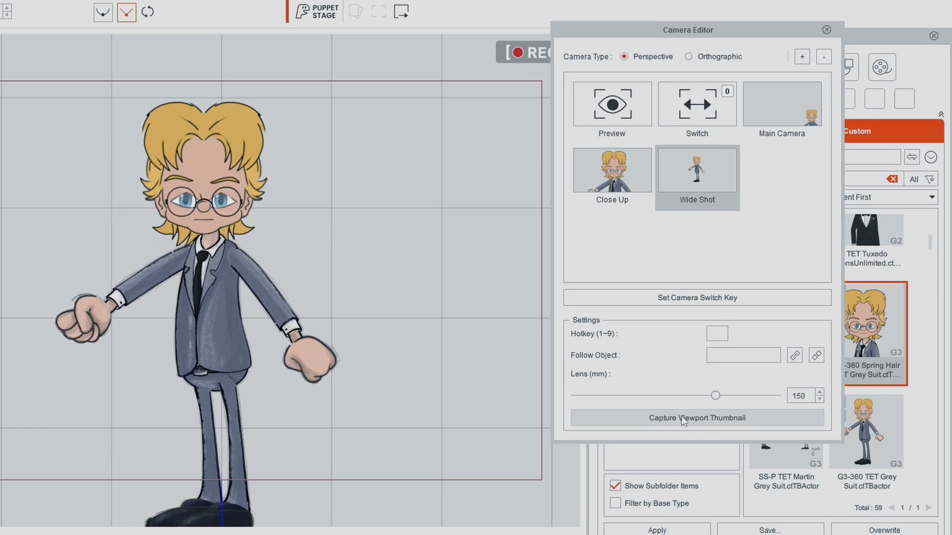
pyautogui.click(726, 387)
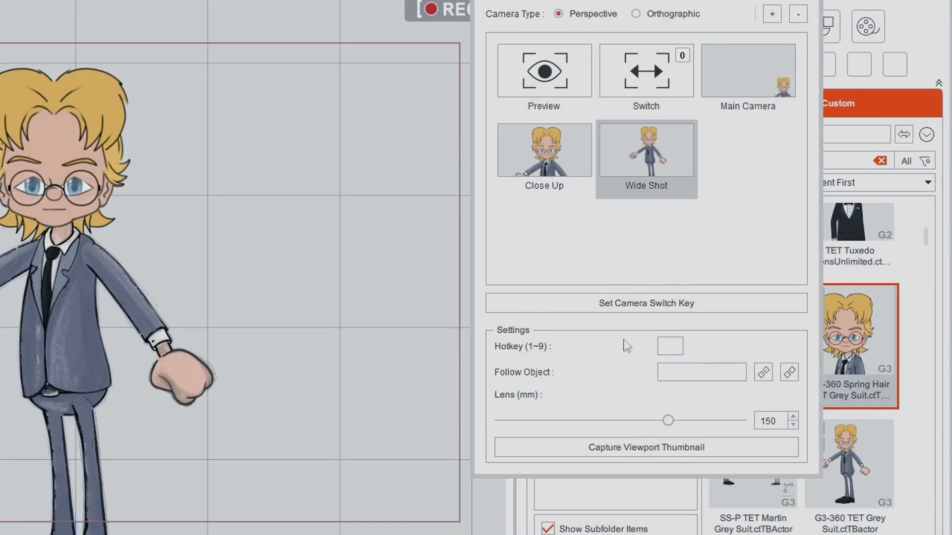
# Assign hotkeys 1, 2 and 3 to Main Camera, Close Up and Wide Shot respectively, and close the Camera Editor
pyautogui.click(750, 75)
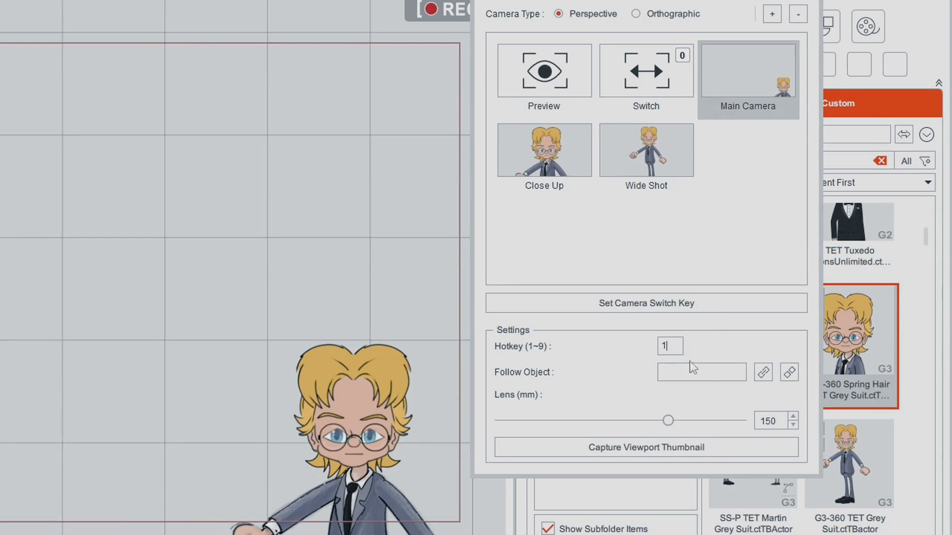
pyautogui.click(544, 150)
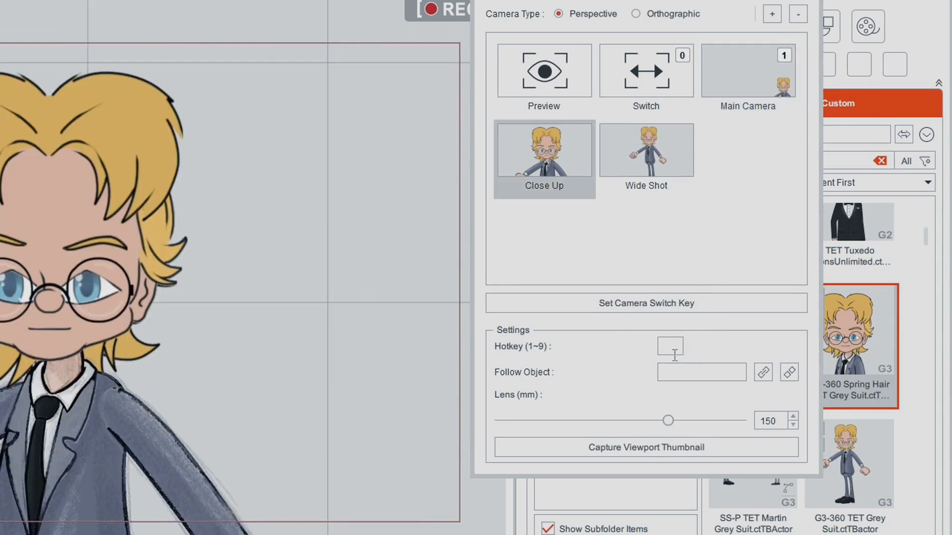
pyautogui.click(669, 182)
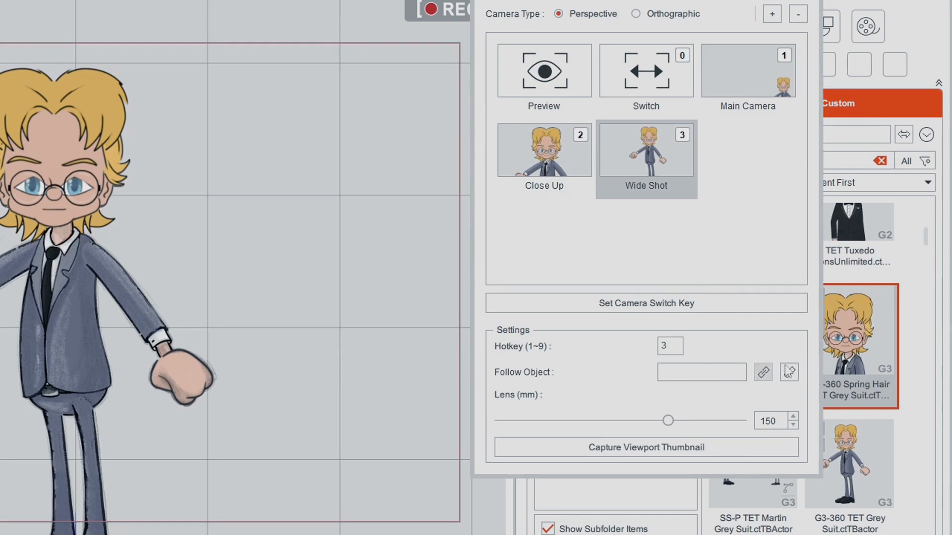
pyautogui.click(763, 374)
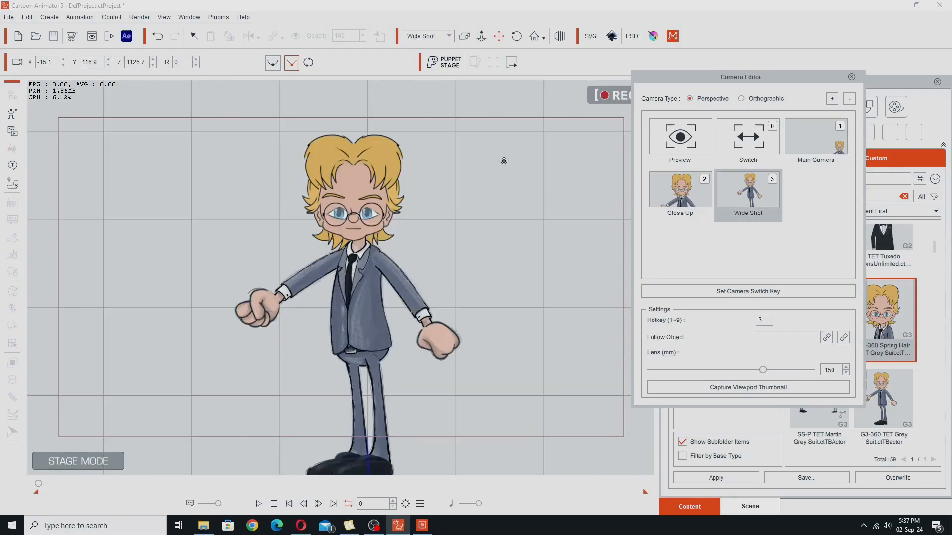
pyautogui.press('Escape')
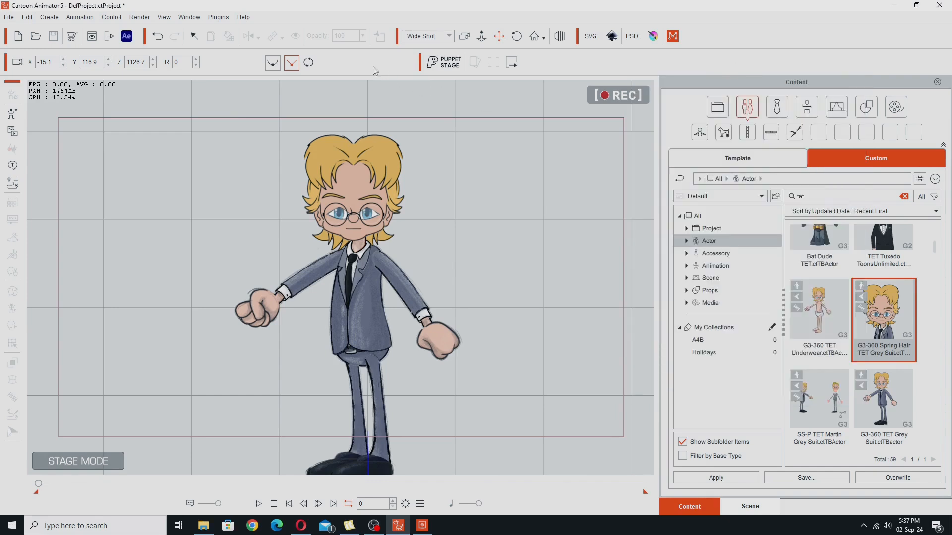
# Open Puppet Stage for the suited character and move its window aside to uncover most of him
pyautogui.click(364, 198)
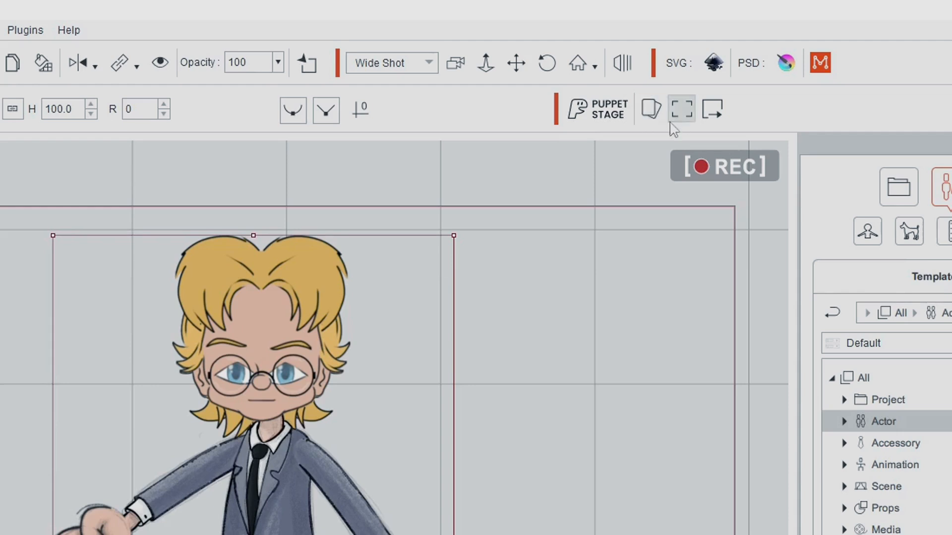
pyautogui.click(648, 120)
pyautogui.moveTo(718, 40); pyautogui.dragTo(332, 0)
pyautogui.moveTo(456, 52); pyautogui.dragTo(127, 68)
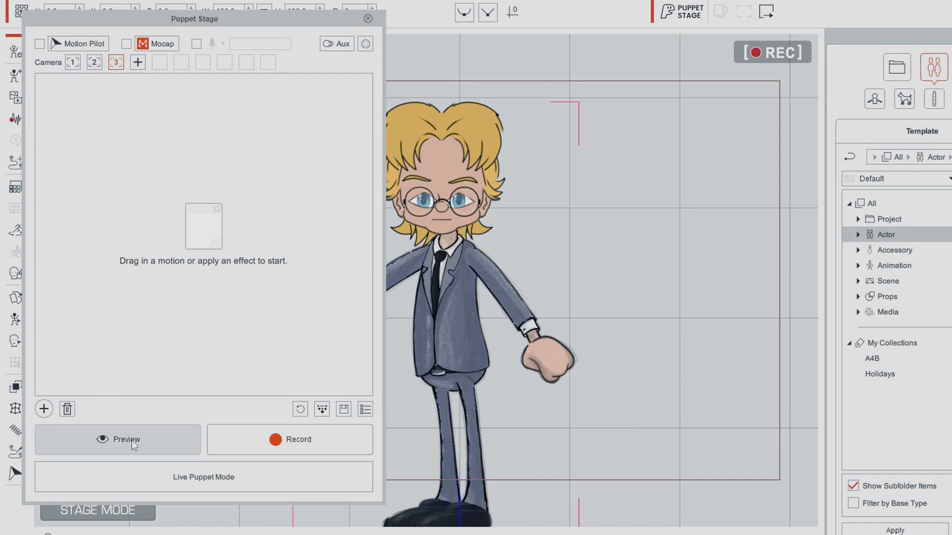
# Preview the empty stage while switching through cameras 1, 2 and 3 with their hotkeys, and stop the preview
pyautogui.click(127, 439)
pyautogui.press('space')
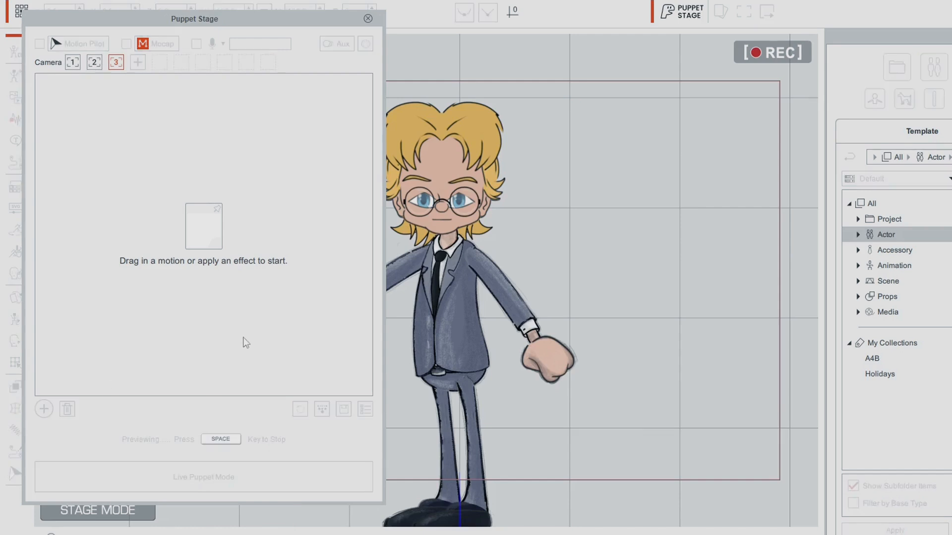
pyautogui.press('1')
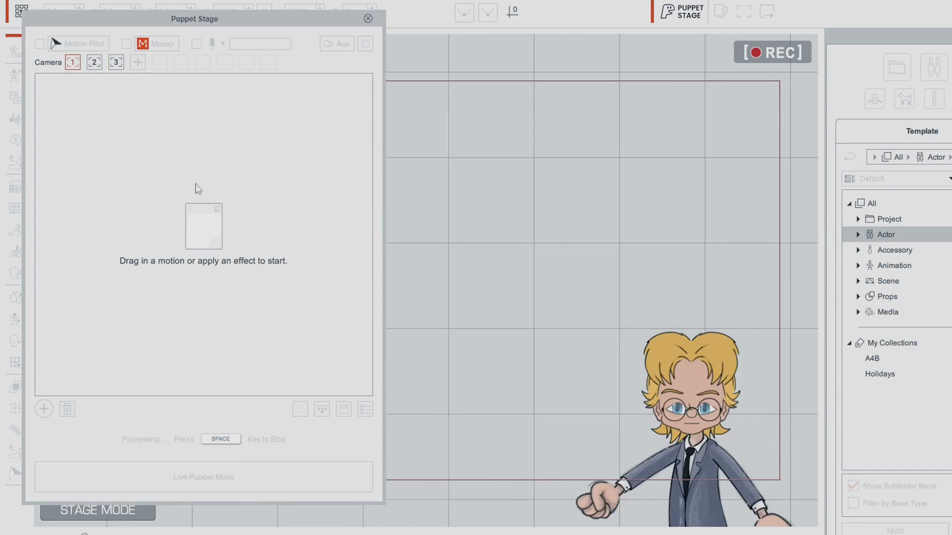
pyautogui.press('2')
pyautogui.press('3')
pyautogui.press('space')
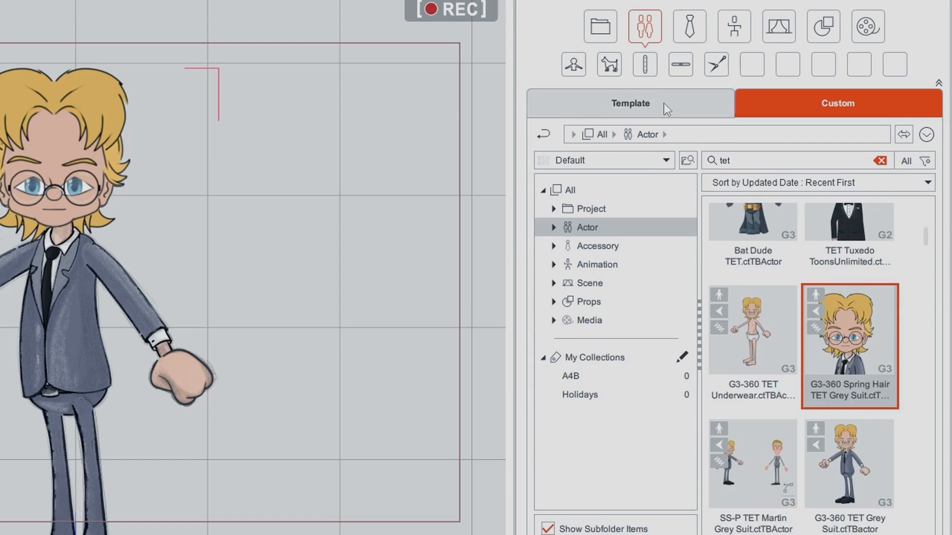
# Clear the old search, open the Animation pack in the Free Resource templates, and search it for "idle"
pyautogui.click(759, 159)
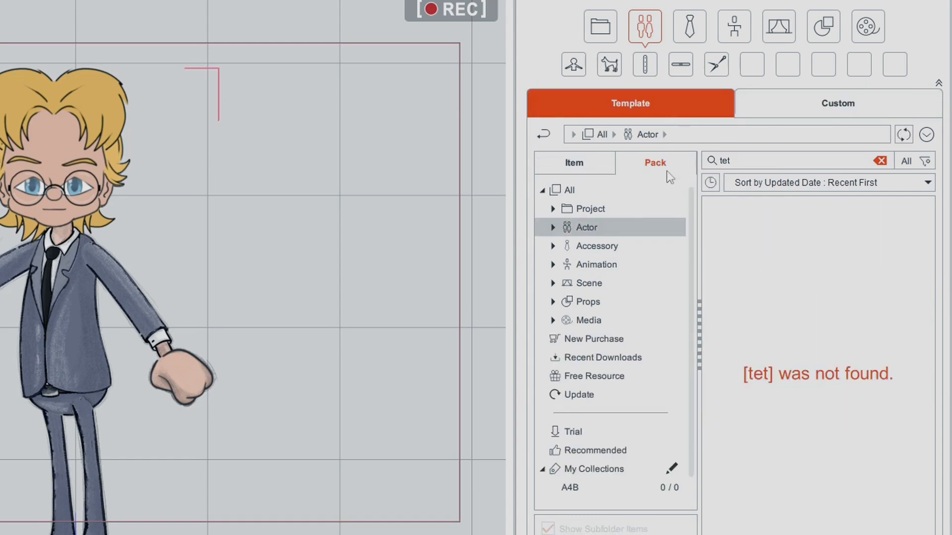
pyautogui.click(611, 383)
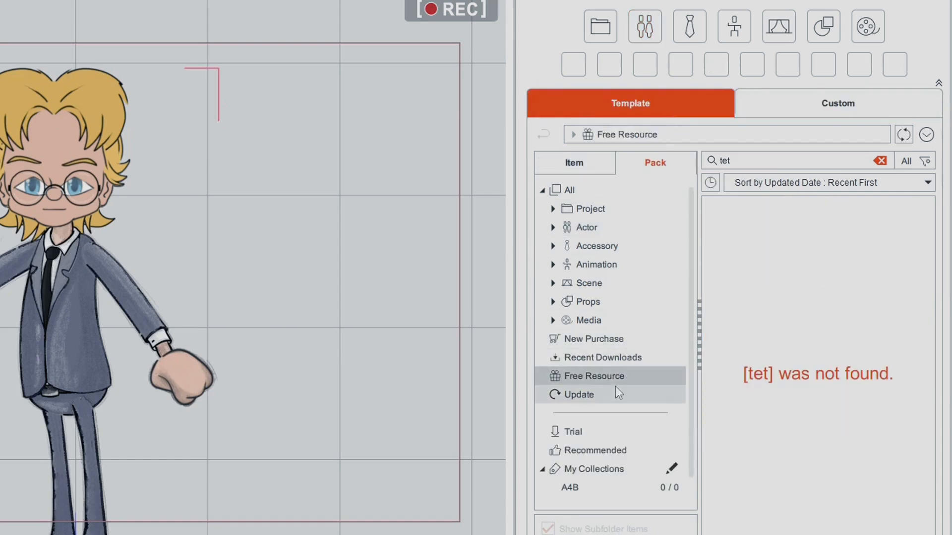
pyautogui.click(880, 161)
pyautogui.click(855, 436)
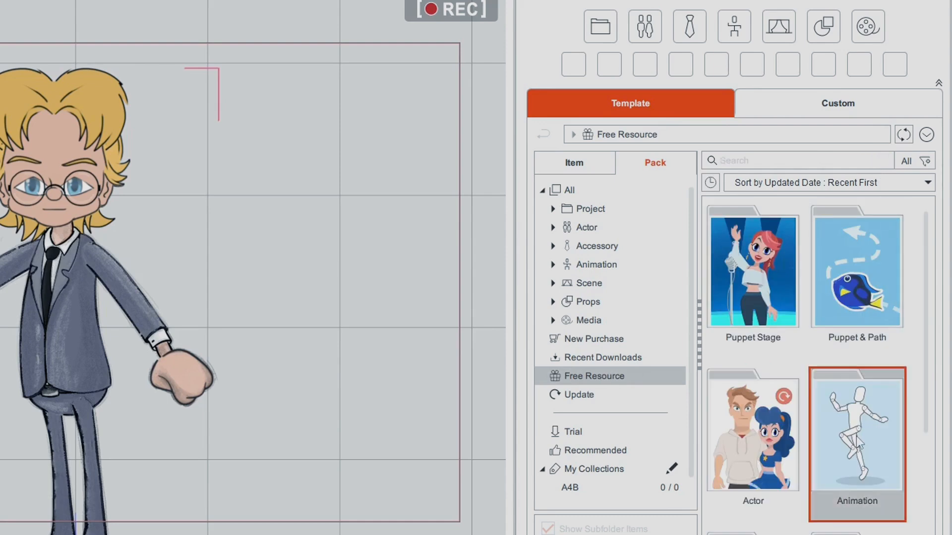
pyautogui.doubleClick(856, 436)
pyautogui.click(772, 163)
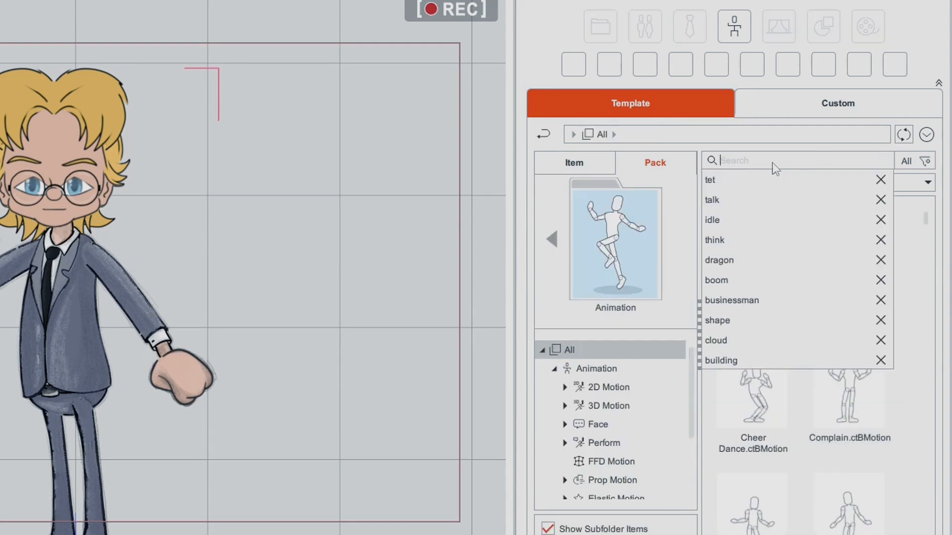
pyautogui.click(759, 224)
pyautogui.scroll(-1, 862, 412)
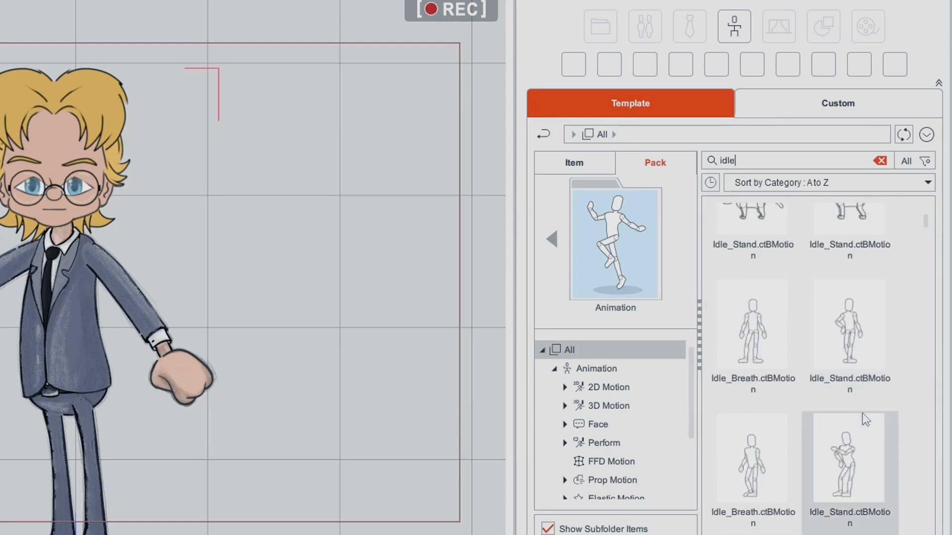
# Add the front-facing Idle_Breath motion to the Puppet Stage as the first card and pin it
pyautogui.click(753, 323)
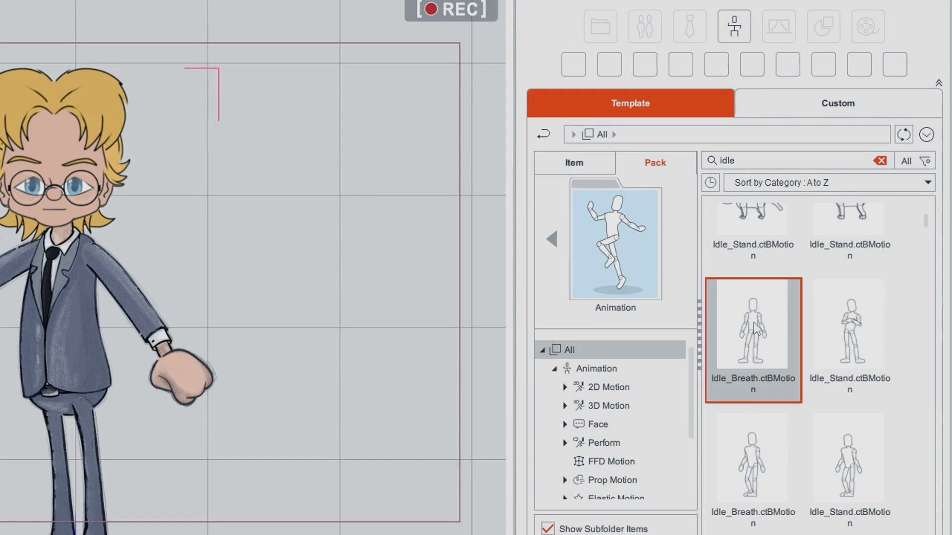
pyautogui.moveTo(753, 322); pyautogui.dragTo(0, 69)
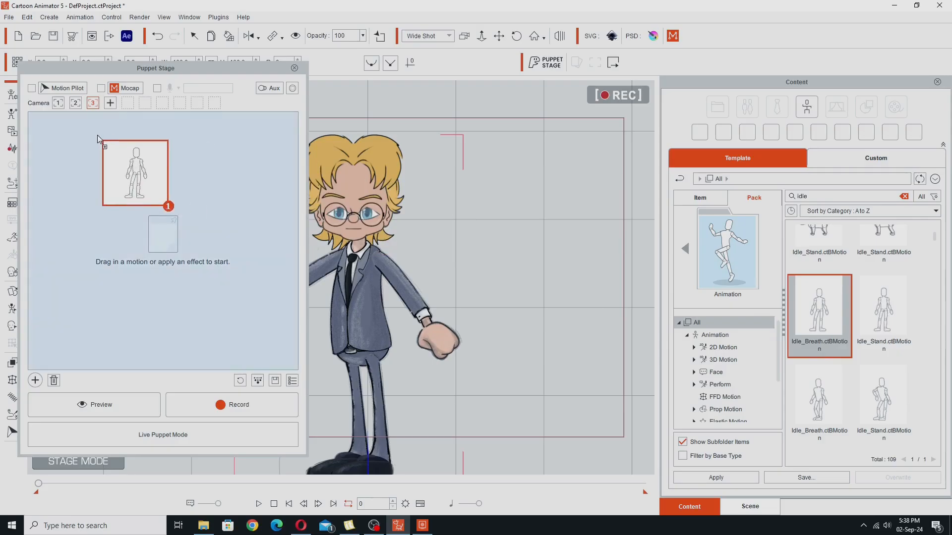
pyautogui.moveTo(98, 134); pyautogui.dragTo(97, 135)
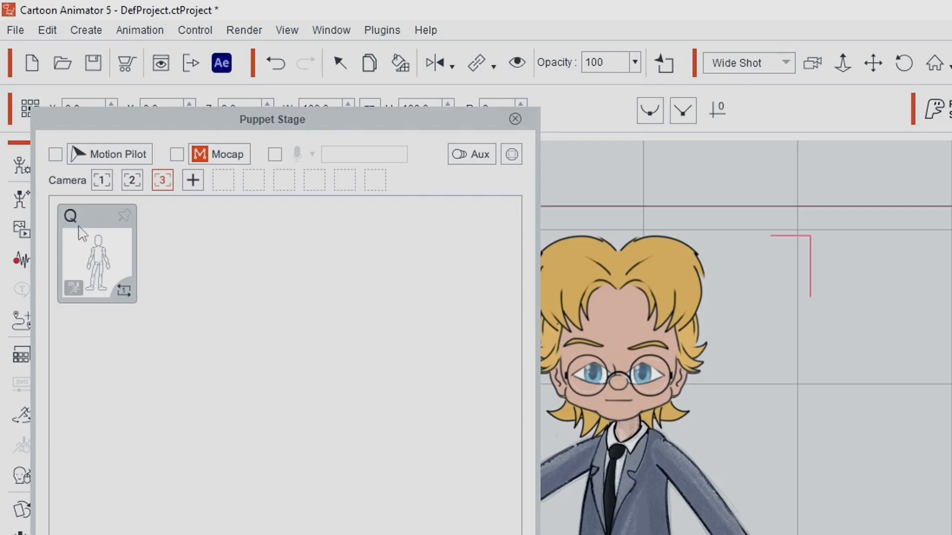
pyautogui.click(125, 216)
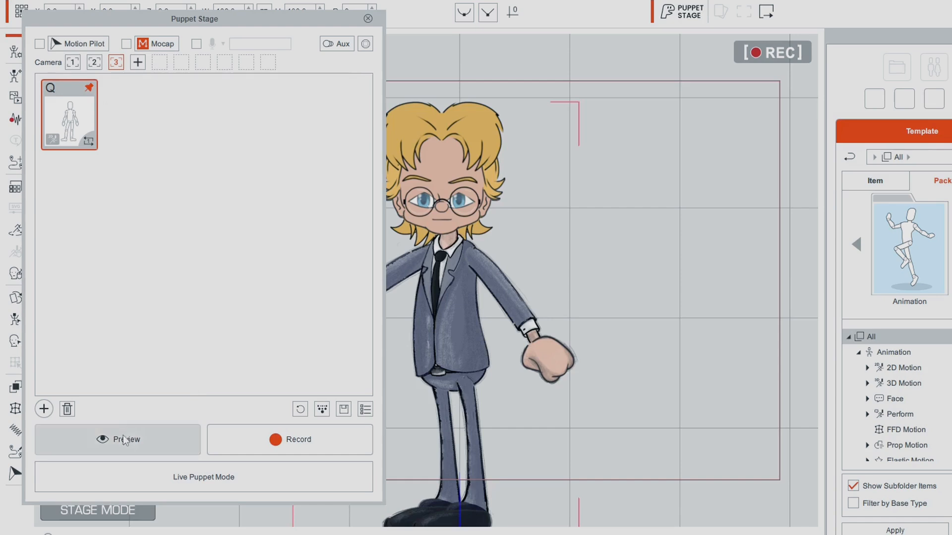
# Preview the pinned idle motion on the suited character and stop the preview
pyautogui.click(179, 534)
pyautogui.press('space')
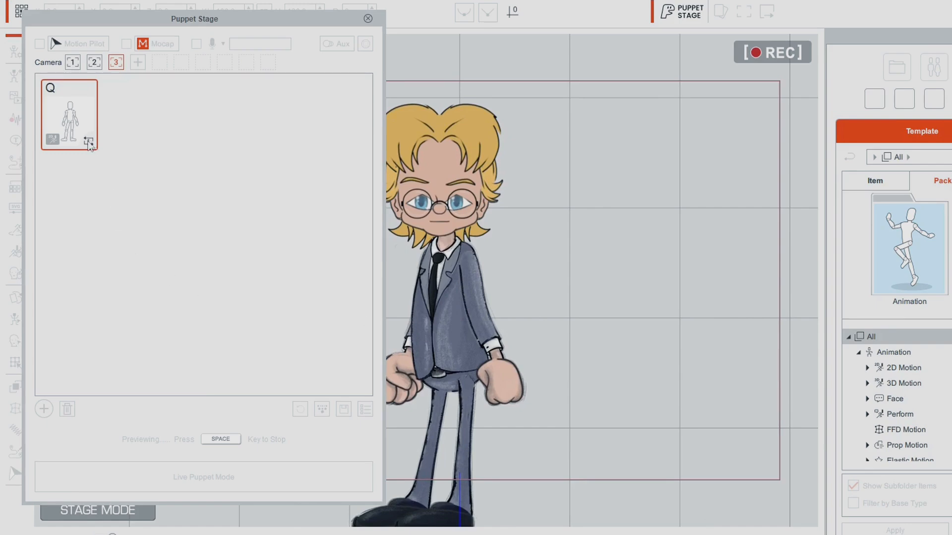
pyautogui.press('space')
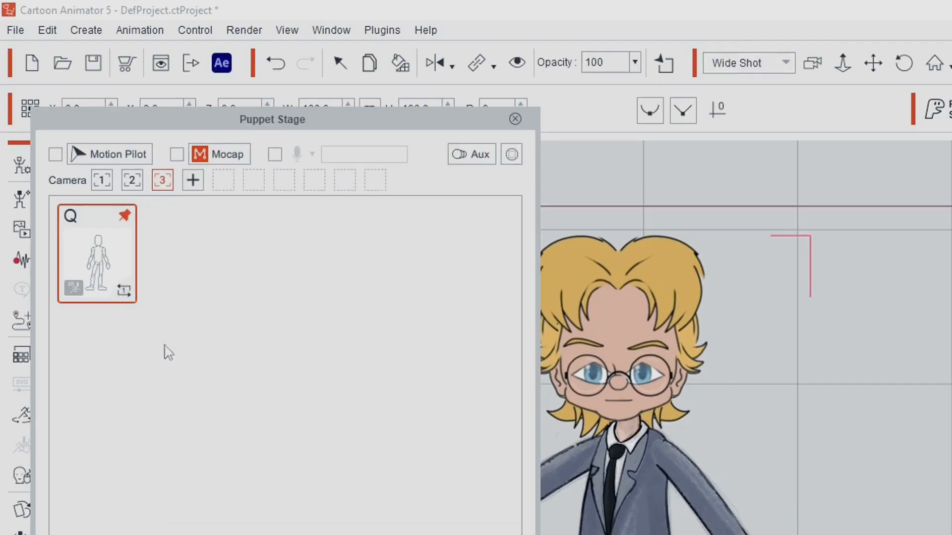
# Set the idle card's play method to continuous looping and preview it while switching between cameras 1 and 3
pyautogui.click(125, 296)
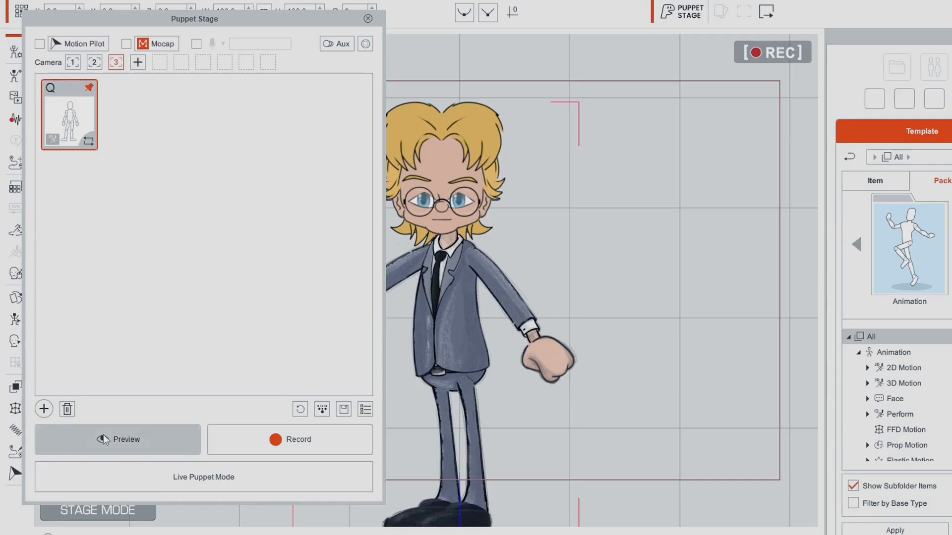
pyautogui.press('space')
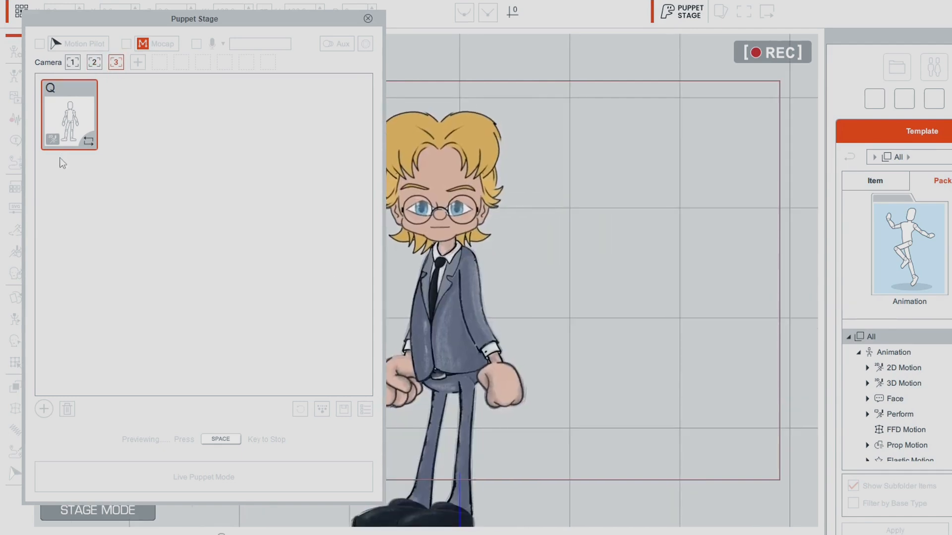
pyautogui.press('1')
pyautogui.press('3')
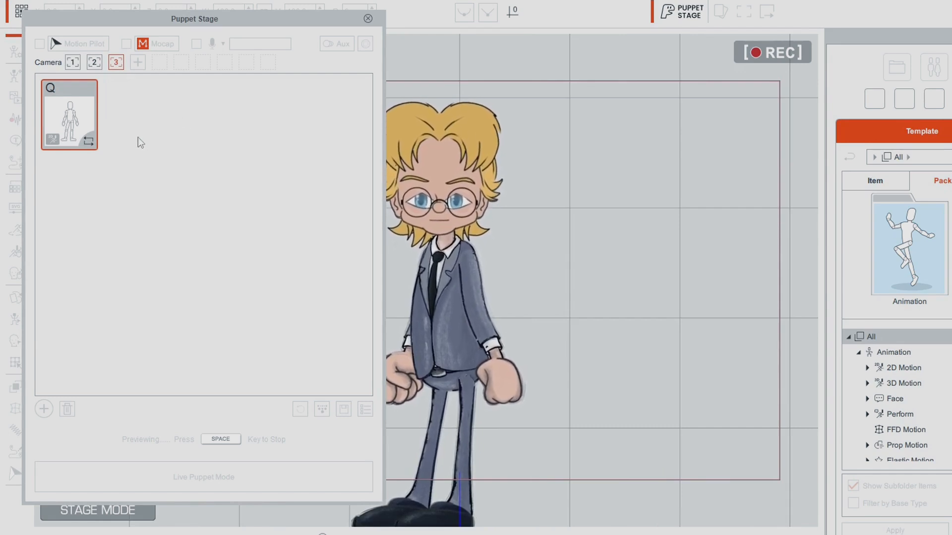
pyautogui.press('space')
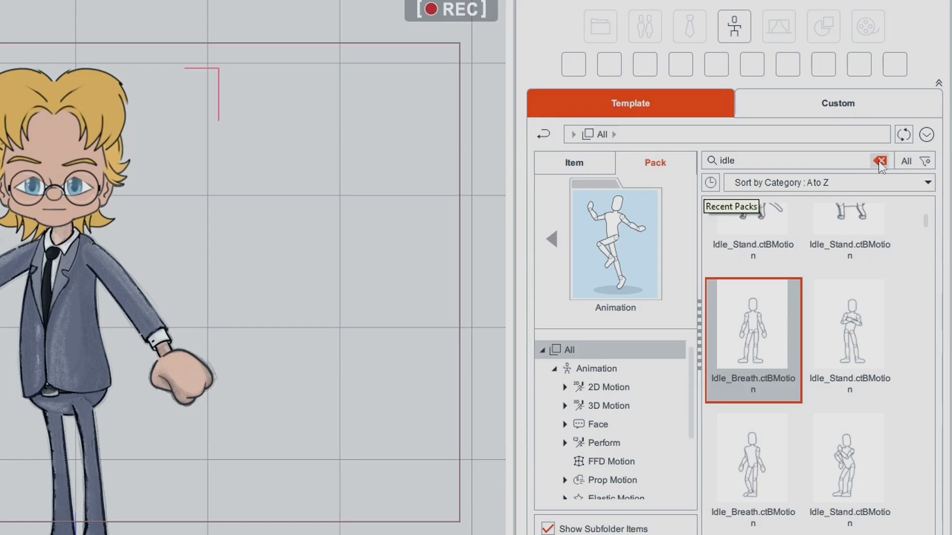
# Search the Animation pack for "talk" and go to the end of the motion list
pyautogui.click(879, 162)
pyautogui.click(777, 162)
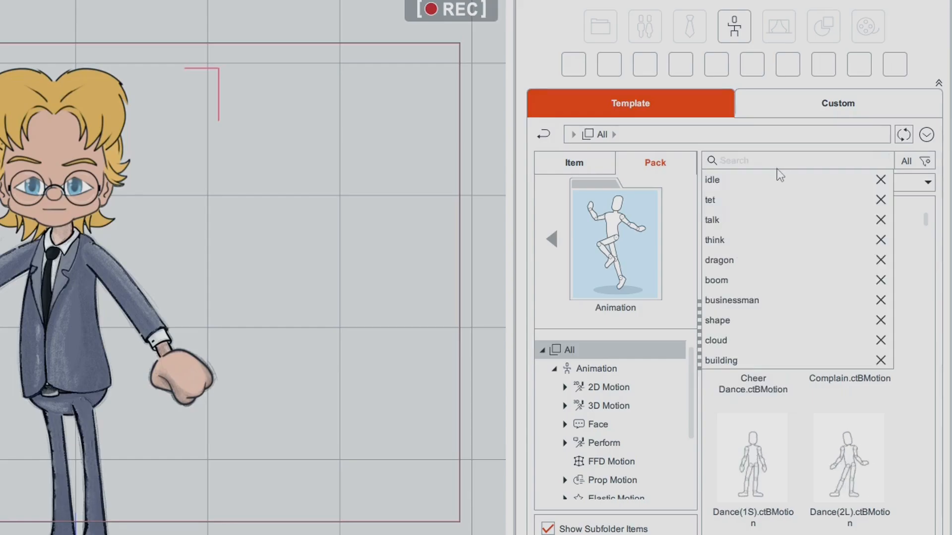
pyautogui.click(773, 222)
pyautogui.scroll(-5, 918, 269)
pyautogui.scroll(-4, 920, 275)
pyautogui.moveTo(921, 295); pyautogui.dragTo(927, 528)
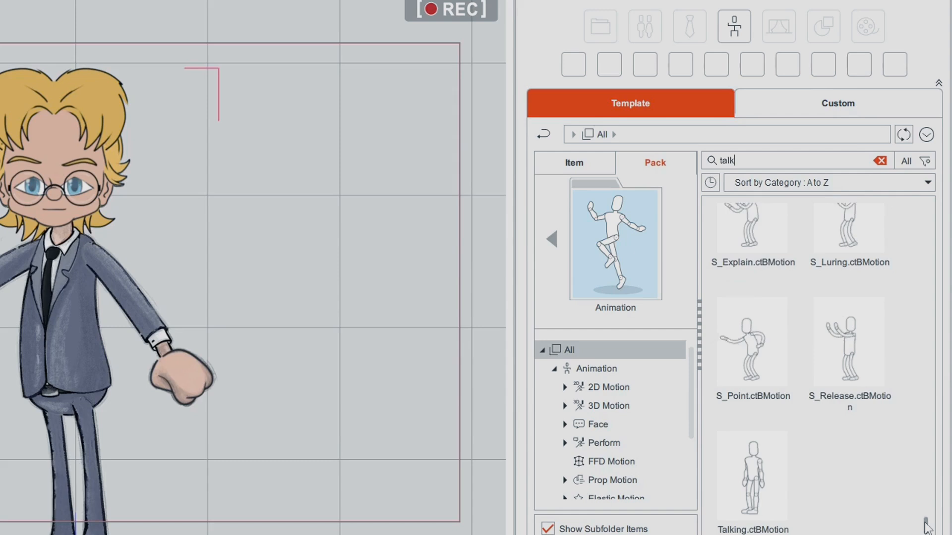
# Add the Talking motion to the Puppet Stage as a second card and preview it with its W trigger
pyautogui.moveTo(759, 470); pyautogui.dragTo(0, 97)
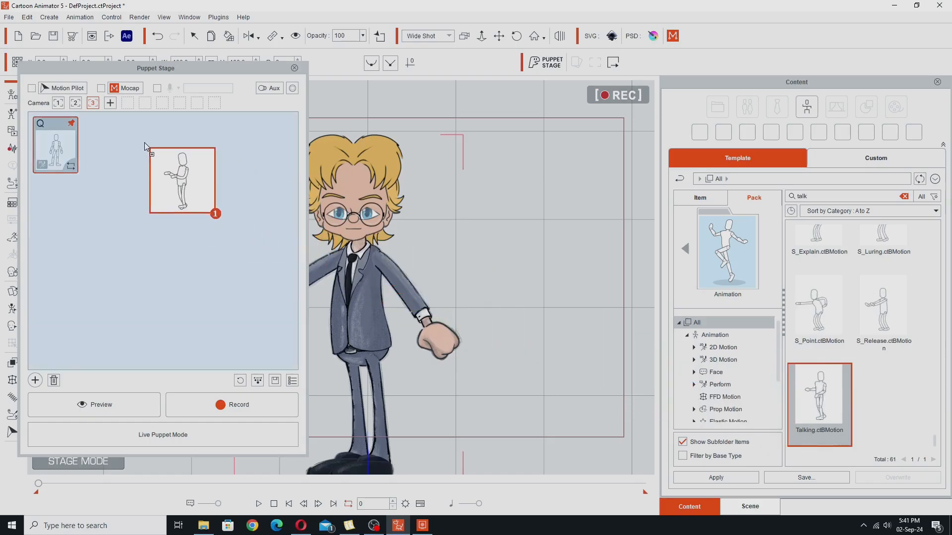
pyautogui.moveTo(144, 142); pyautogui.dragTo(144, 142)
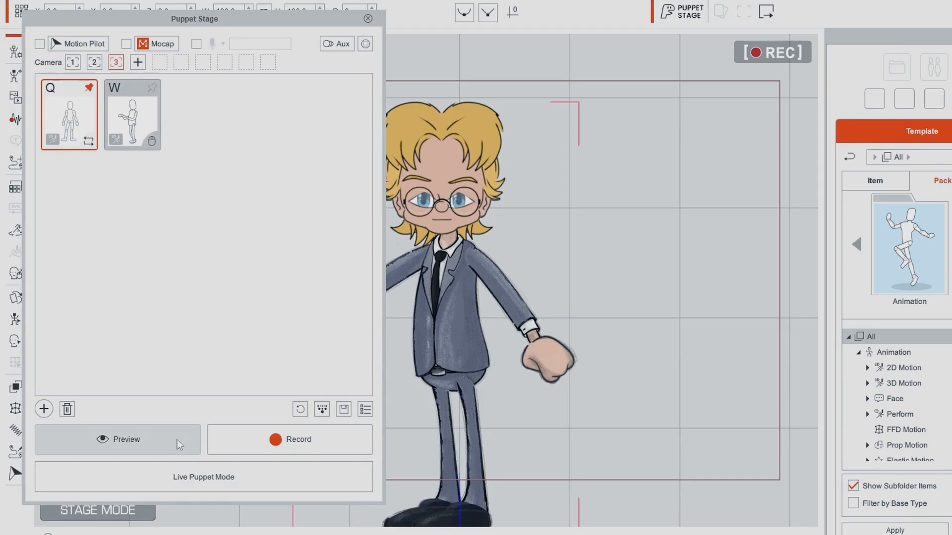
pyautogui.click(137, 445)
pyautogui.press('space')
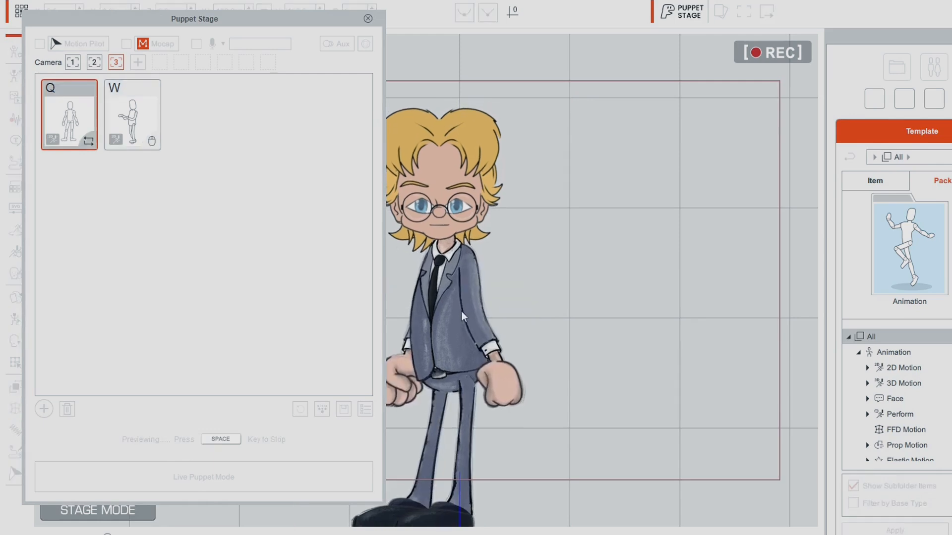
pyautogui.press('w')
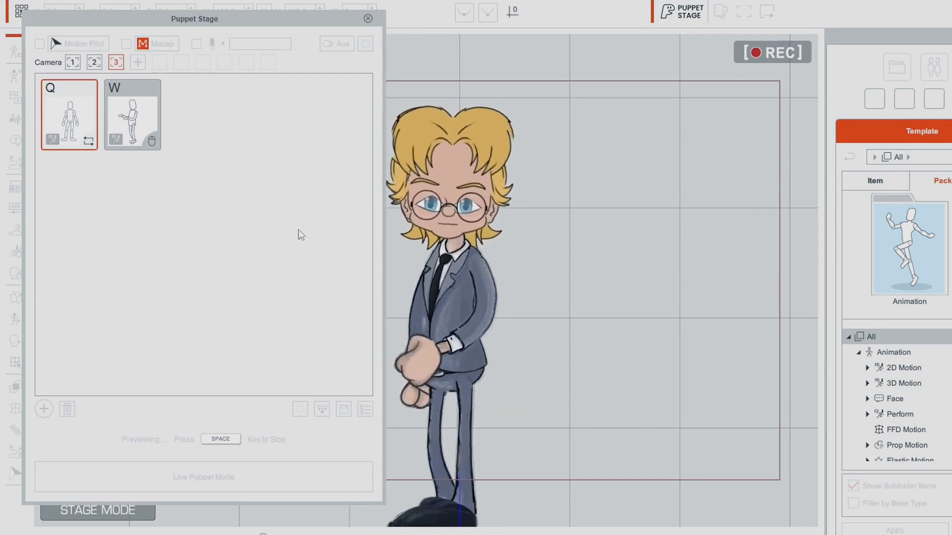
pyautogui.press('space')
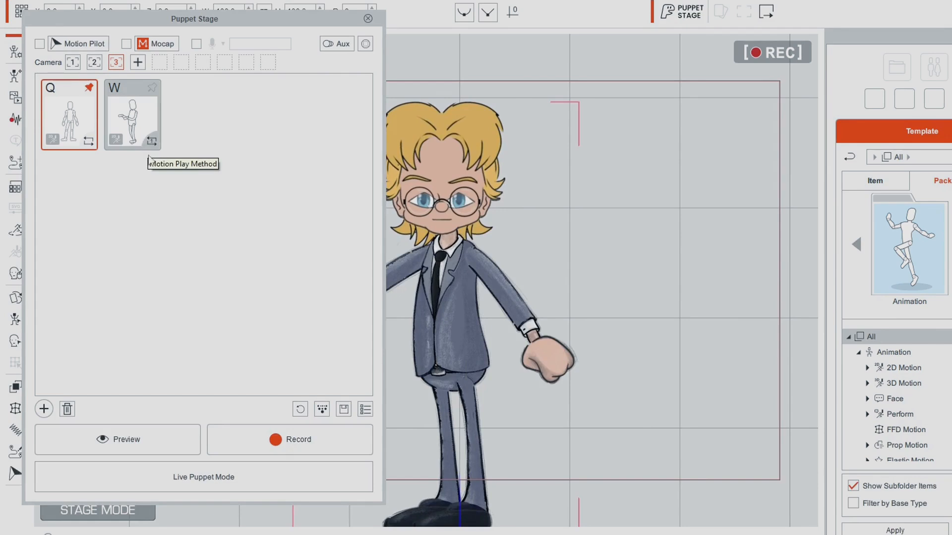
# Preview the stage with a different play method on the Talking card, and remove that card
pyautogui.press('space')
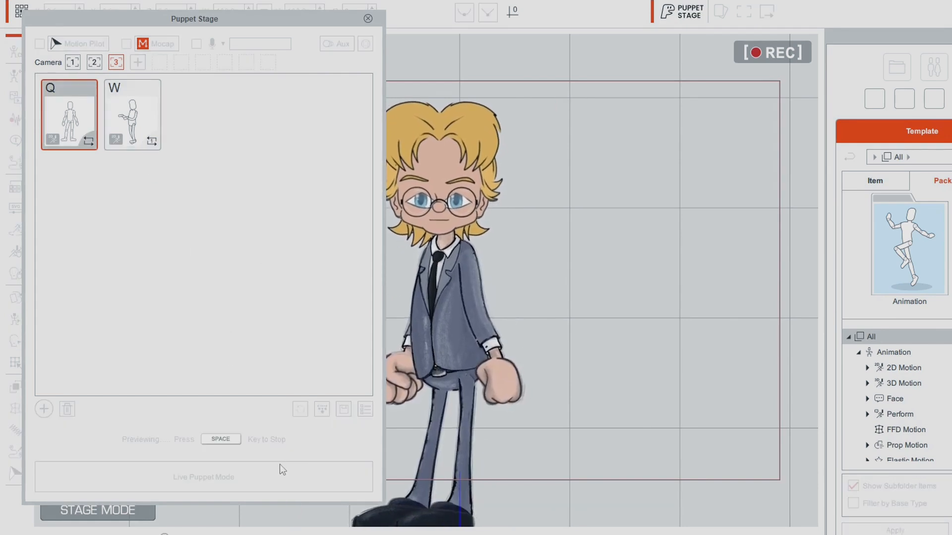
pyautogui.press('space')
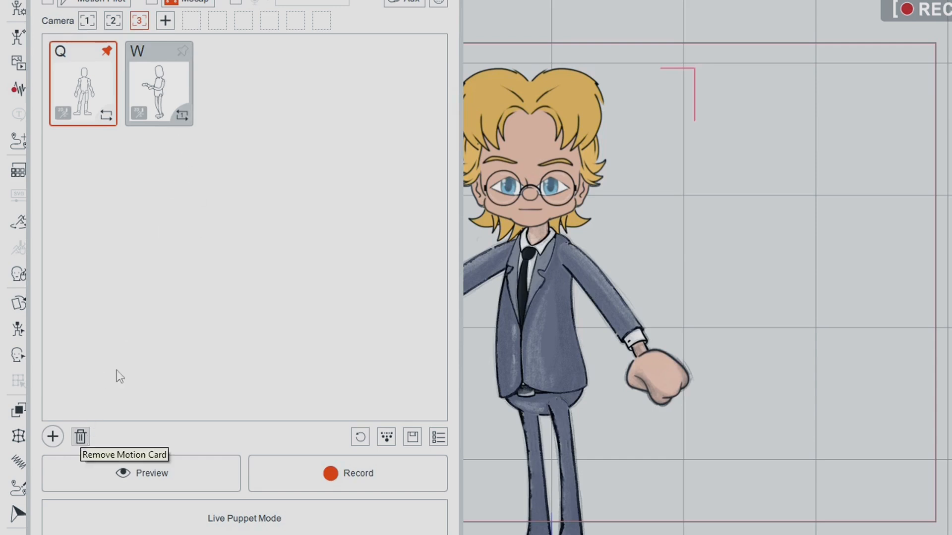
pyautogui.click(81, 437)
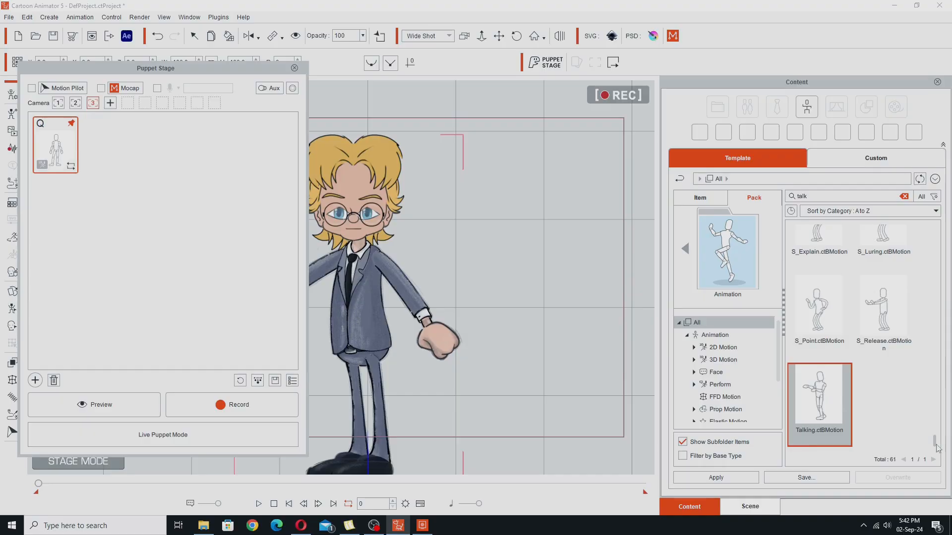
# Add the Talk motion from the pack's talk results as the second card and set it to loop continuously
pyautogui.moveTo(934, 444); pyautogui.dragTo(933, 237)
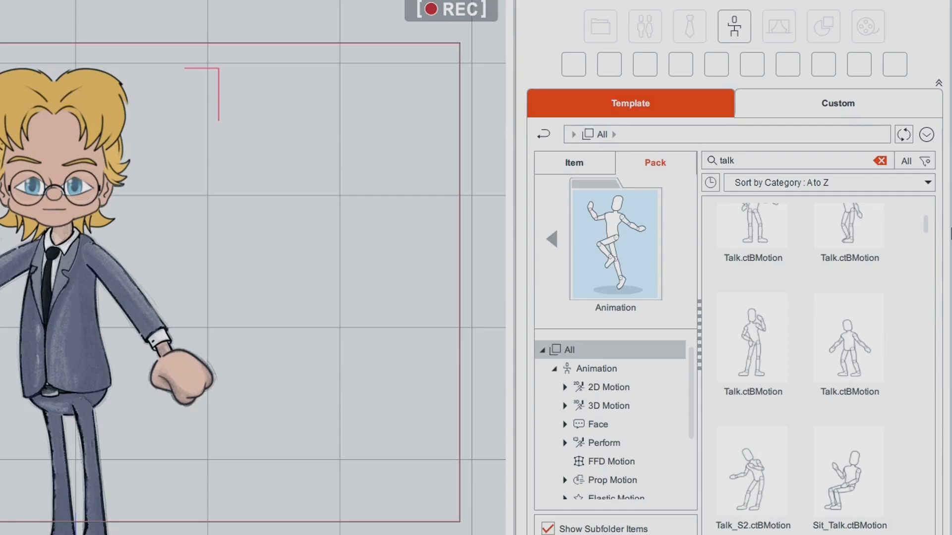
pyautogui.moveTo(761, 337); pyautogui.dragTo(0, 61)
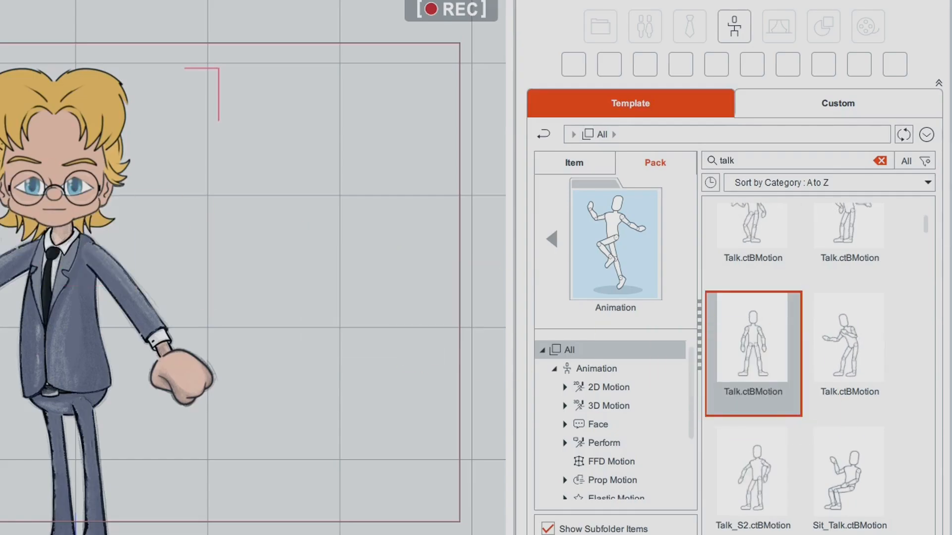
pyautogui.moveTo(125, 129); pyautogui.dragTo(127, 132)
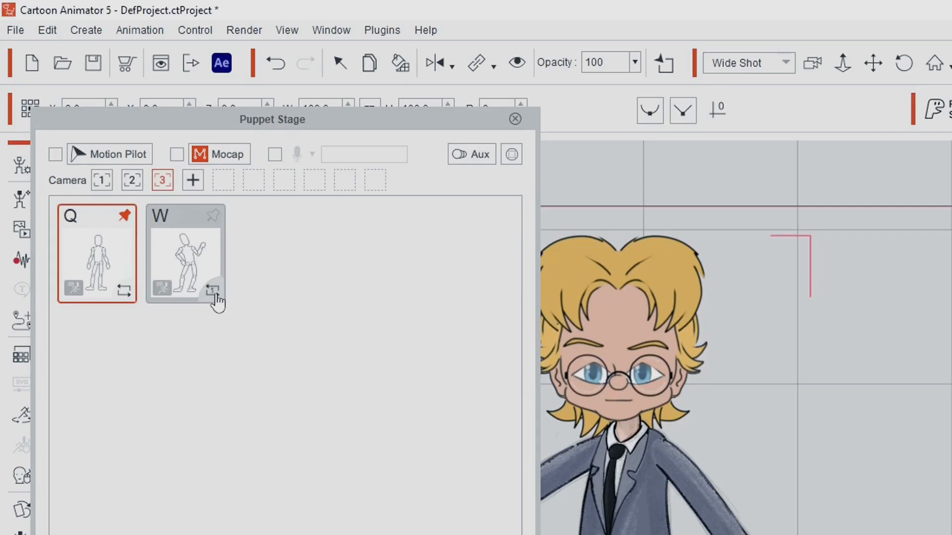
pyautogui.click(216, 297)
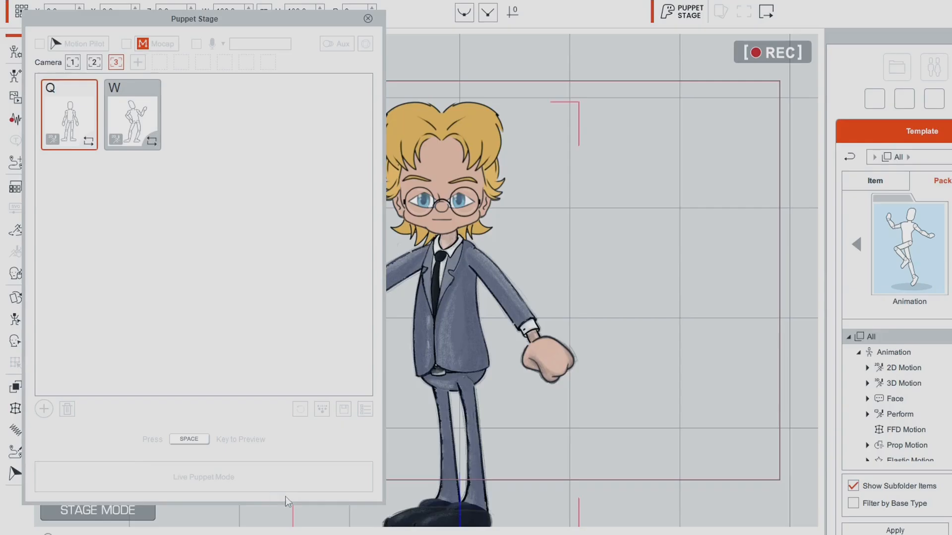
# Preview the stage, triggering the Talk motion with W over the pinned idle, and stop the preview
pyautogui.press('space')
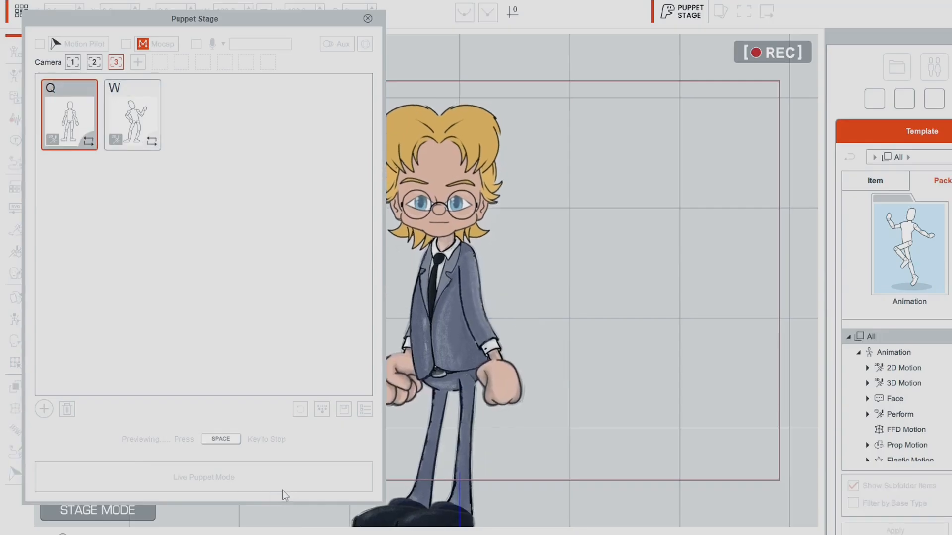
pyautogui.press('w')
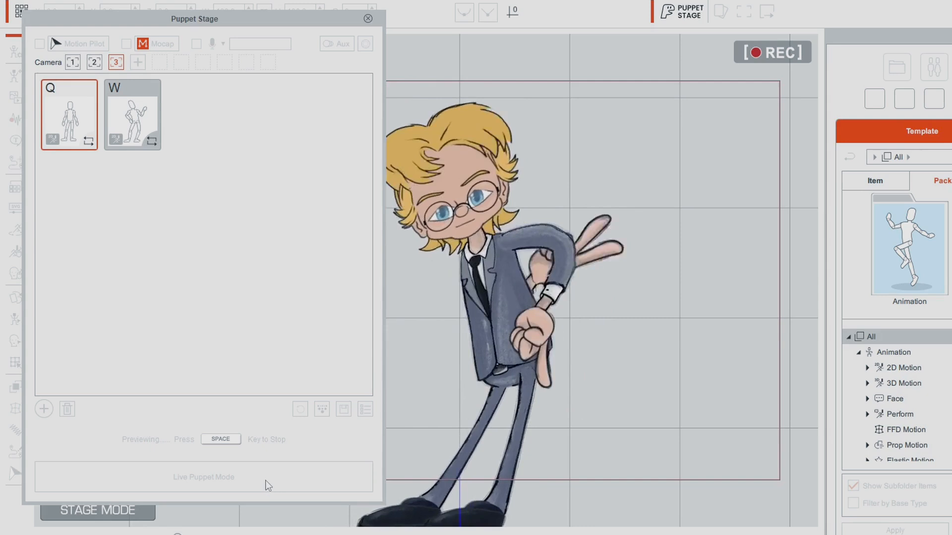
pyautogui.press('space')
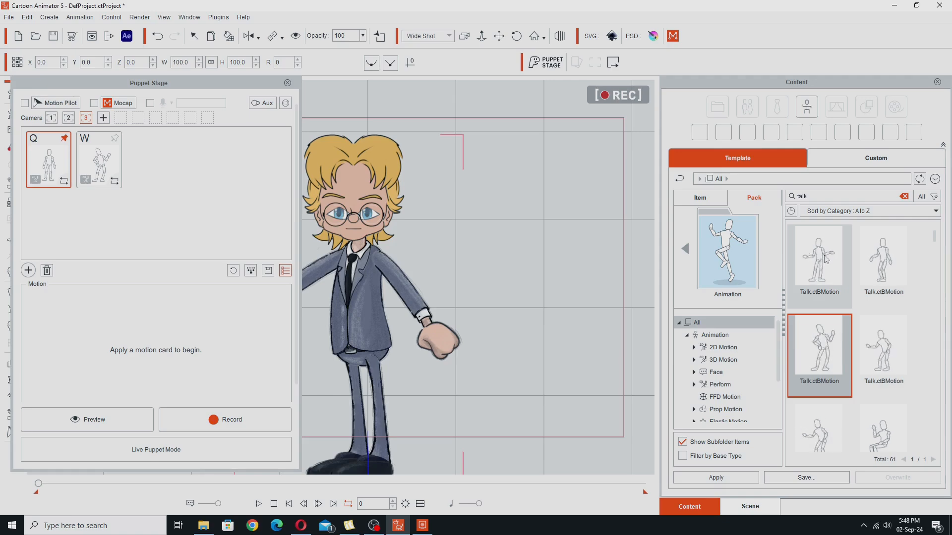
# Add the Talk motion with both arms spread from the talk results to the Puppet Stage as the third card
pyautogui.click(819, 260)
pyautogui.moveTo(820, 260); pyautogui.dragTo(361, 256)
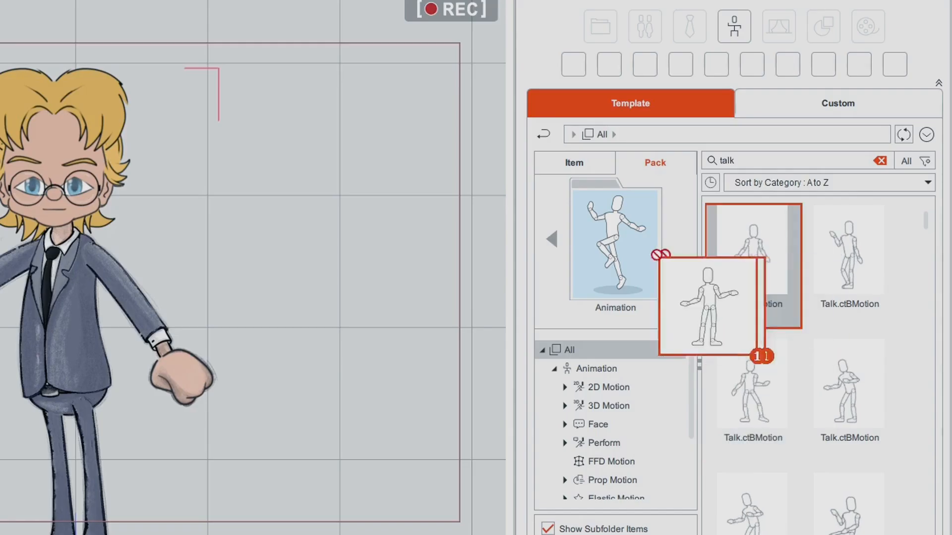
pyautogui.moveTo(288, 191); pyautogui.dragTo(151, 150)
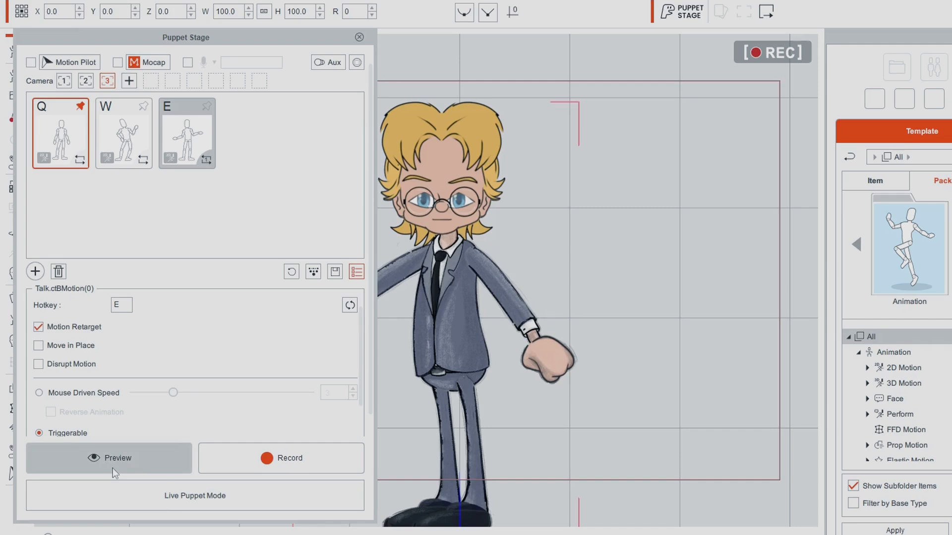
# Preview the stage, triggering the new Talk motion with E and returning to the idle with Q
pyautogui.click(112, 467)
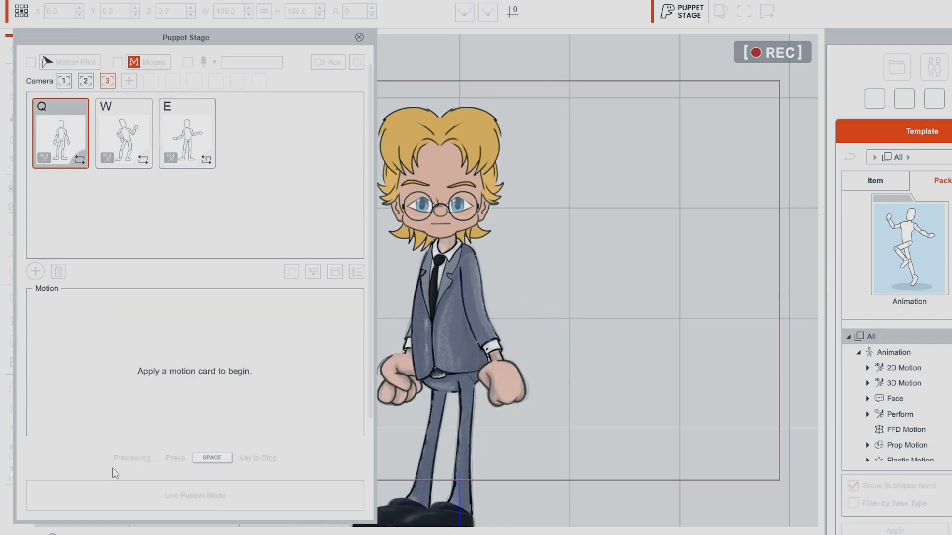
pyautogui.press('e')
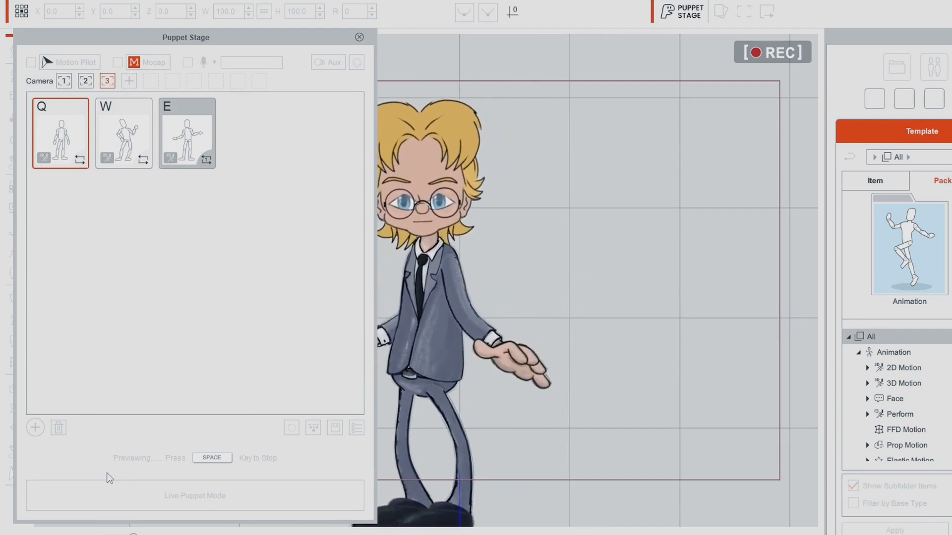
pyautogui.press('q')
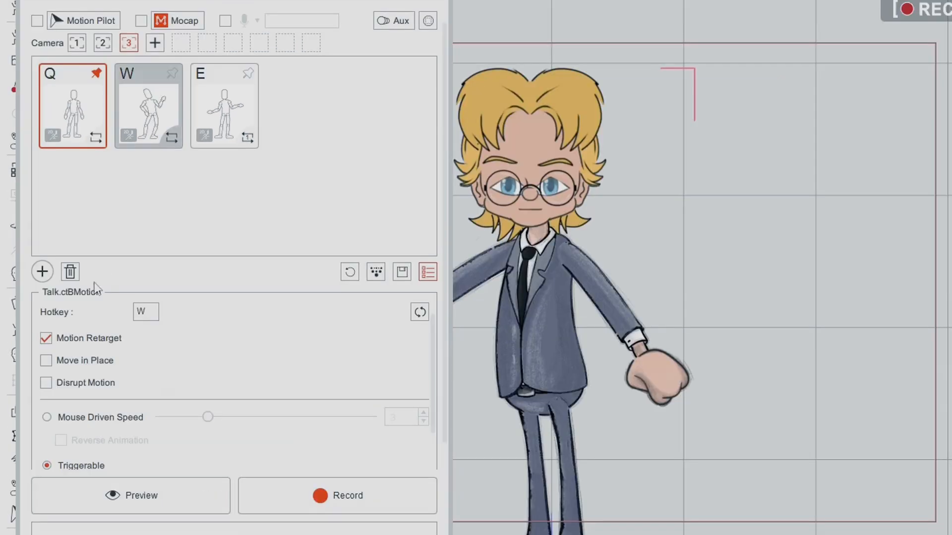
# Remove the W Talk card and set the E card to loop continuously, closing the gap beside the idle card
pyautogui.click(70, 272)
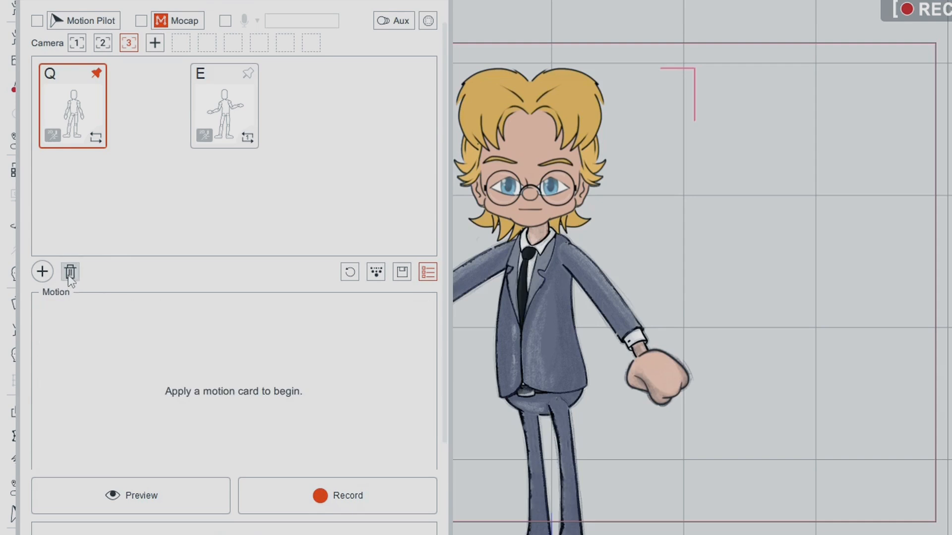
pyautogui.click(247, 144)
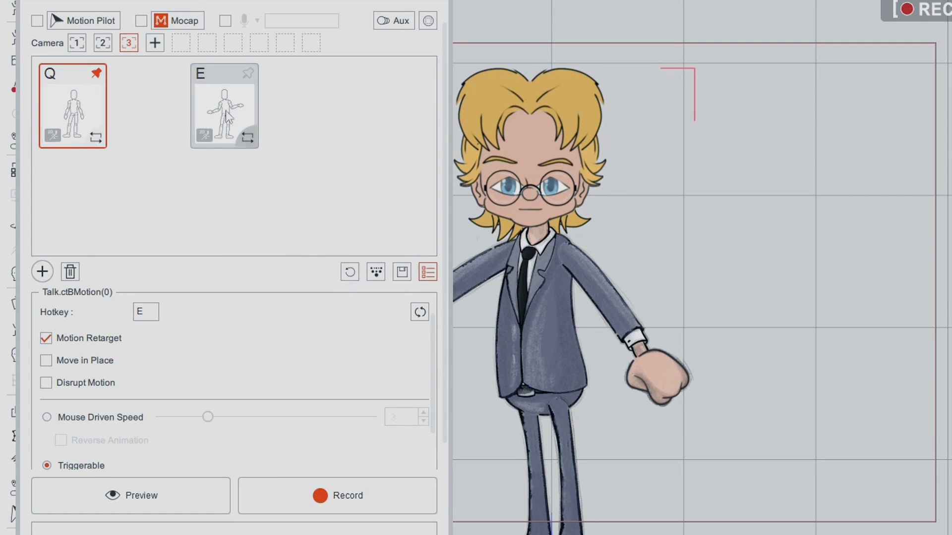
pyautogui.click(349, 274)
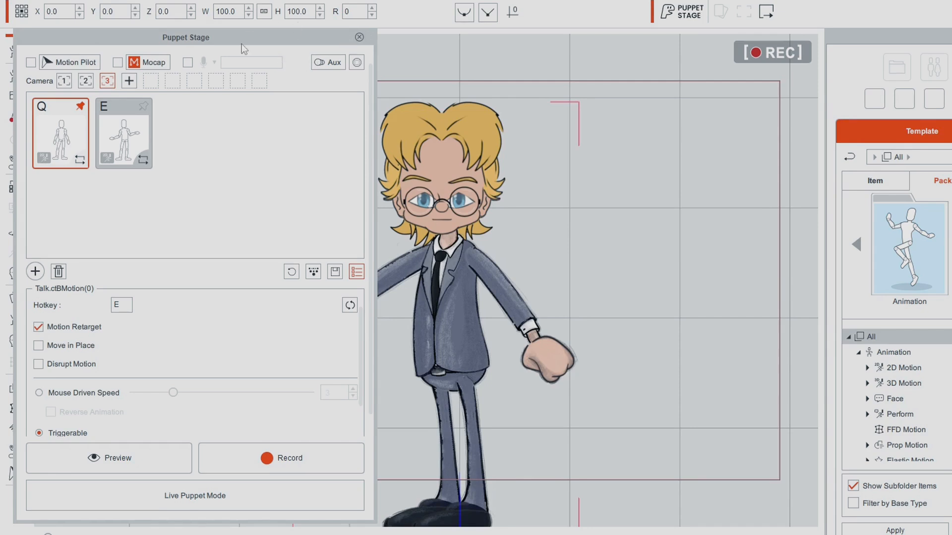
# Set the project's background color to bright green (#00ff00) in the project settings
pyautogui.moveTo(332, 102); pyautogui.dragTo(693, 66)
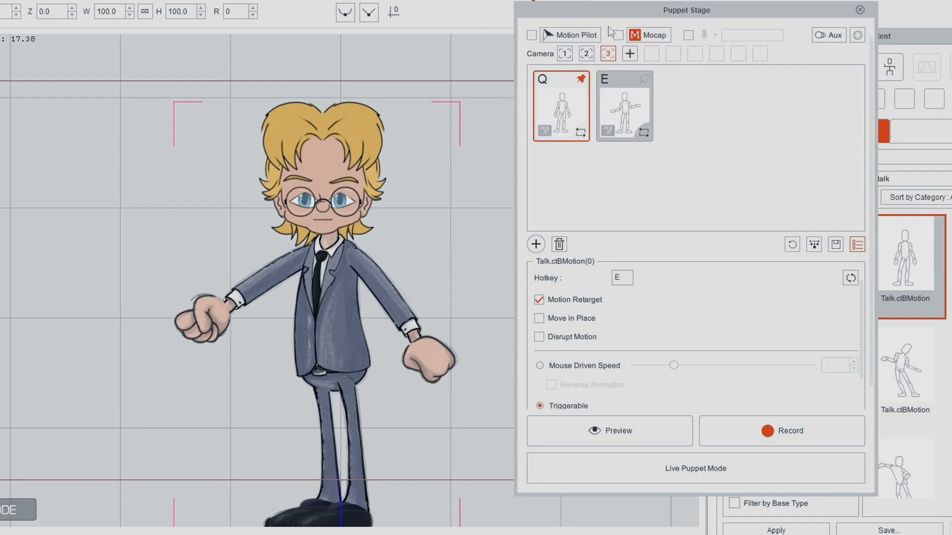
pyautogui.moveTo(614, 14); pyautogui.dragTo(502, 26)
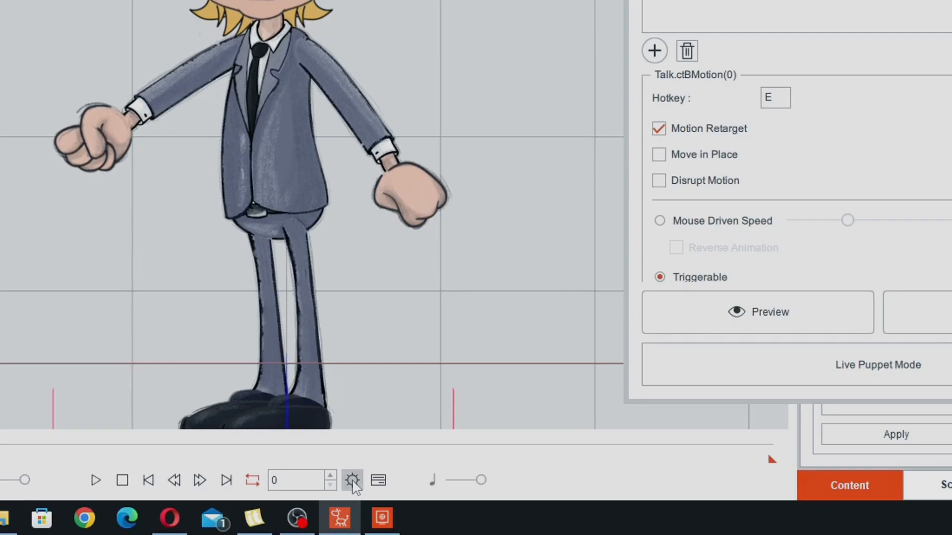
pyautogui.click(405, 503)
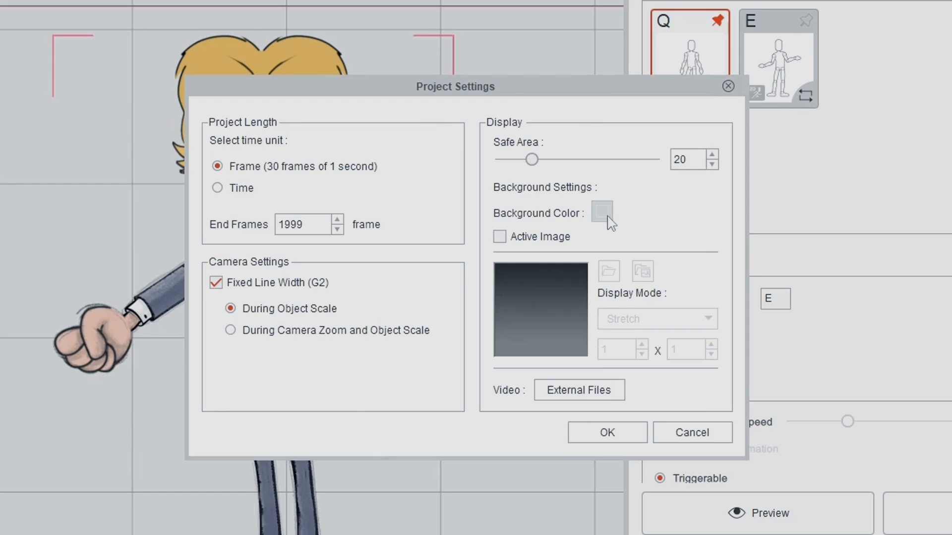
pyautogui.click(602, 212)
pyautogui.click(390, 135)
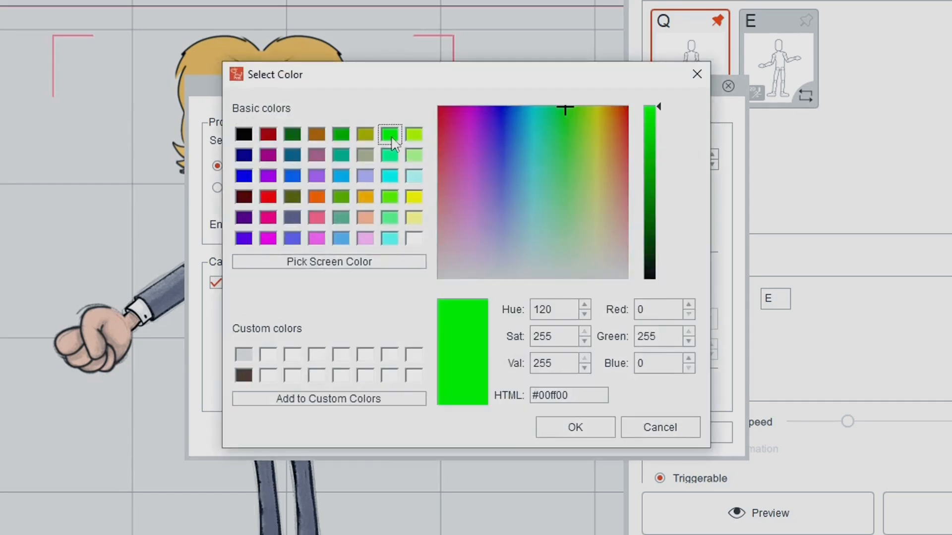
pyautogui.click(575, 427)
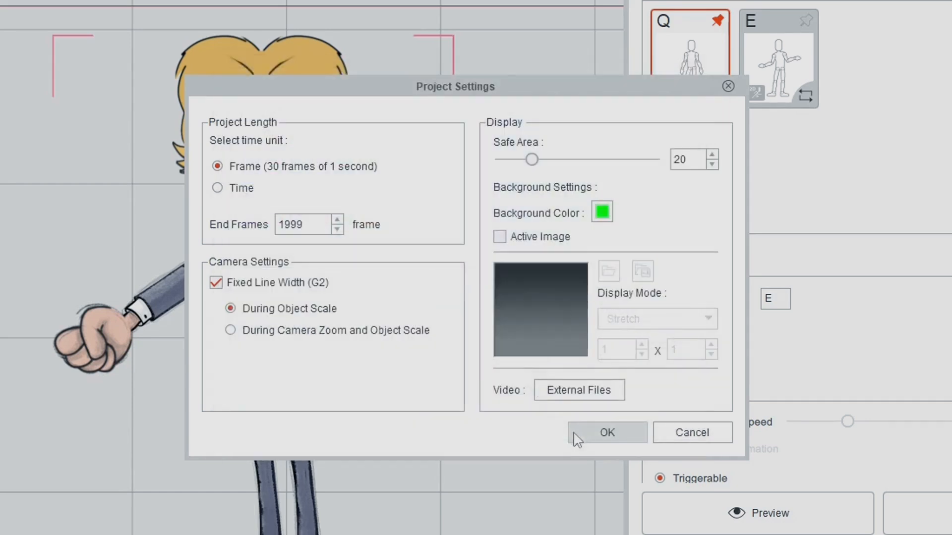
pyautogui.click(621, 439)
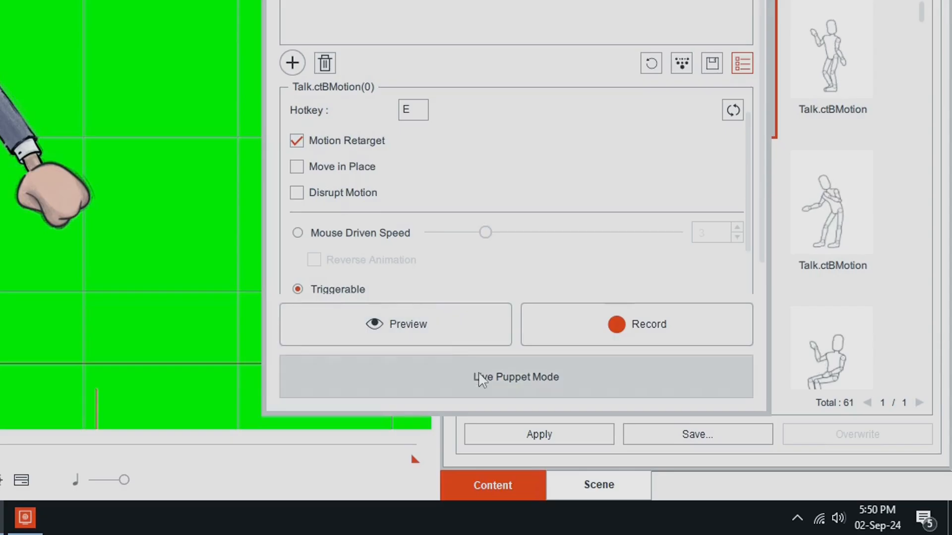
# Enter Live Puppet Mode and place the Puppet Stage panel clear of the character's body
pyautogui.click(480, 379)
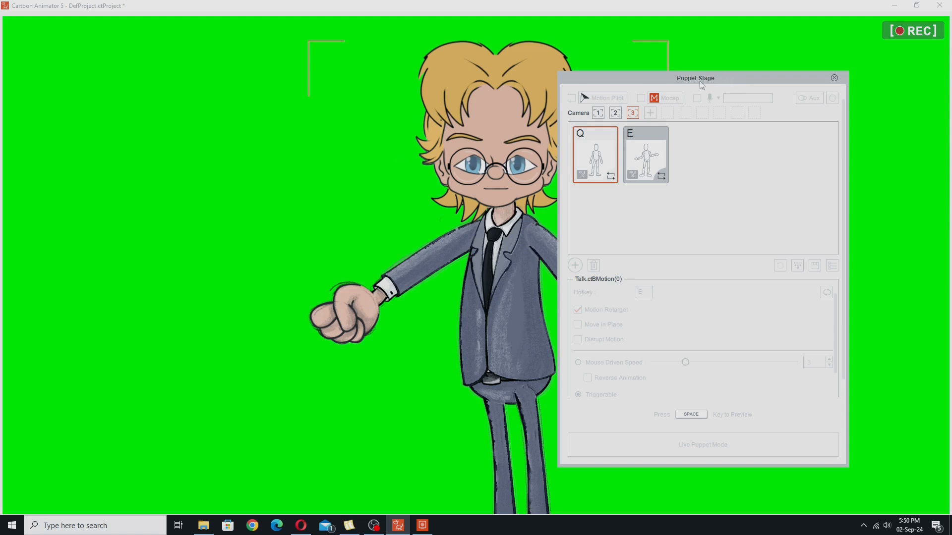
pyautogui.moveTo(714, 72); pyautogui.dragTo(753, 84)
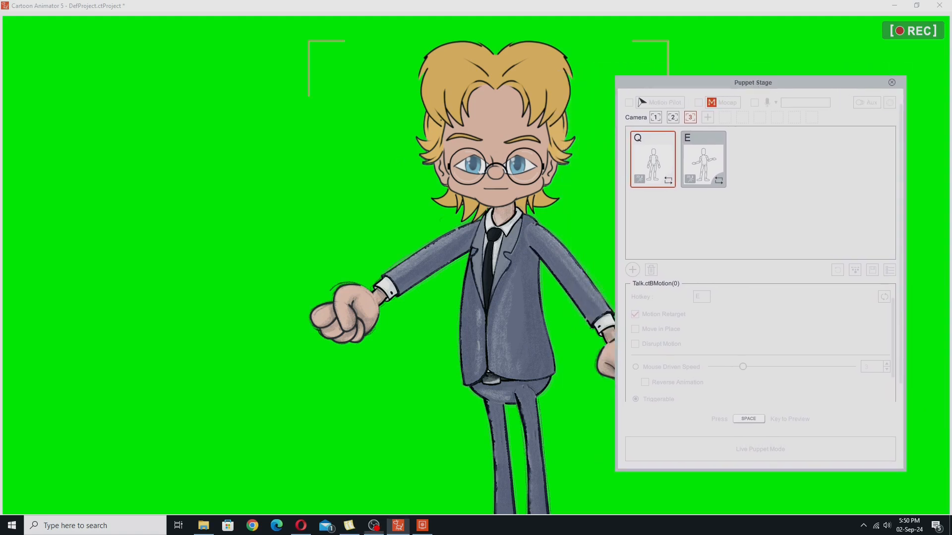
# Switch to OBS and add the existing Cartoon Animator window capture as a visible source in the TopL Cam Dell scene
pyautogui.click(374, 524)
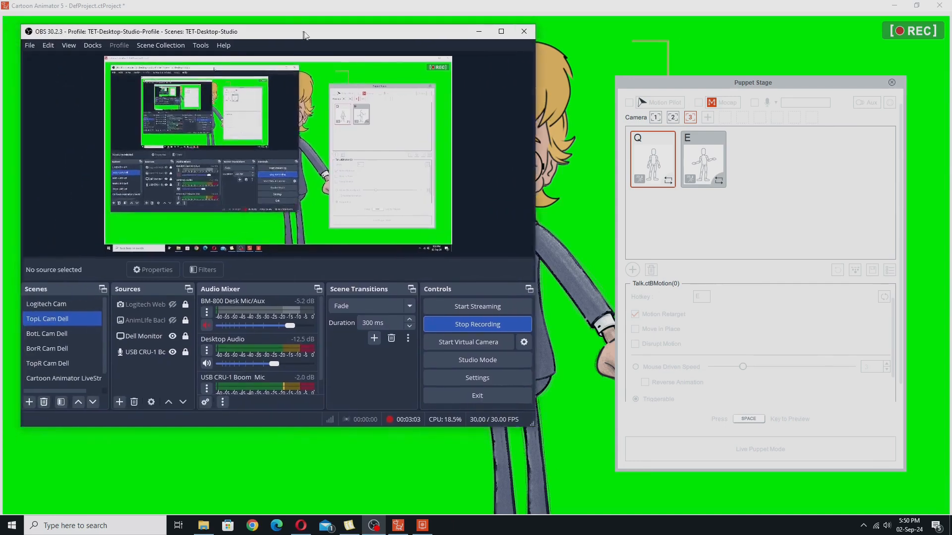
pyautogui.moveTo(304, 35); pyautogui.dragTo(290, 15)
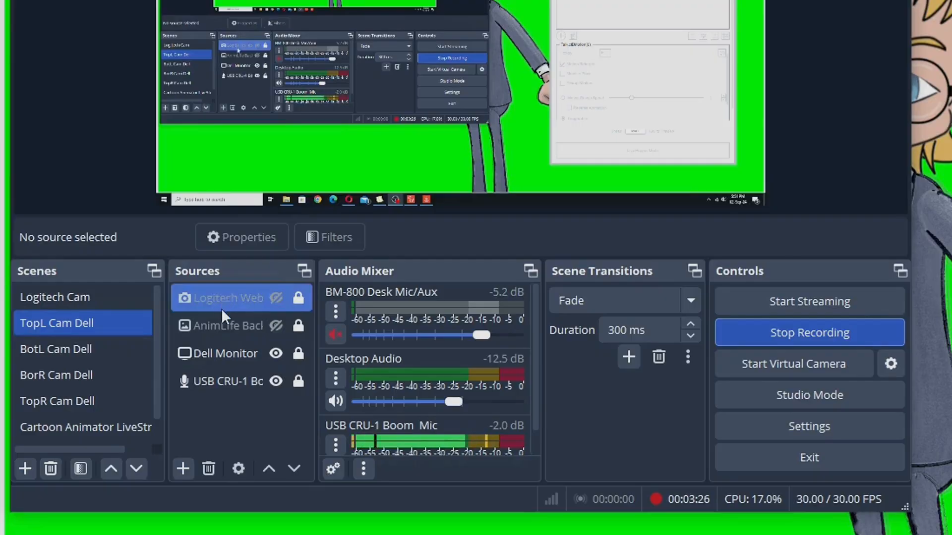
pyautogui.click(185, 466)
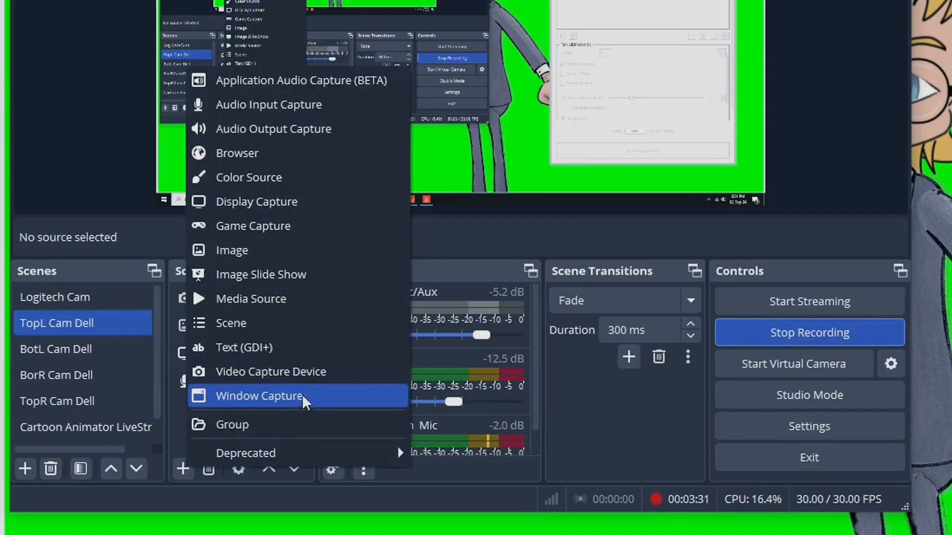
pyautogui.click(271, 395)
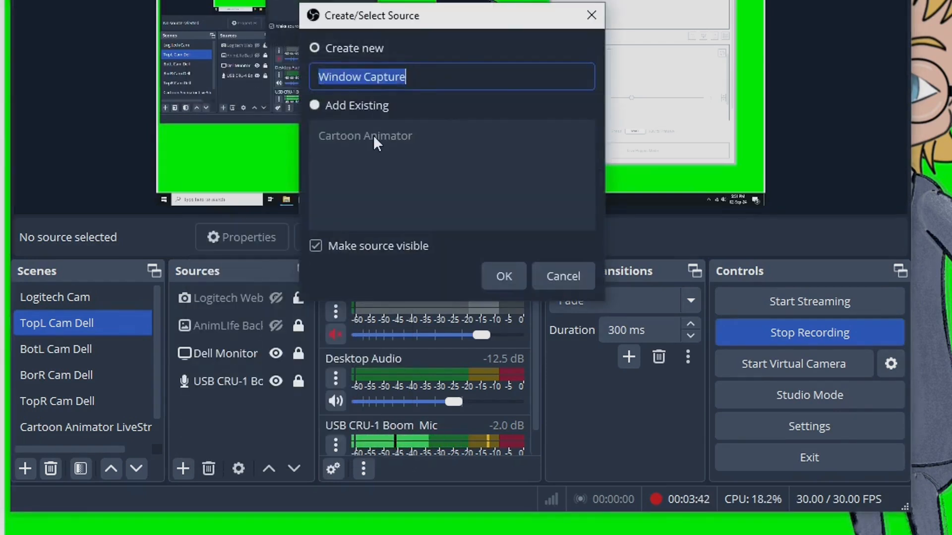
pyautogui.click(327, 110)
pyautogui.click(359, 138)
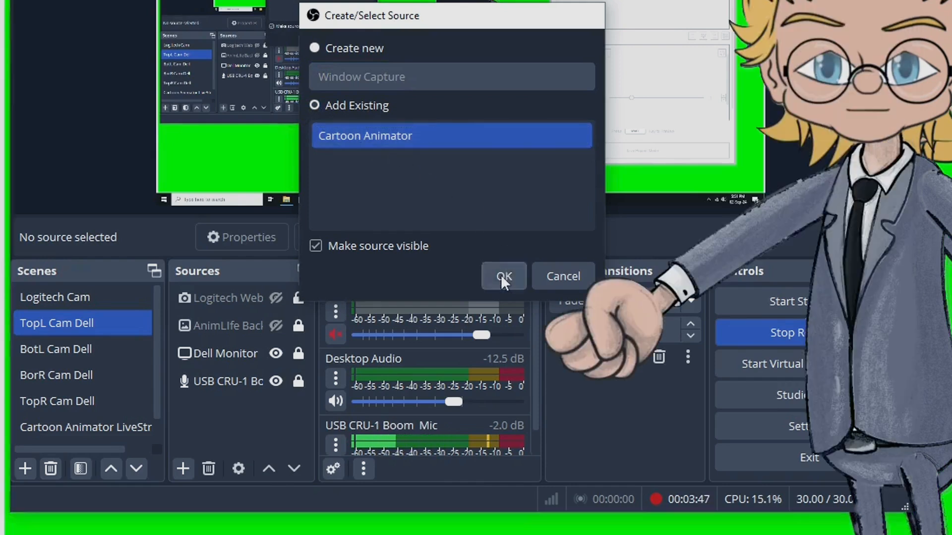
pyautogui.click(502, 276)
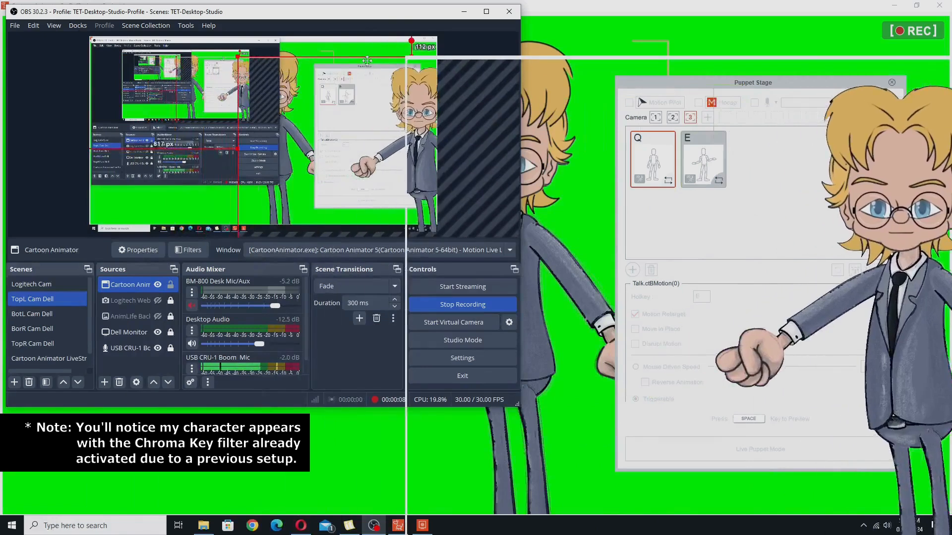
# Position and enlarge the Cartoon Animator source in the preview, cropping its edges to the canvas
pyautogui.moveTo(274, 51); pyautogui.dragTo(212, 40)
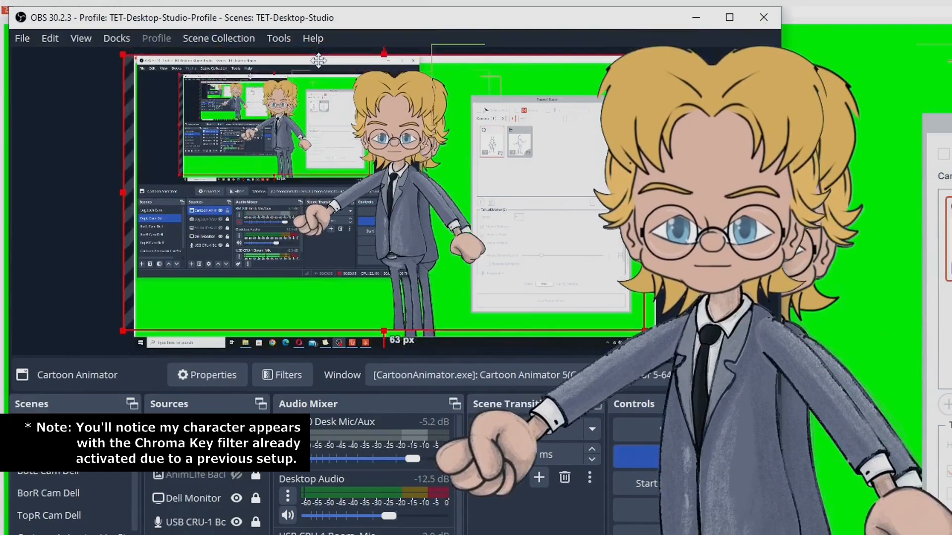
pyautogui.moveTo(318, 60); pyautogui.dragTo(324, 60)
pyautogui.moveTo(656, 330); pyautogui.dragTo(682, 352)
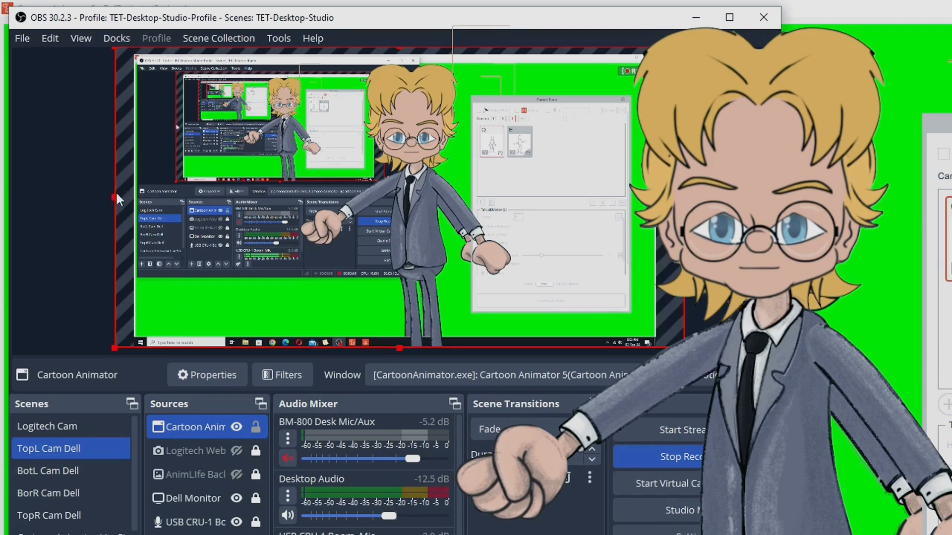
pyautogui.moveTo(114, 198); pyautogui.dragTo(134, 198)
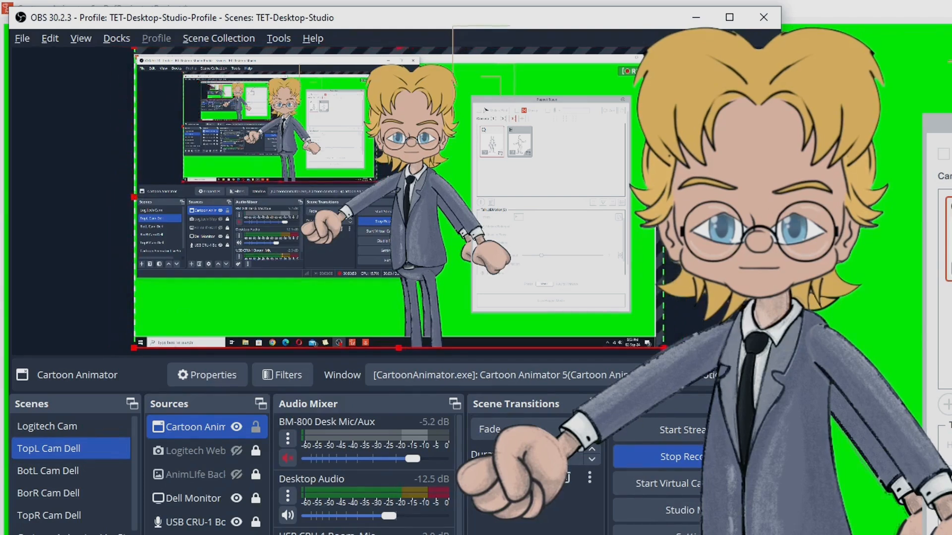
pyautogui.moveTo(523, 228); pyautogui.dragTo(492, 79)
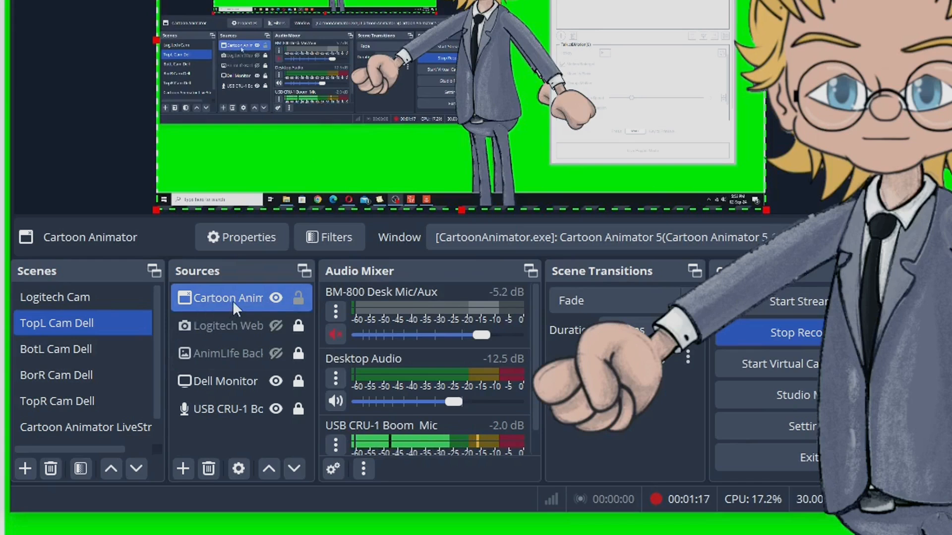
# Review the Chroma Key filter on the Cartoon Animator source, including its key color type, and close the filters
pyautogui.rightClick(233, 295)
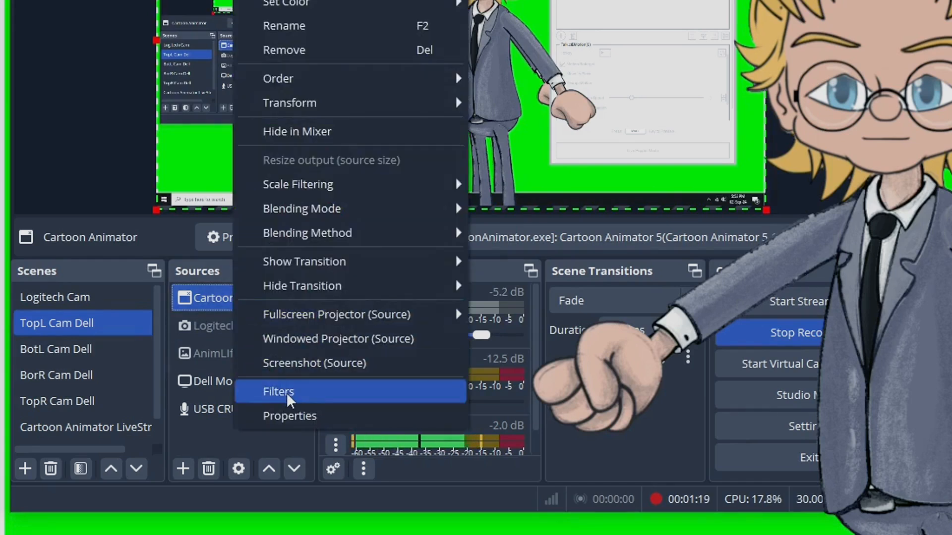
pyautogui.click(286, 392)
pyautogui.click(133, 204)
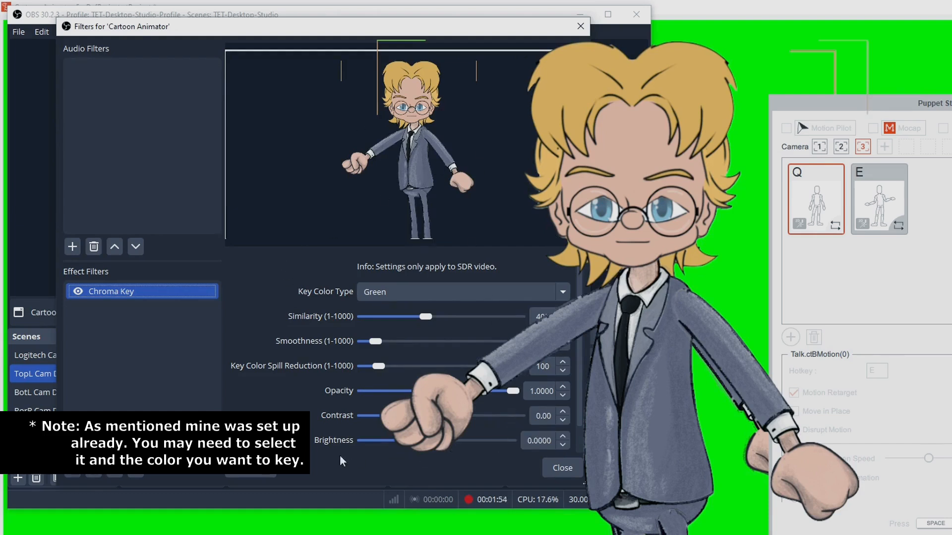
pyautogui.click(563, 469)
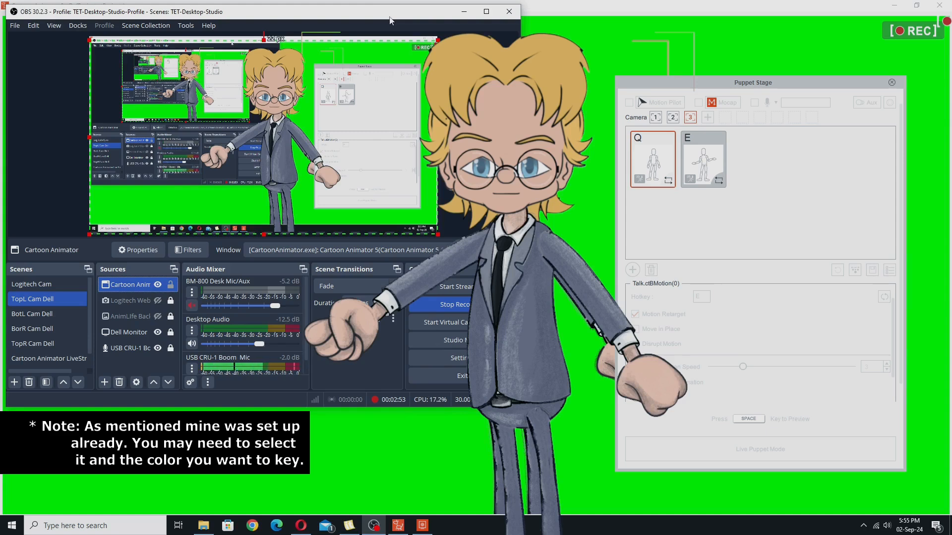
# Move the OBS window out of the way and accept the Lip Motion option in Cartoon Animator
pyautogui.moveTo(389, 20); pyautogui.dragTo(0, 30)
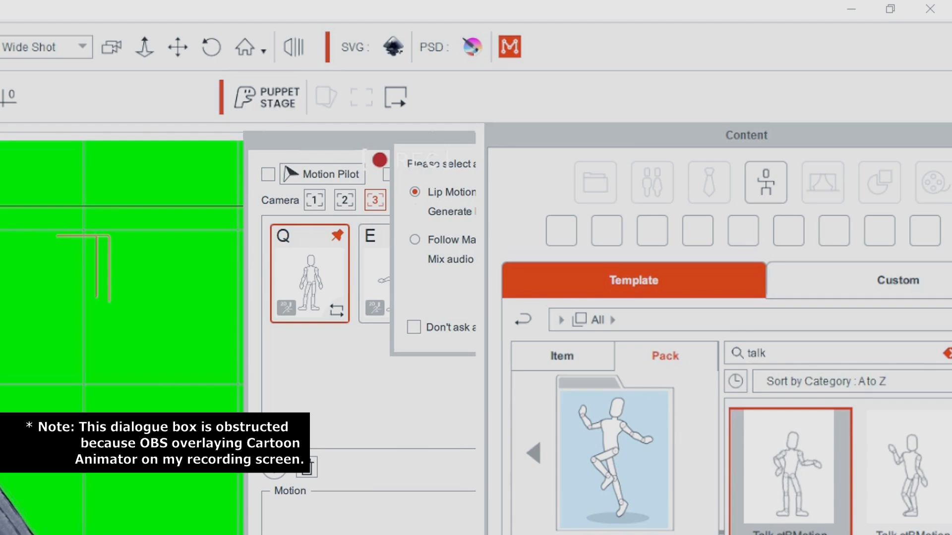
pyautogui.press('Return')
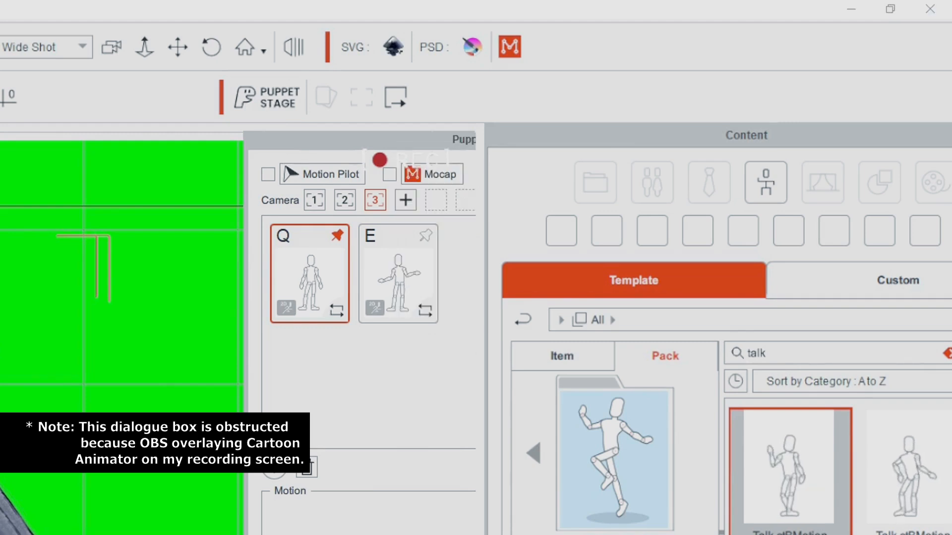
# Re-enter Live Puppet Mode, start the live preview, and clear the Cartoon Animator window from this display
pyautogui.moveTo(674, 85); pyautogui.dragTo(100, 127)
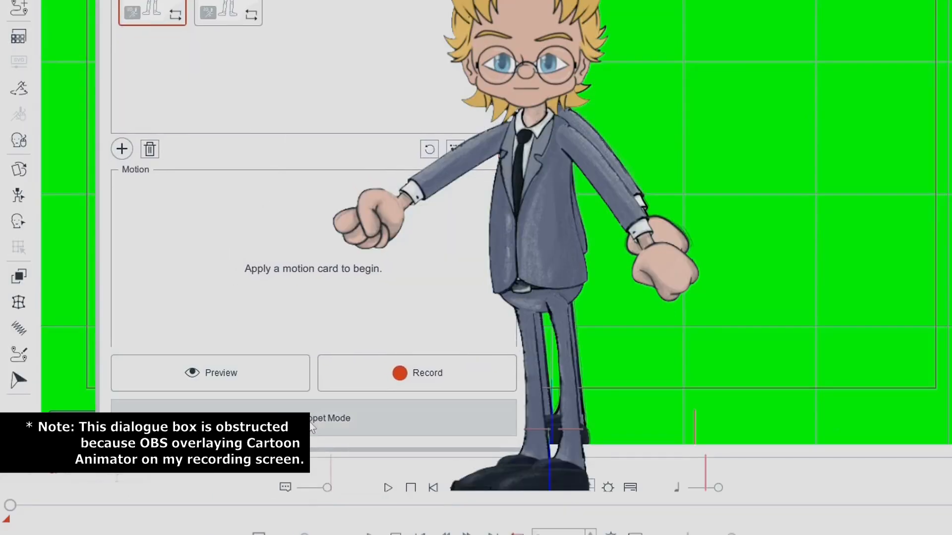
pyautogui.click(311, 425)
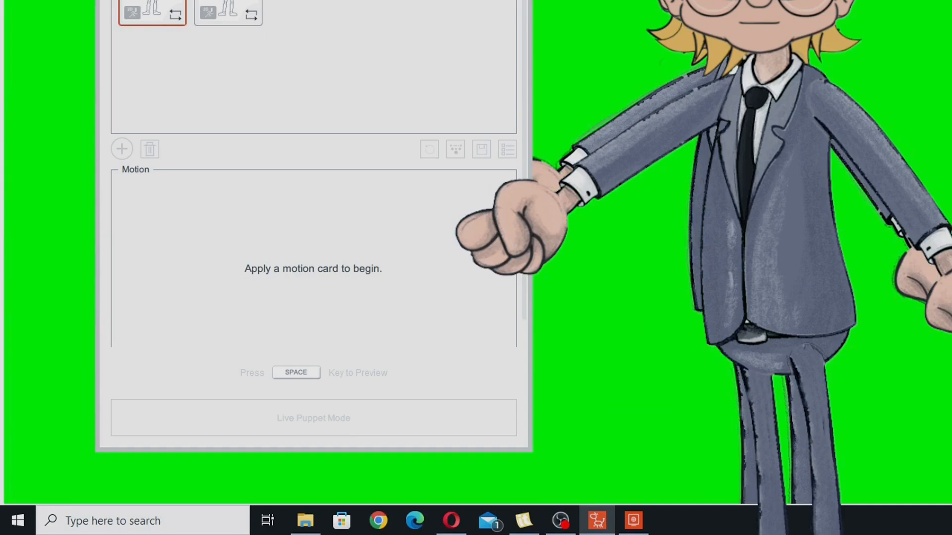
pyautogui.press('space')
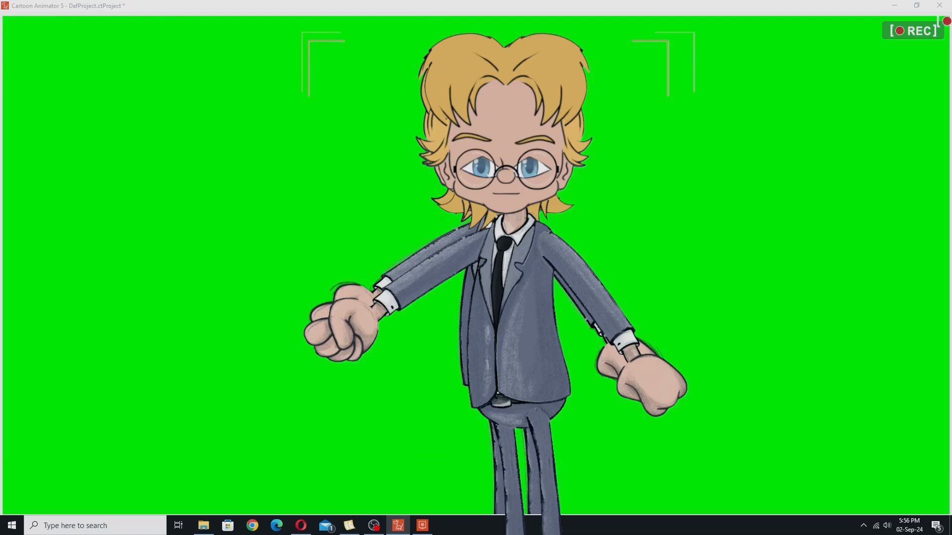
pyautogui.doubleClick(702, 8)
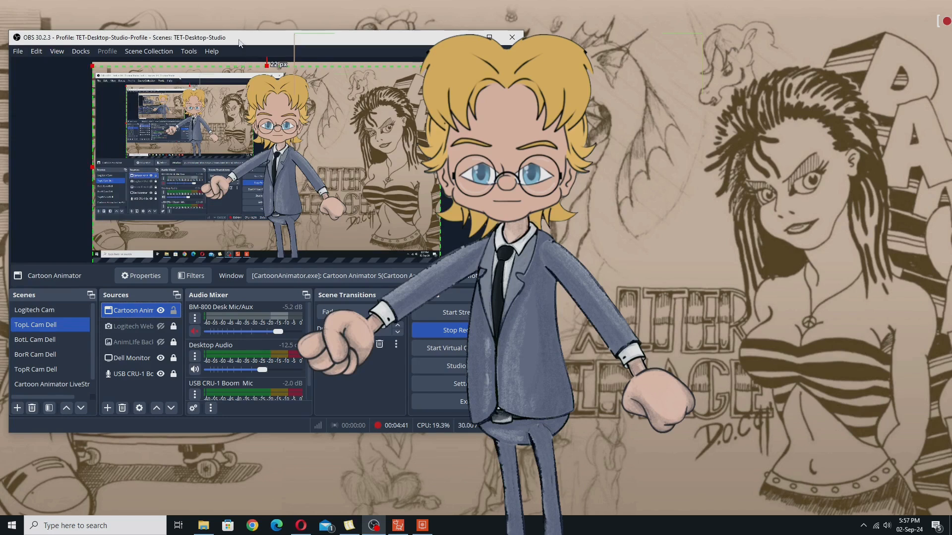
# Move the OBS window off this display, then open Notepad, reposition its window and widen it
pyautogui.moveTo(238, 43); pyautogui.dragTo(0, 25)
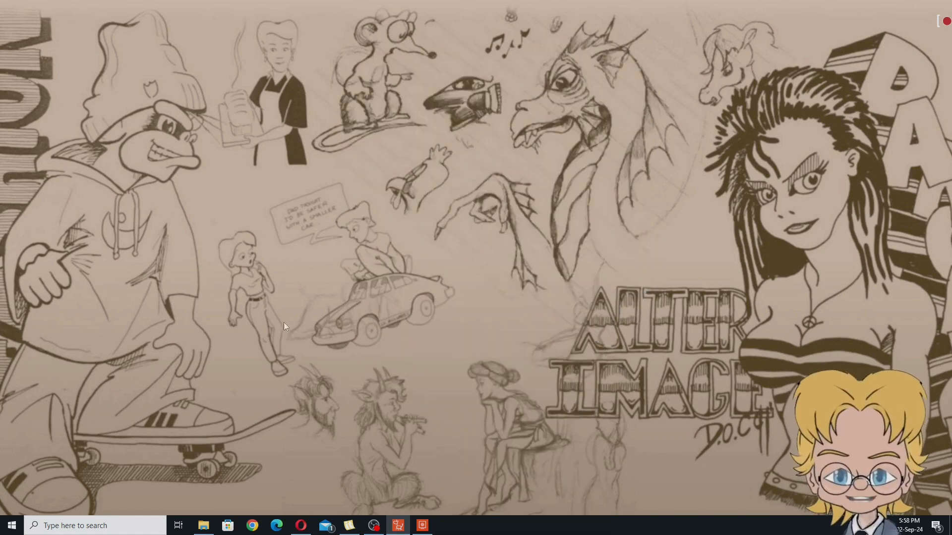
pyautogui.press('super')
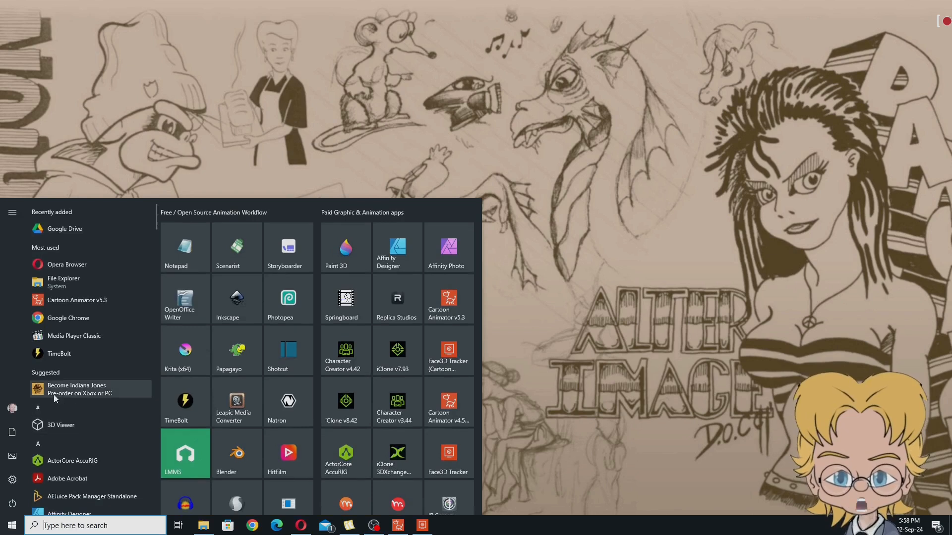
pyautogui.click(183, 253)
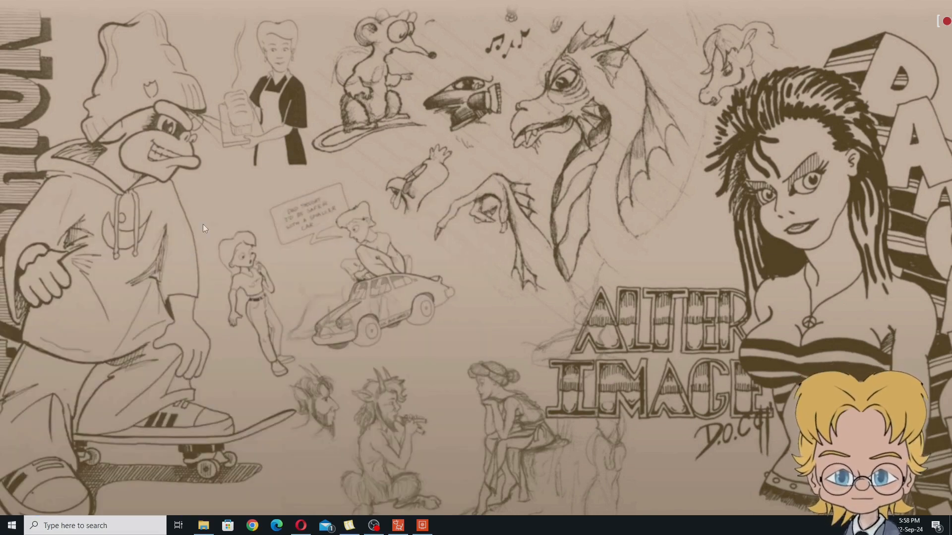
pyautogui.moveTo(115, 144); pyautogui.dragTo(316, 123)
pyautogui.moveTo(403, 256); pyautogui.dragTo(564, 255)
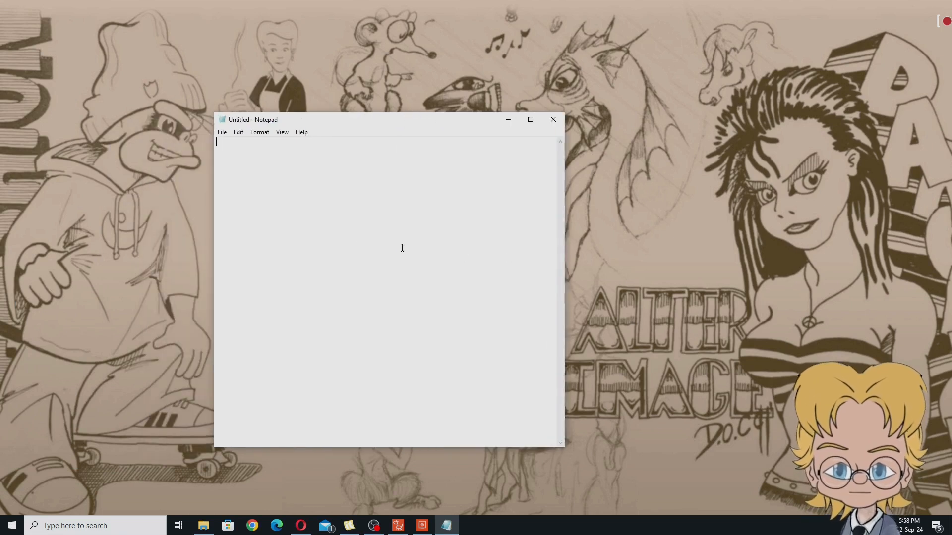
# Write "That's all I wrote." in the blank Notepad document and close it without saving
pyautogui.write("That's all I wrote.")
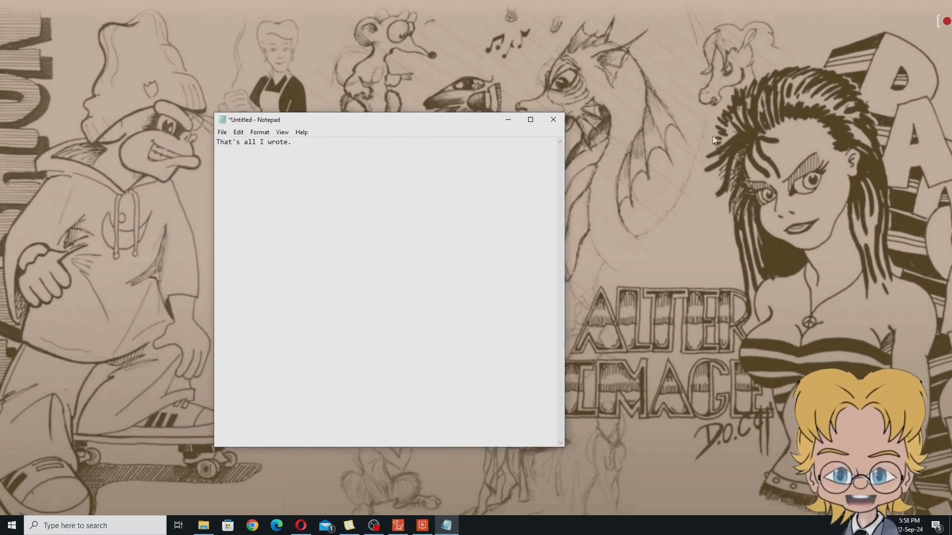
pyautogui.click(555, 119)
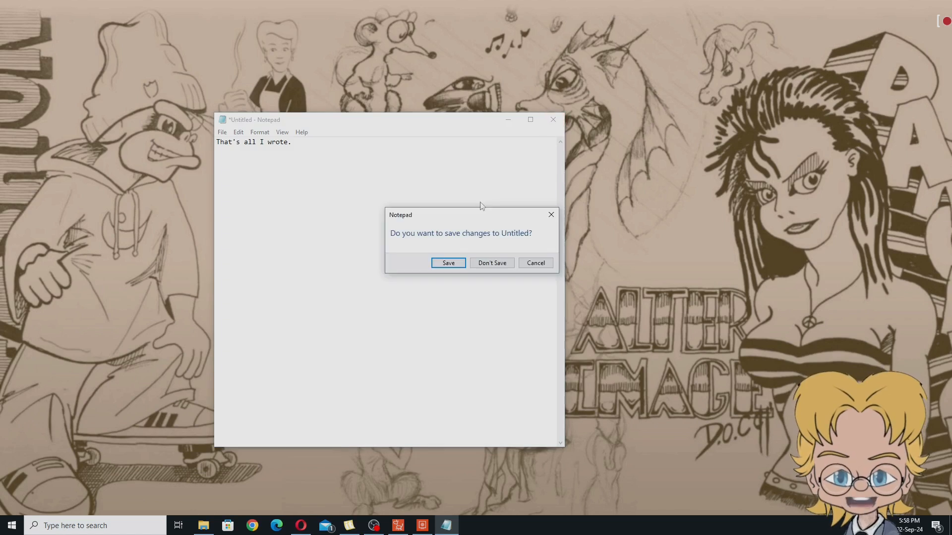
pyautogui.click(488, 262)
# Find Pencil2D among the installed animation apps and launch it
pyautogui.click(12, 526)
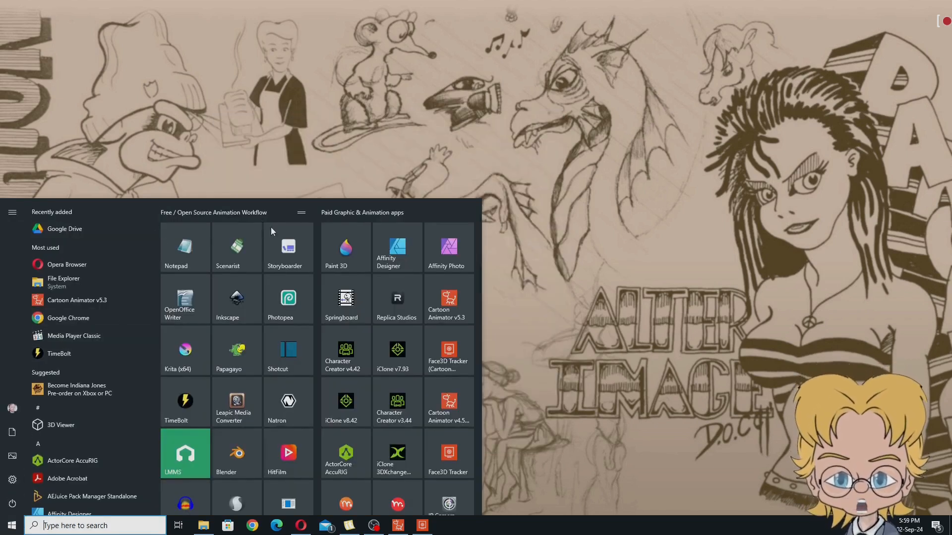
pyautogui.scroll(-5, 270, 227)
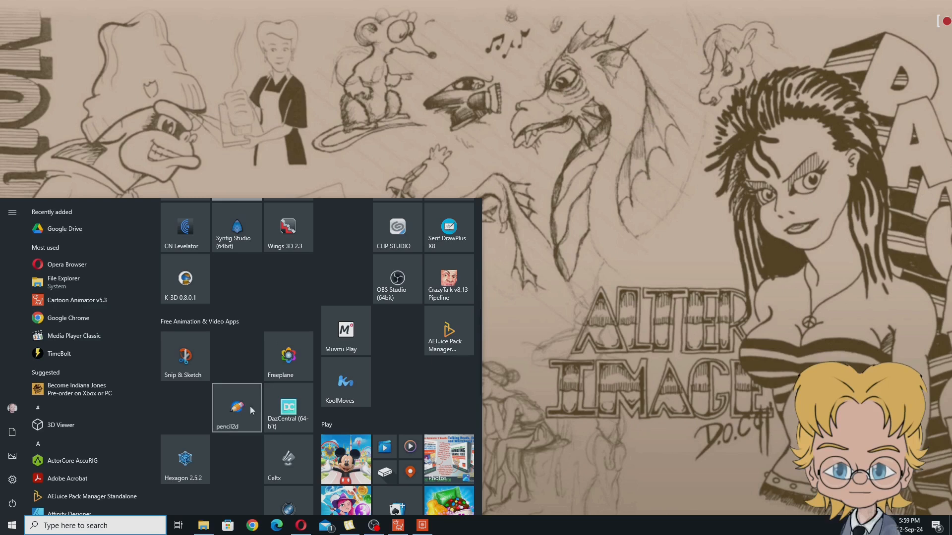
pyautogui.click(285, 369)
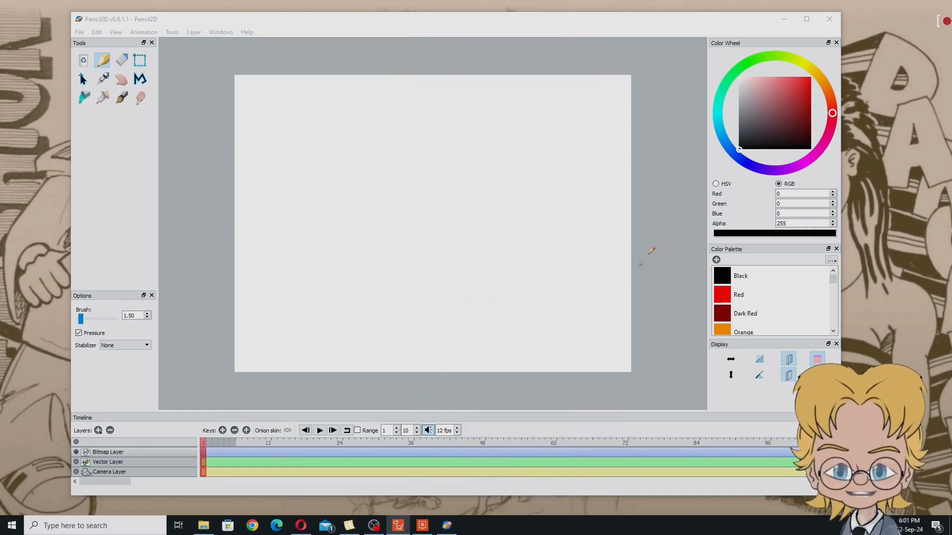
# Draw several loose, overlapping black pencil lines across the Pencil2D canvas, switching to Cartoon Animator partway through
pyautogui.moveTo(335, 178)
pyautogui.mouseDown()
pyautogui.moveTo(343, 161)
pyautogui.moveTo(411, 159)
pyautogui.moveTo(372, 207)
pyautogui.moveTo(495, 271)
pyautogui.moveTo(508, 262)
pyautogui.moveTo(513, 239)
pyautogui.moveTo(460, 238)
pyautogui.mouseUp()
pyautogui.moveTo(349, 216); pyautogui.dragTo(506, 142)
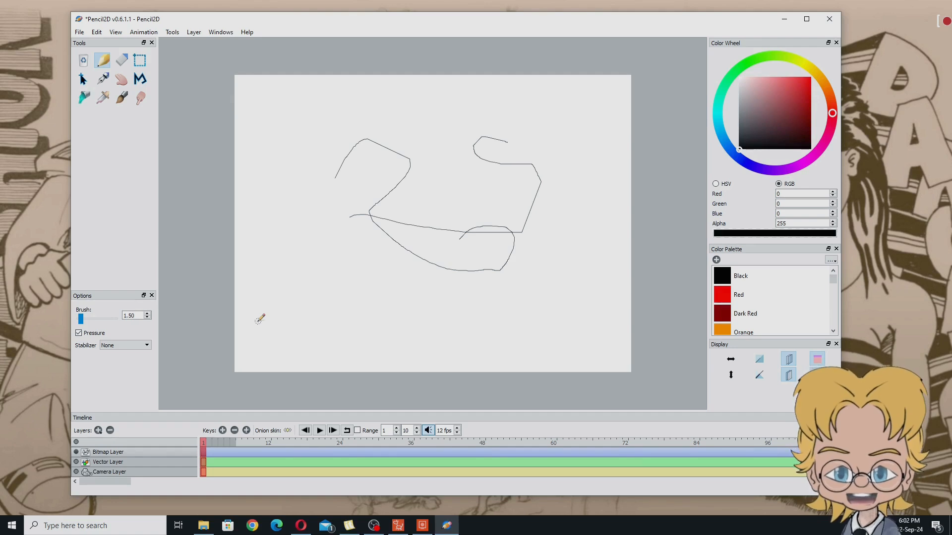
pyautogui.moveTo(315, 190); pyautogui.dragTo(359, 313)
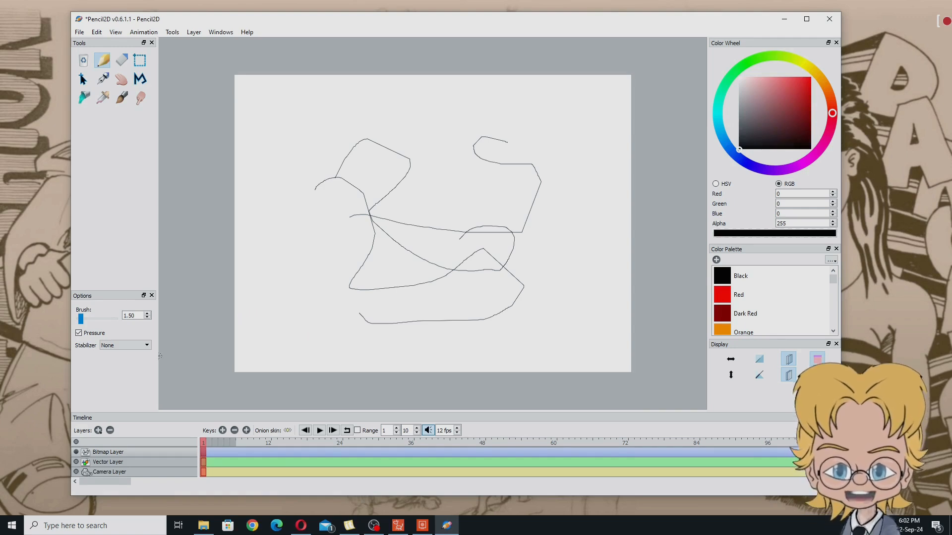
pyautogui.hotkey('alt', 'Tab')
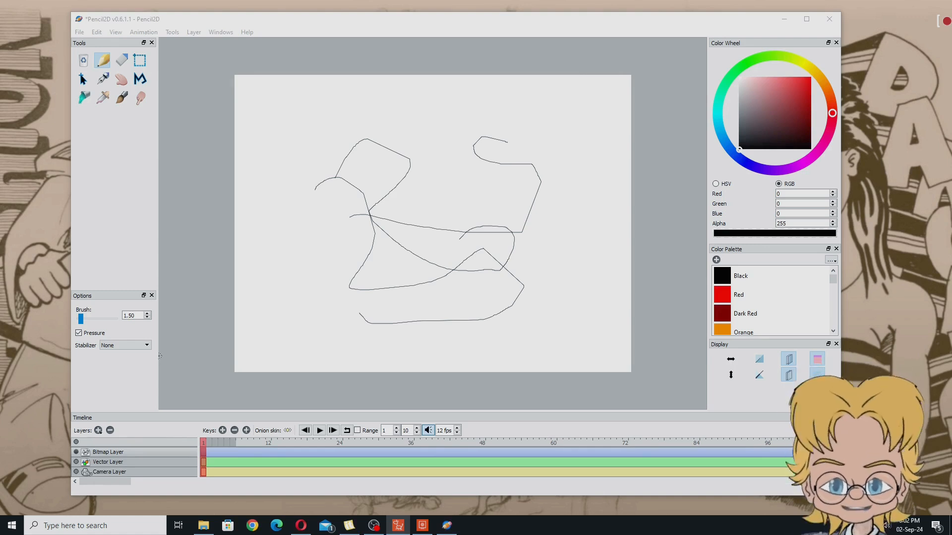
pyautogui.moveTo(338, 242)
pyautogui.mouseDown()
pyautogui.moveTo(409, 236)
pyautogui.moveTo(440, 218)
pyautogui.moveTo(426, 205)
pyautogui.mouseUp()
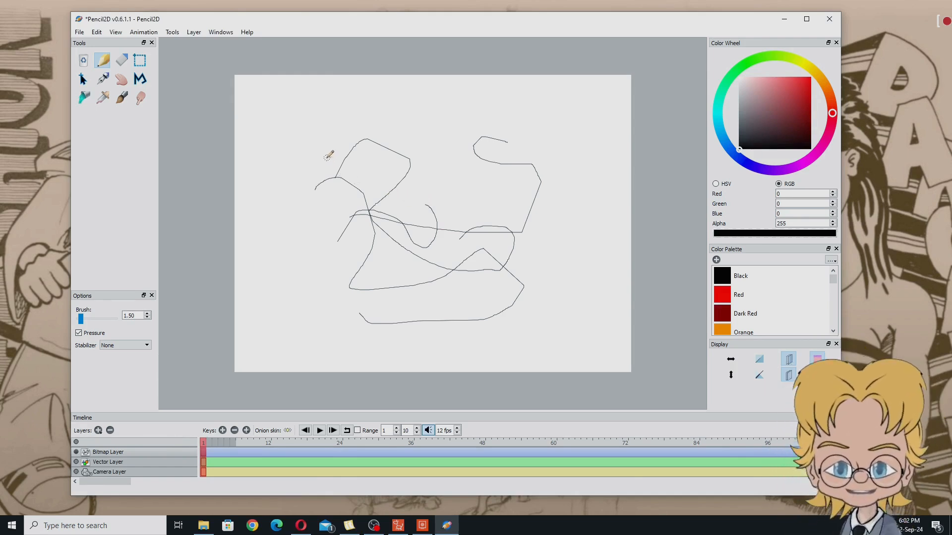
pyautogui.moveTo(362, 177); pyautogui.dragTo(460, 198)
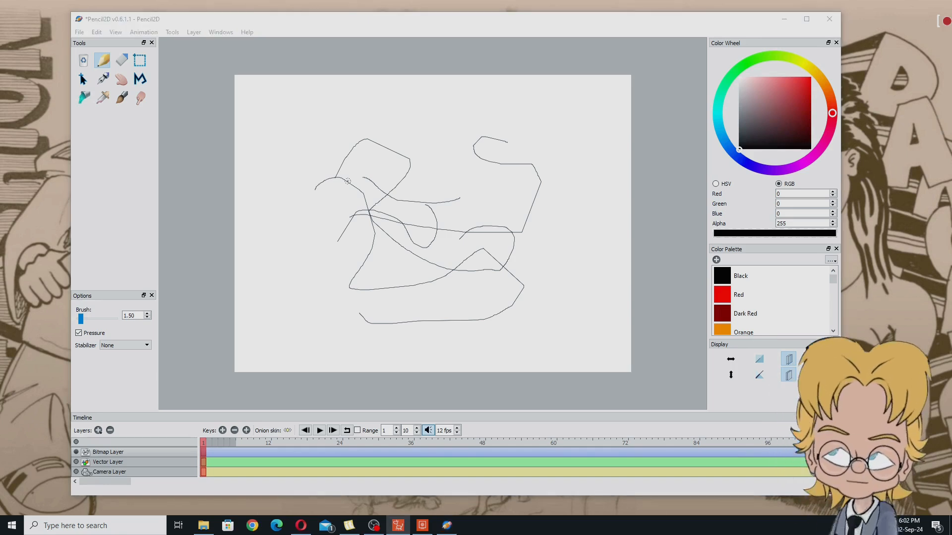